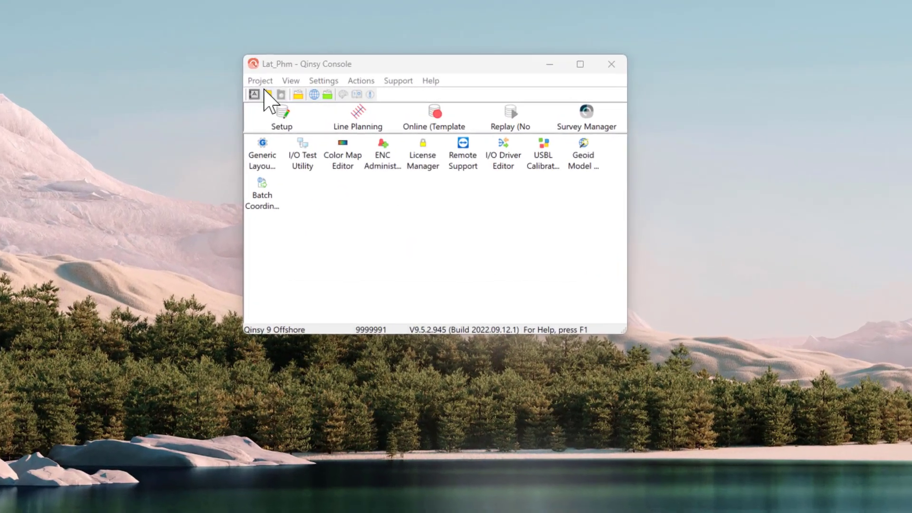
# - Start a new project named Test_project2 from the project list
pyautogui.click(280, 87)
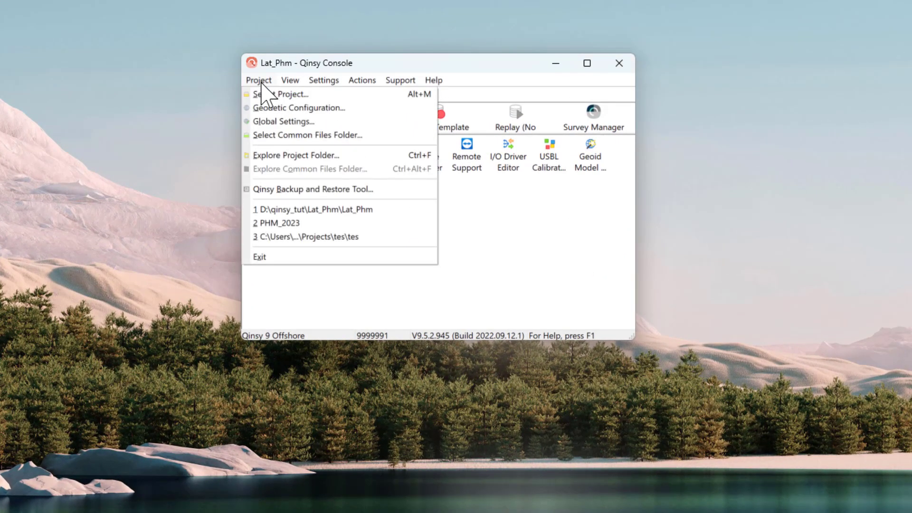
pyautogui.click(264, 94)
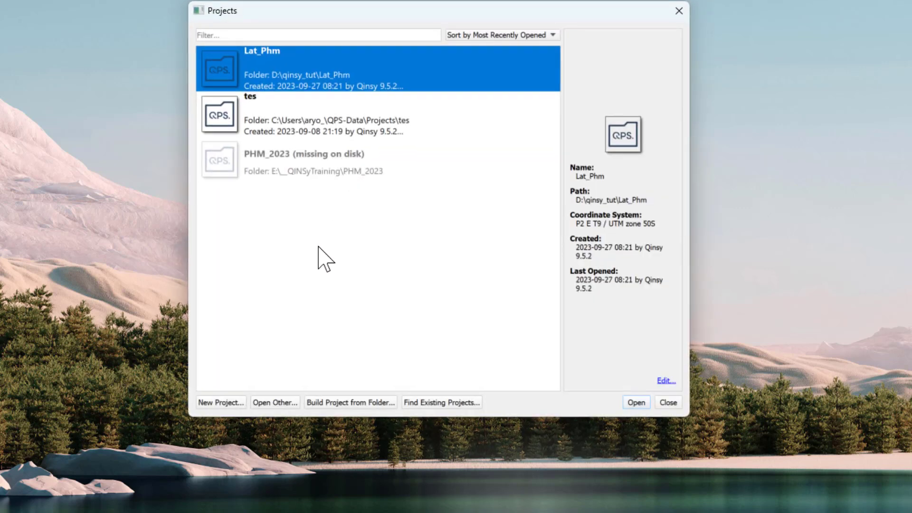
pyautogui.click(235, 400)
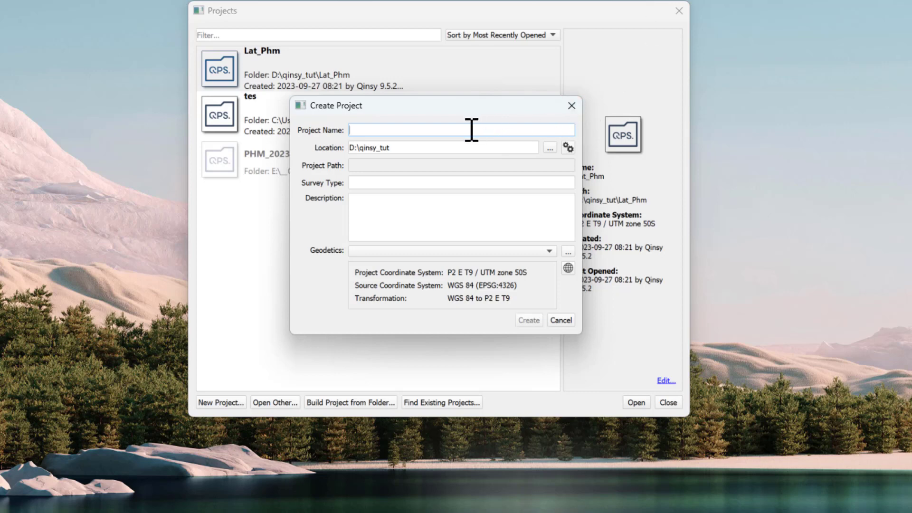
pyautogui.write('Test_project2')
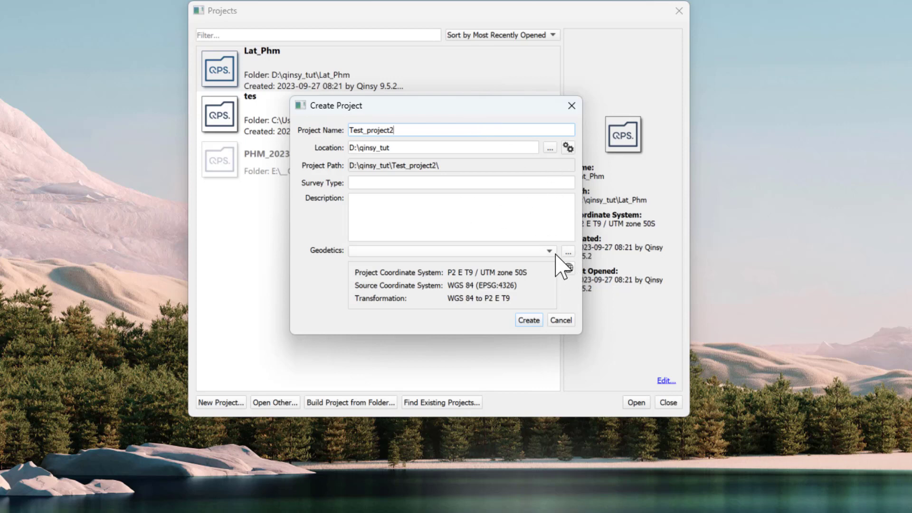
# - Give the project P2 E T9 / UTM zone 50S geodetics and create it
pyautogui.click(568, 267)
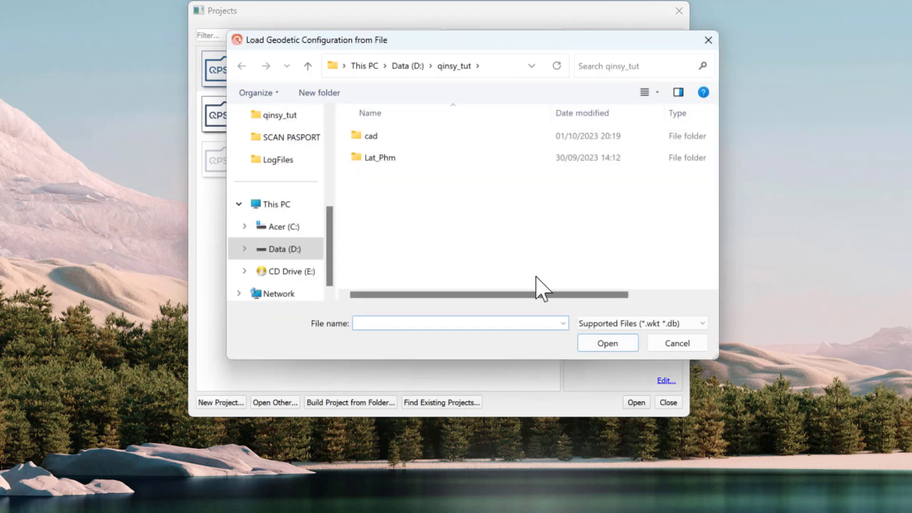
pyautogui.click(684, 345)
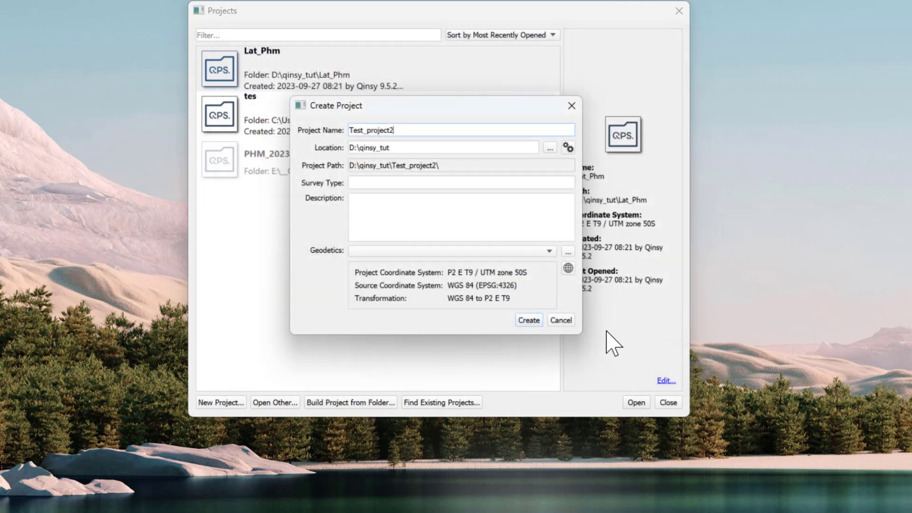
pyautogui.click(568, 269)
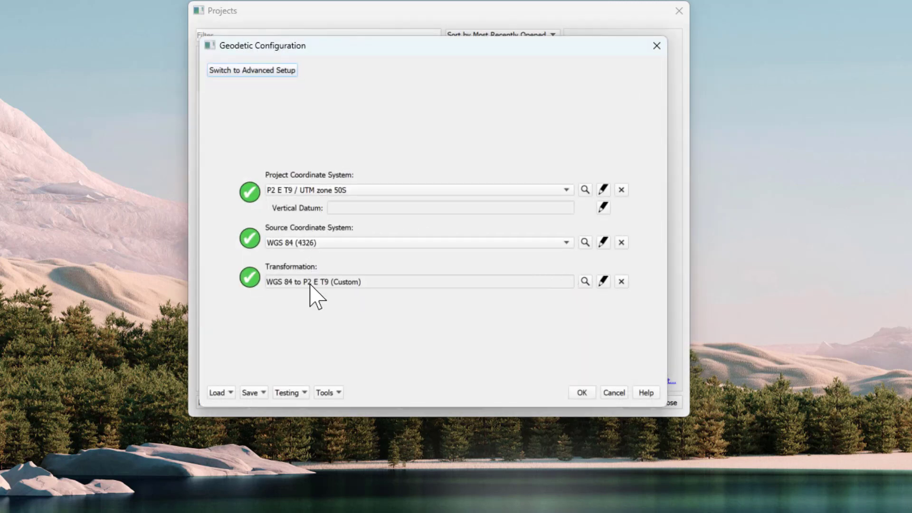
pyautogui.click(583, 393)
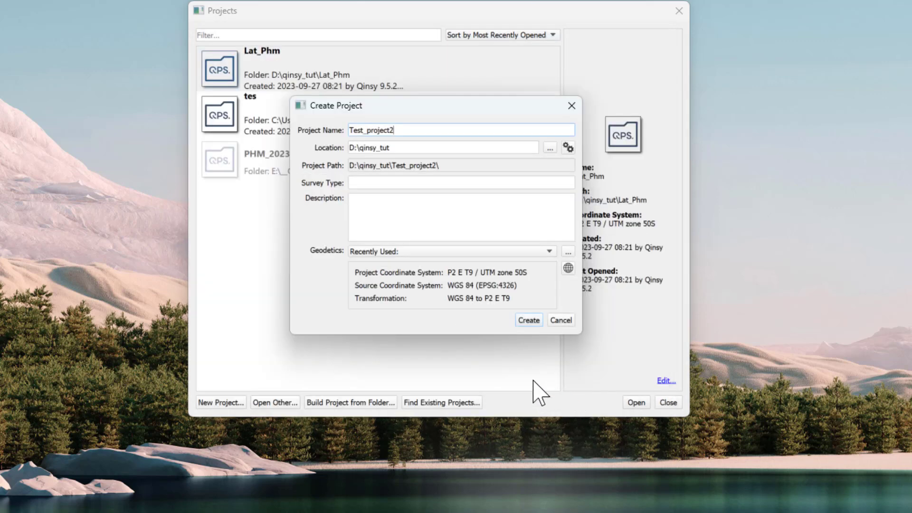
pyautogui.click(386, 182)
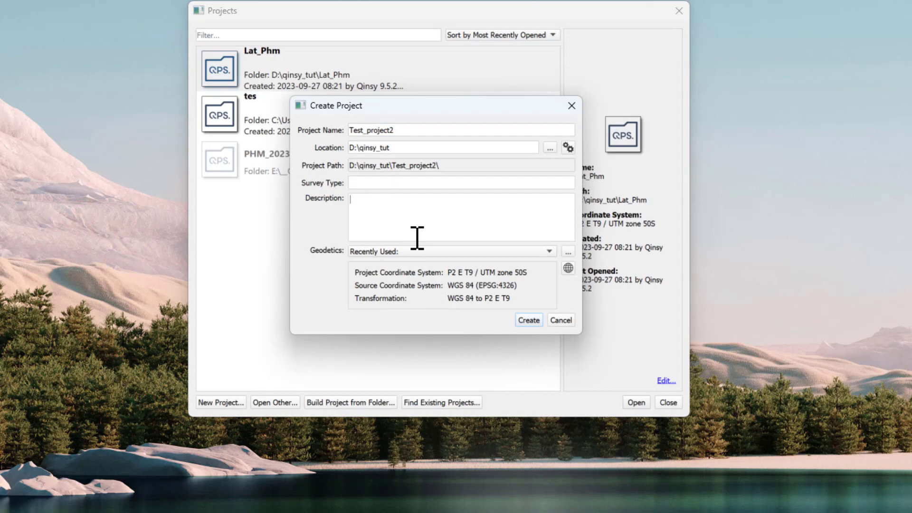
pyautogui.click(536, 321)
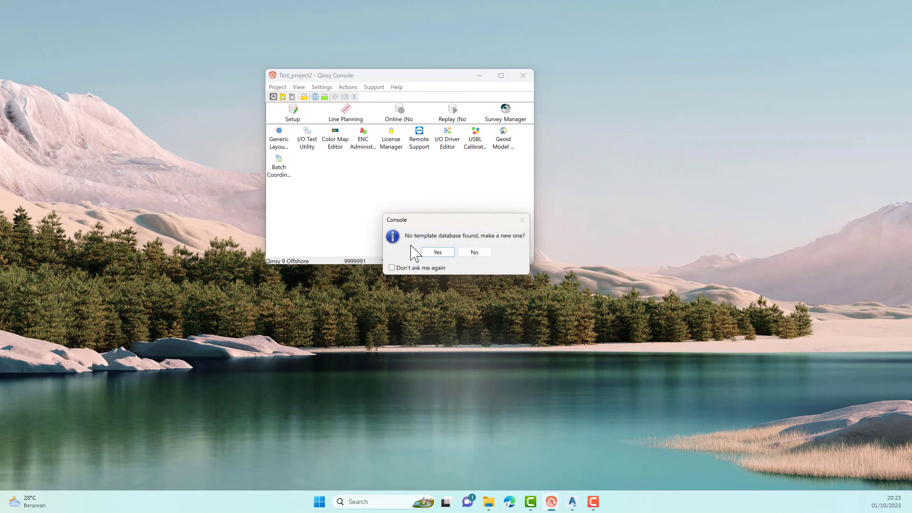
# - Create the template database 'Template Test_project2' under its default name
pyautogui.click(436, 252)
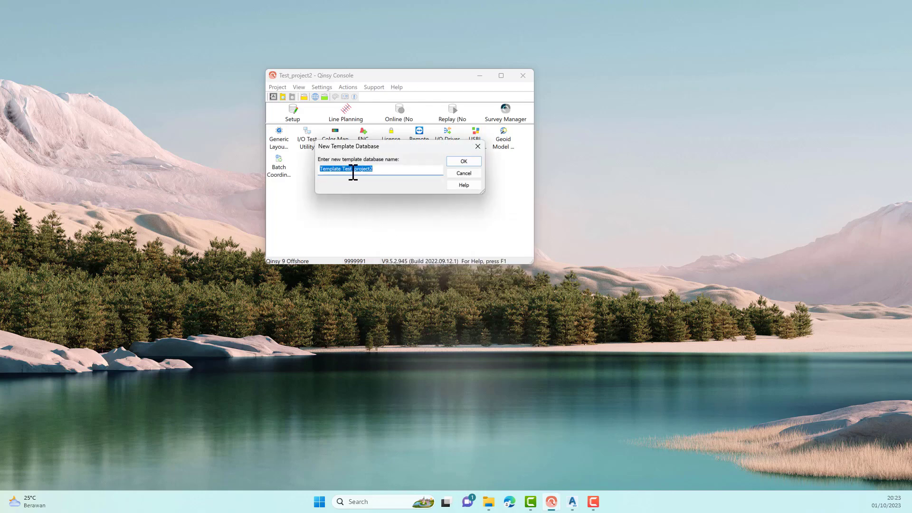
pyautogui.click(459, 162)
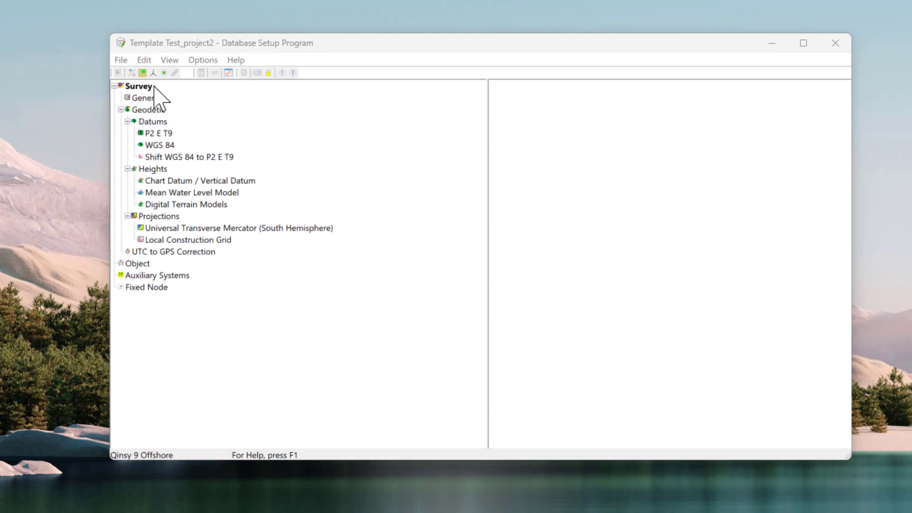
pyautogui.click(193, 43)
# - Review the Geodetic settings, P2 E T9 datum and WGS 84 shift parameters, then select Object
pyautogui.click(145, 99)
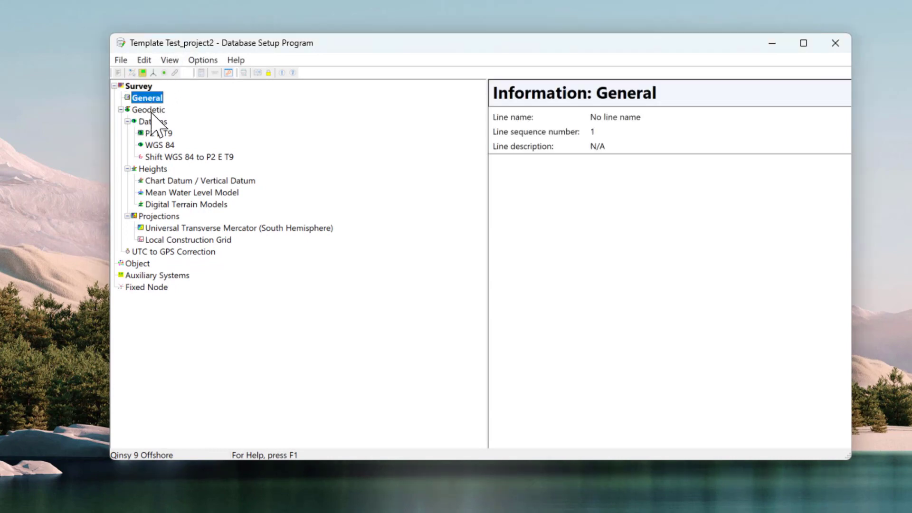
pyautogui.click(149, 110)
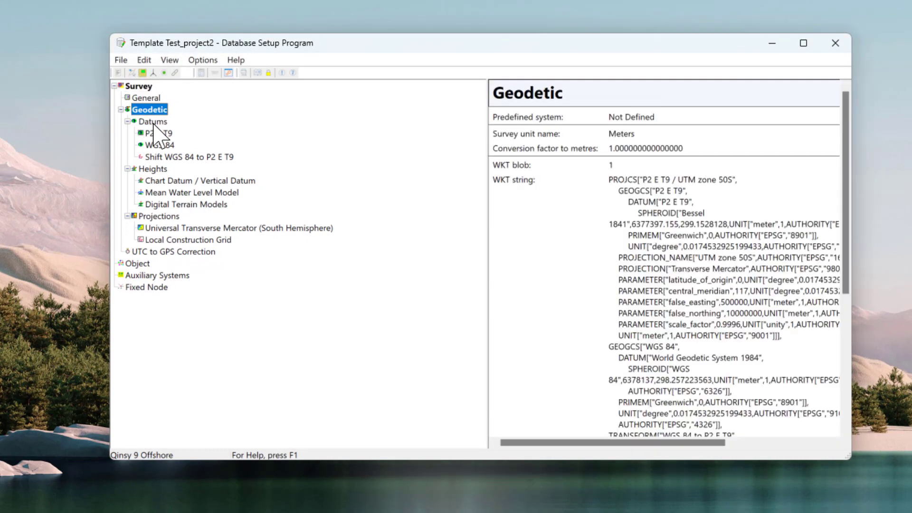
pyautogui.click(153, 122)
pyautogui.click(159, 134)
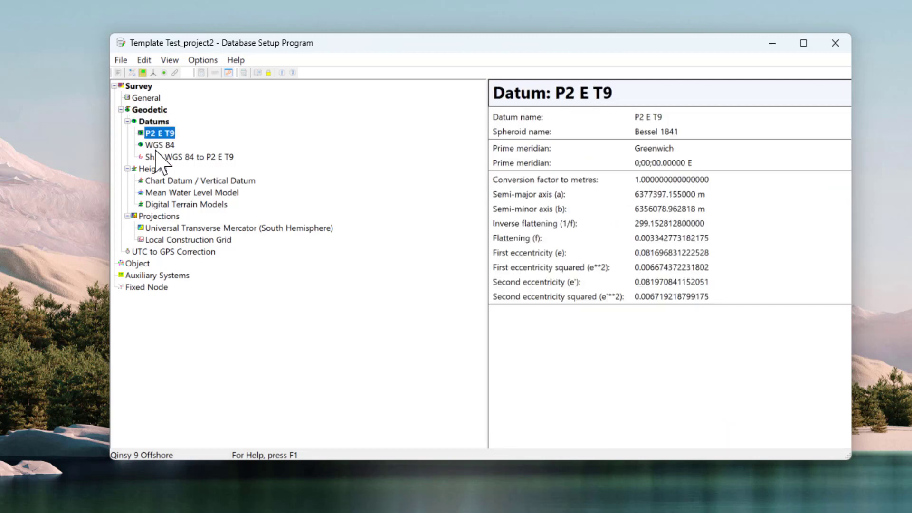
pyautogui.click(156, 156)
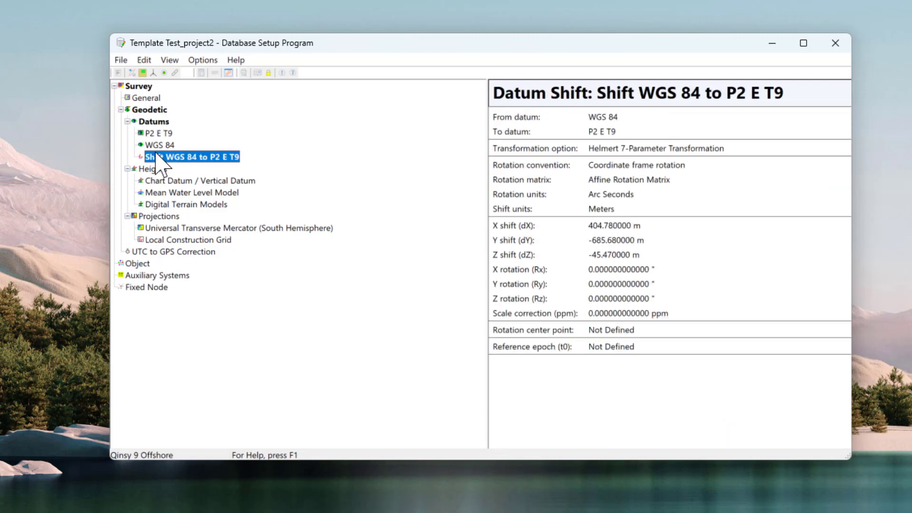
pyautogui.click(137, 265)
pyautogui.rightClick(138, 264)
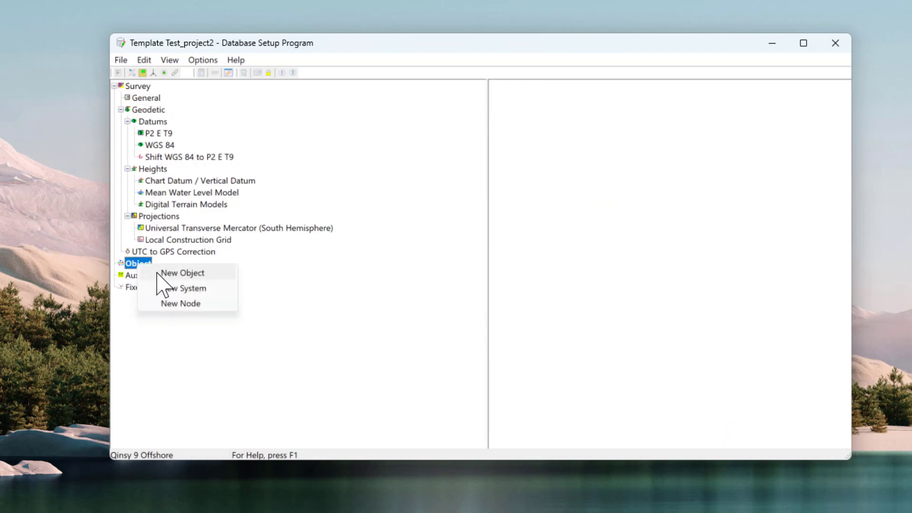
# - Define a new Vessel object named JavaImperia with 1.5 m height above draft reference
pyautogui.click(158, 274)
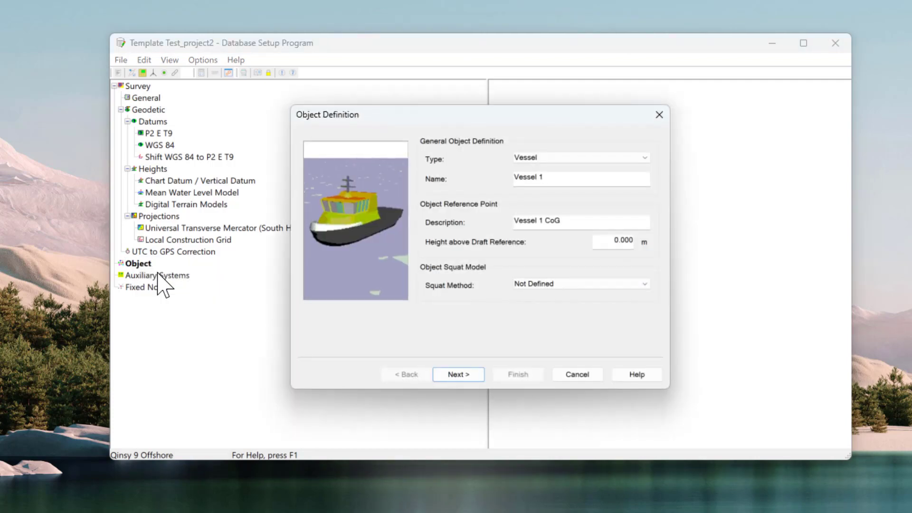
pyautogui.click(645, 158)
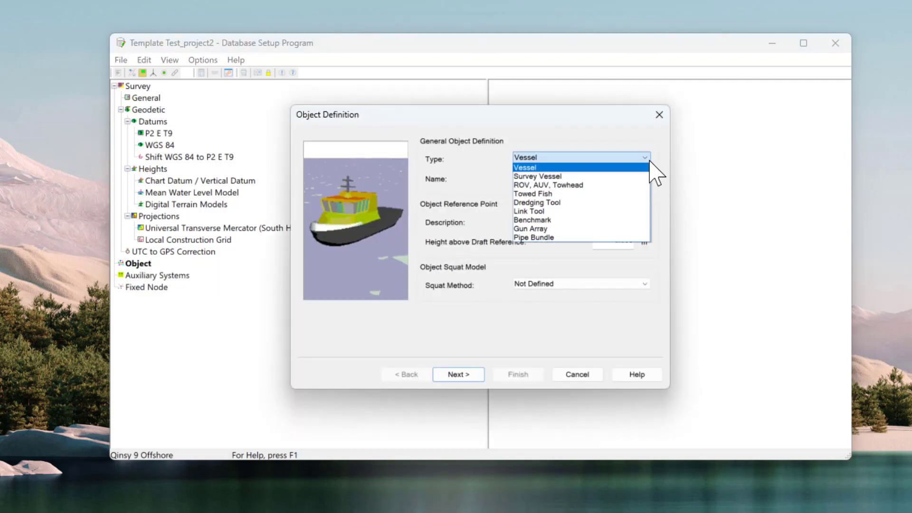
pyautogui.click(624, 170)
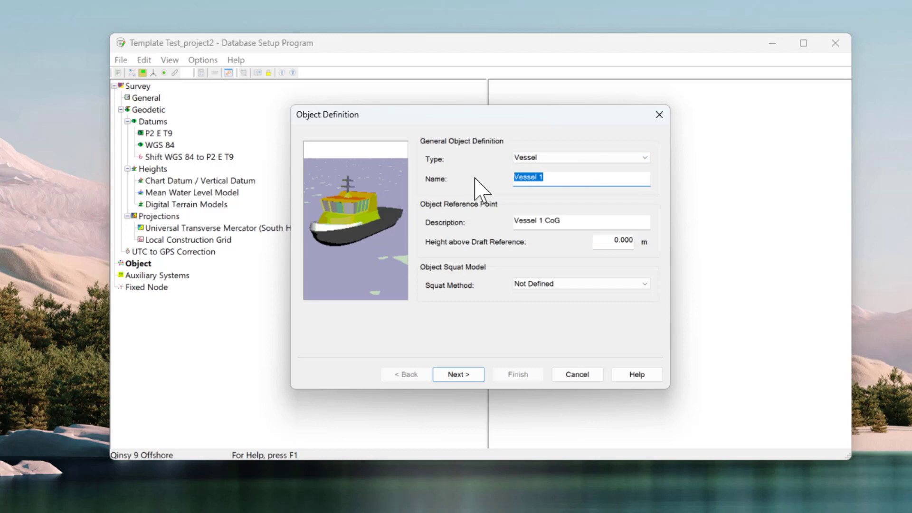
pyautogui.write('JavaImperia')
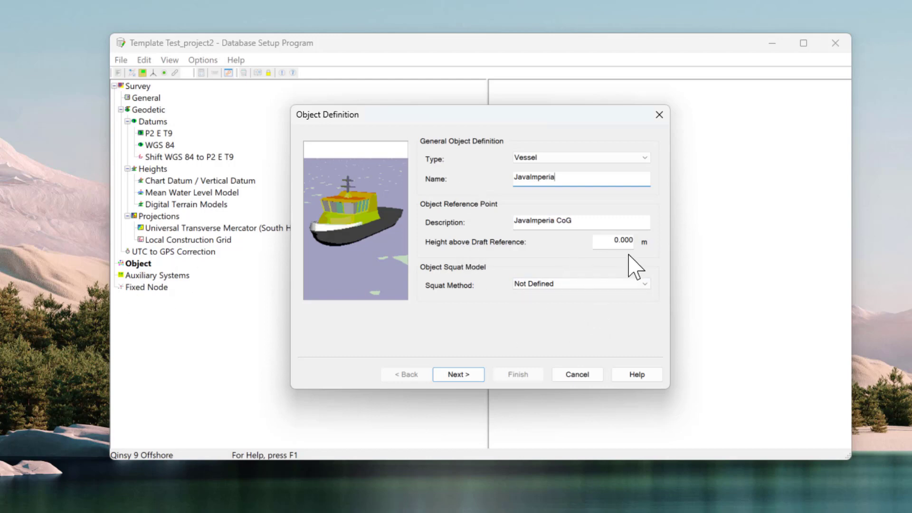
pyautogui.moveTo(613, 241); pyautogui.dragTo(643, 241)
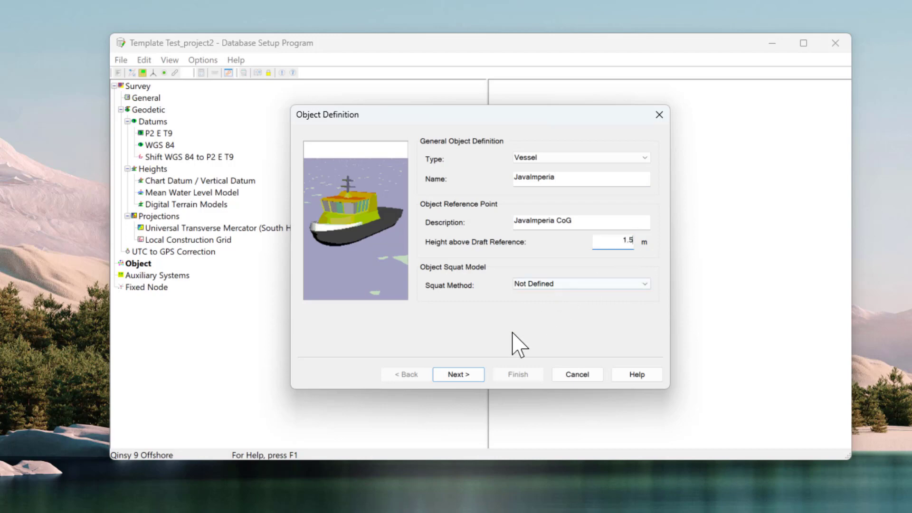
# - Advance to the object shape step without generating a shape
pyautogui.click(476, 371)
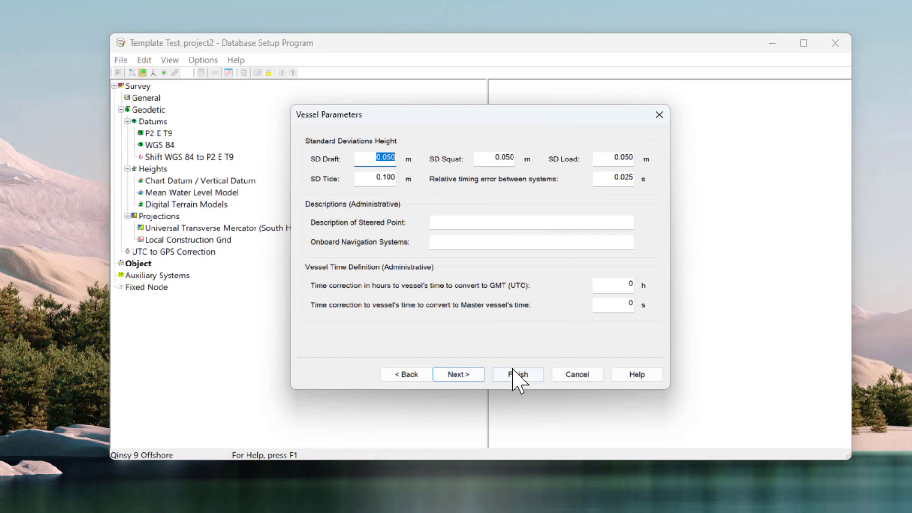
pyautogui.click(464, 376)
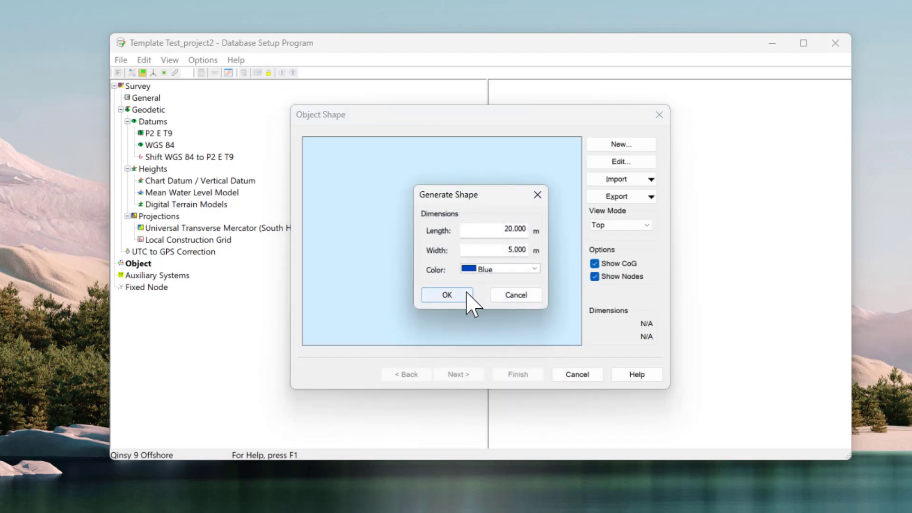
pyautogui.click(516, 295)
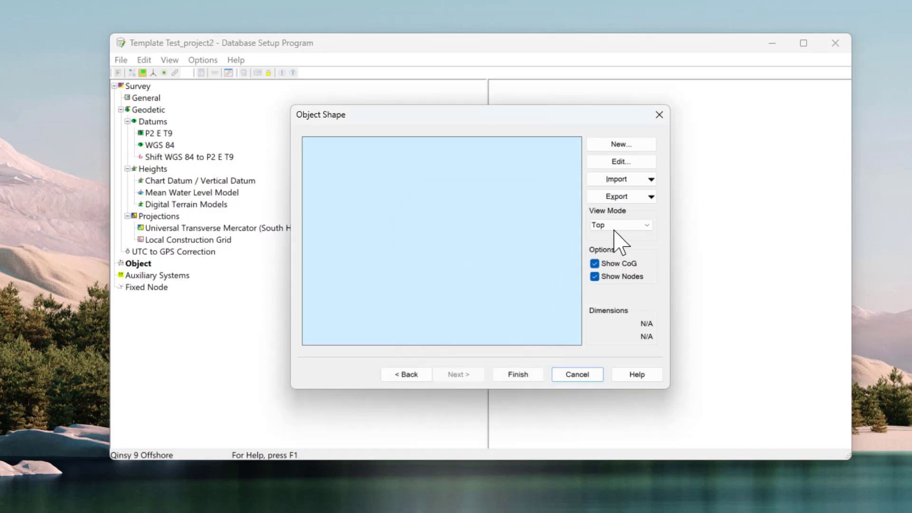
pyautogui.click(639, 183)
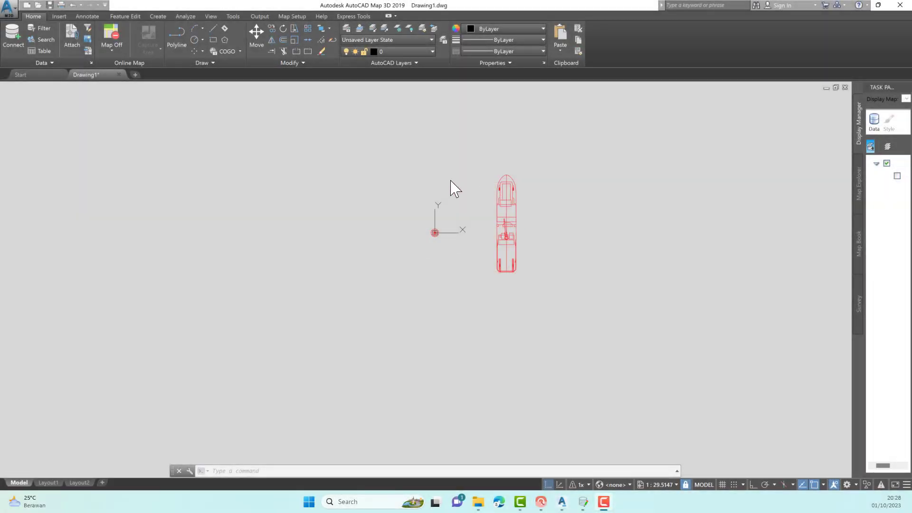
# - Use ID on the ship's reference point, reading X 46.3345, Y 18.1998, Z 0.0000
pyautogui.scroll(4, 514, 199)
pyautogui.click(428, 218)
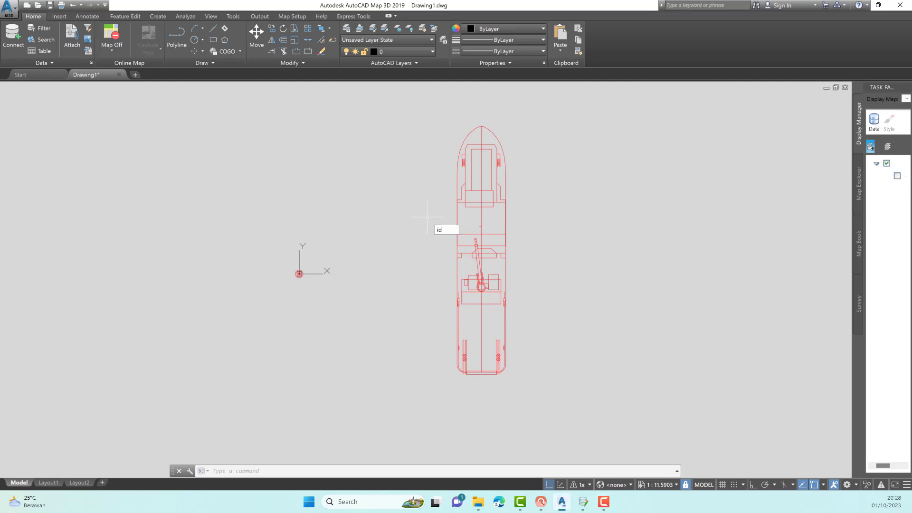
pyautogui.write('id')
pyautogui.press('Return')
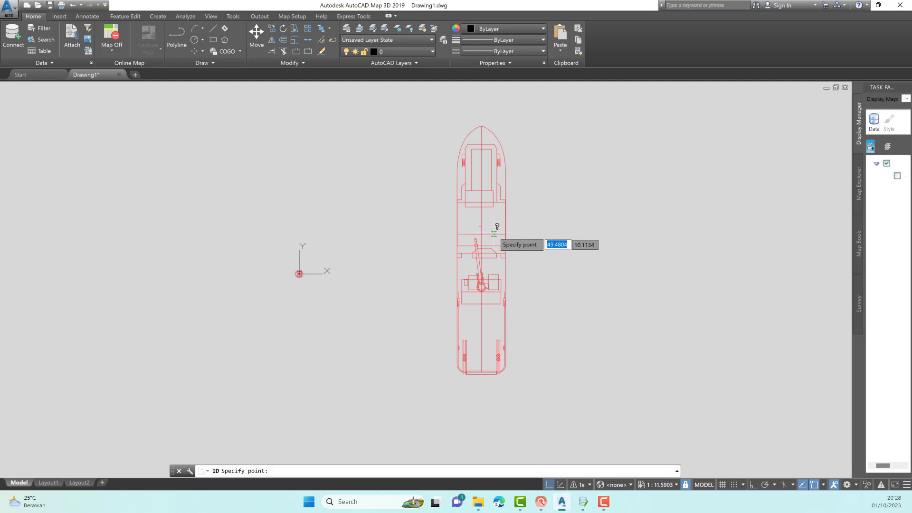
pyautogui.click(482, 202)
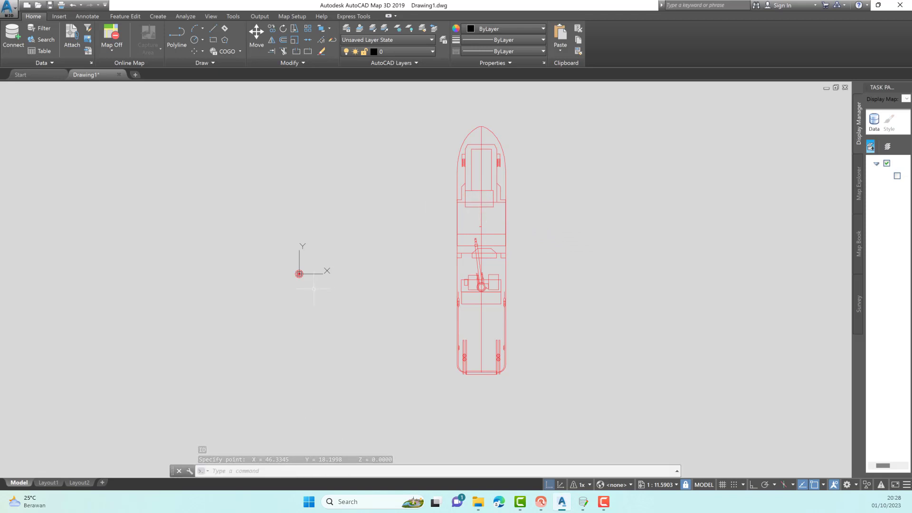
# - Draw a horizontal polyline from 0,0 with Ortho on to the ship's centreline
pyautogui.write('pl')
pyautogui.press('Return')
pyautogui.press('Escape')
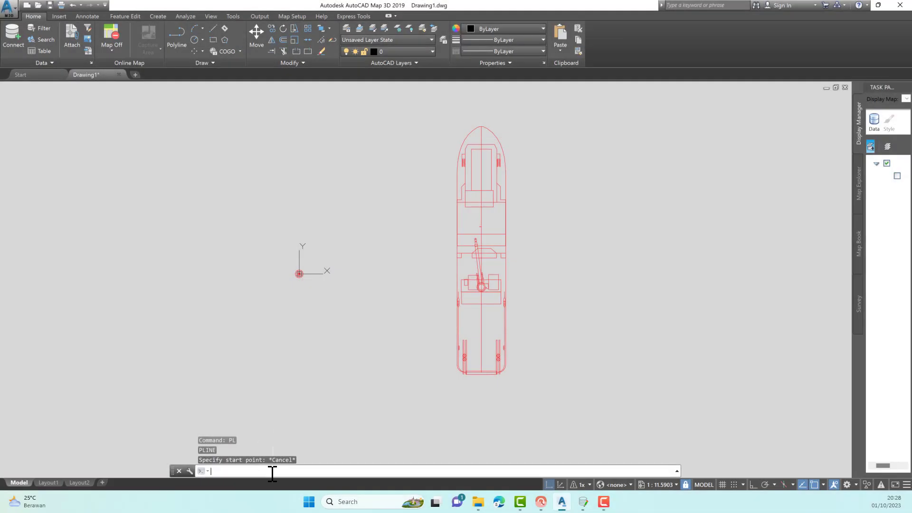
pyautogui.write('pl')
pyautogui.press('Return')
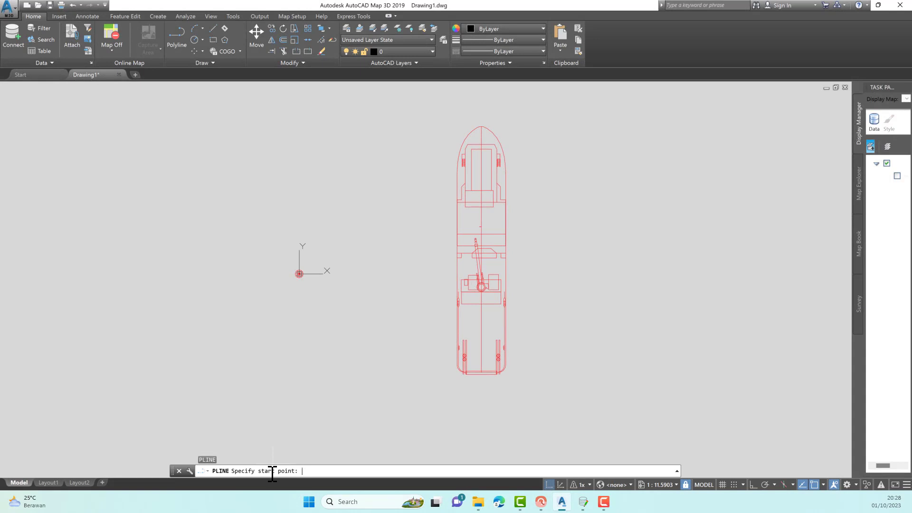
pyautogui.write('0,0')
pyautogui.press('Return')
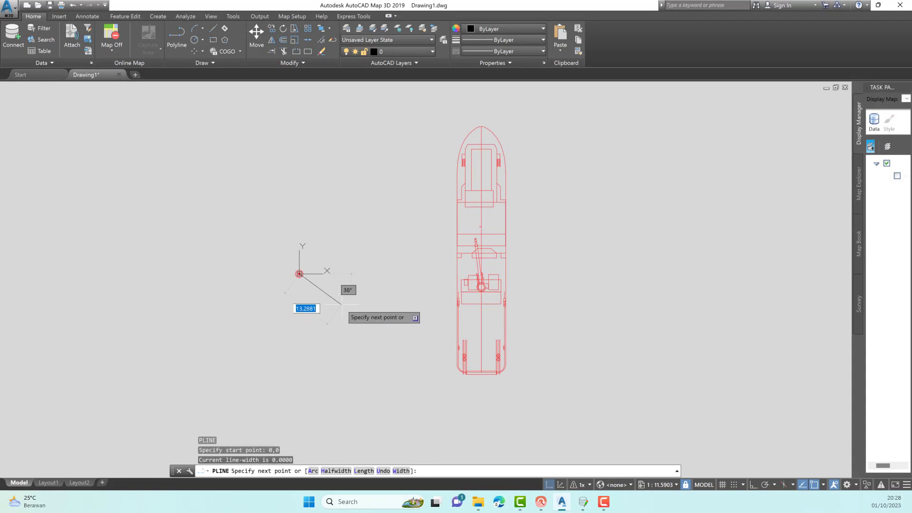
pyautogui.press('F8')
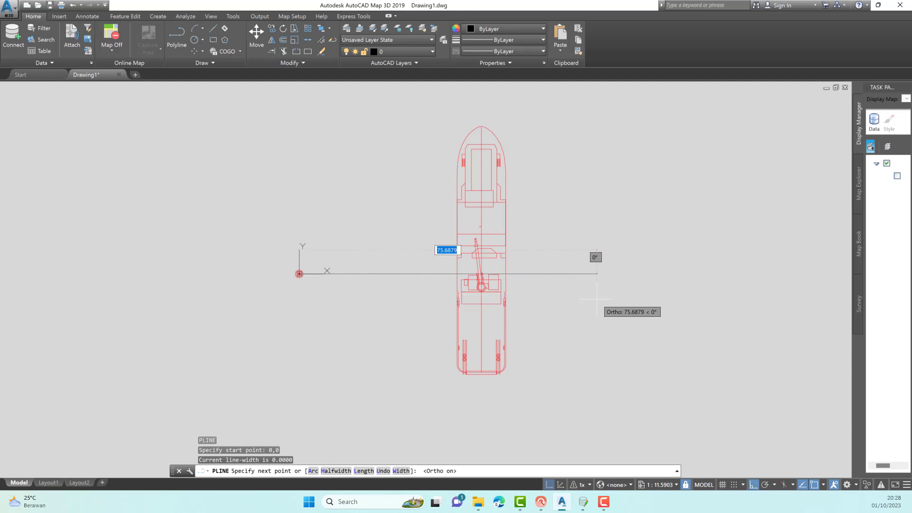
pyautogui.click(596, 276)
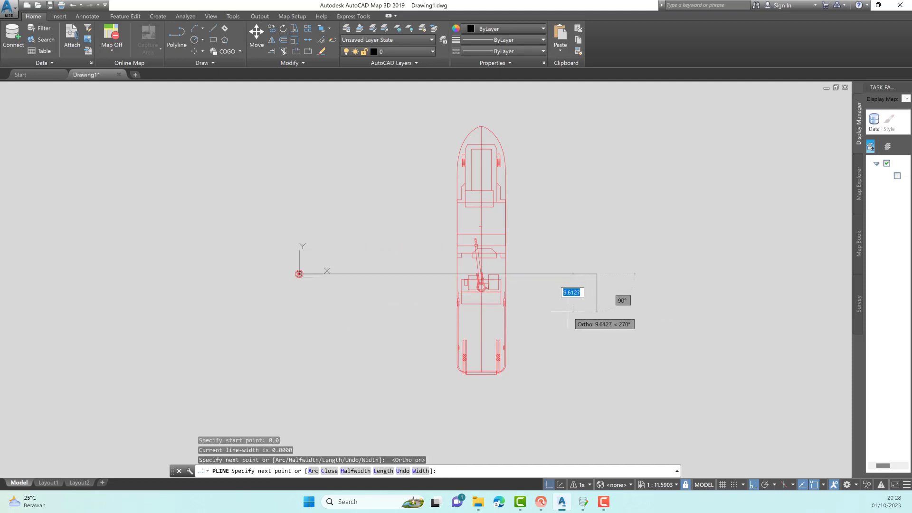
pyautogui.hotkey('ctrl', 'z')
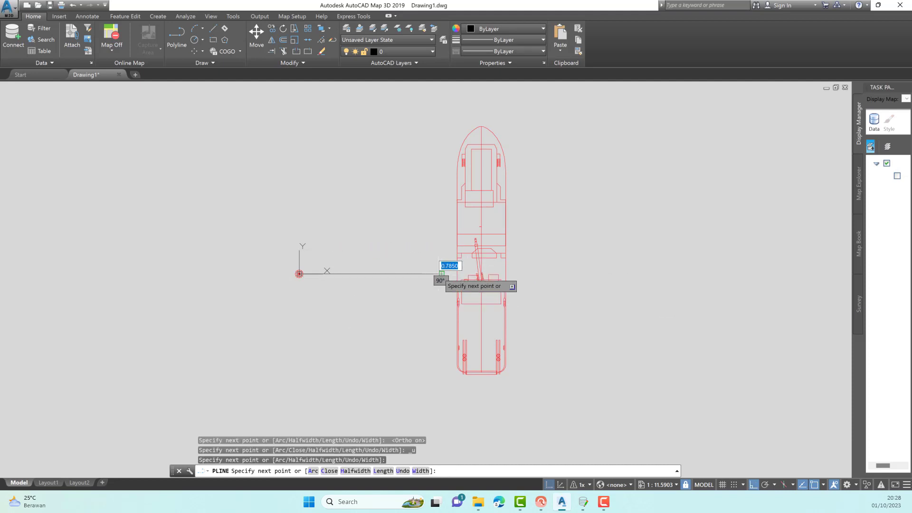
pyautogui.click(441, 274)
pyautogui.press('Return')
pyautogui.press('Return')
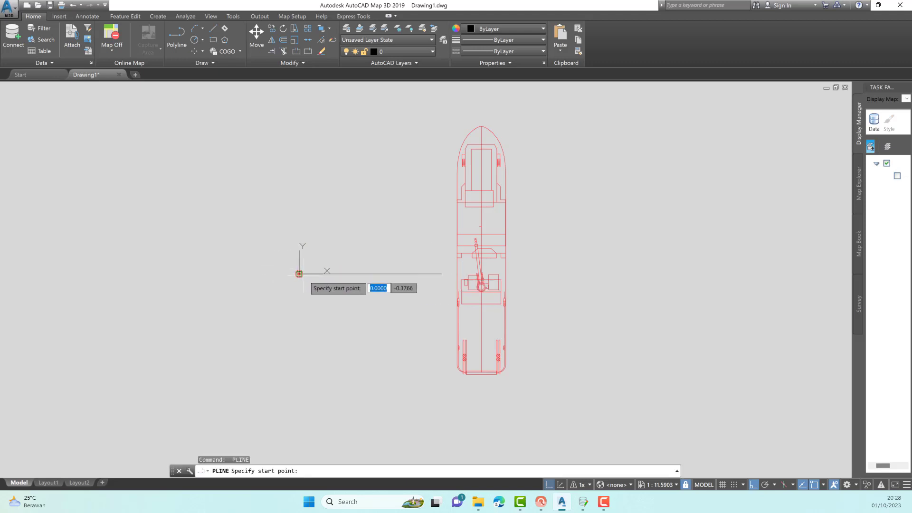
# - Draw a second guide line straight up from the origin
pyautogui.click(299, 156)
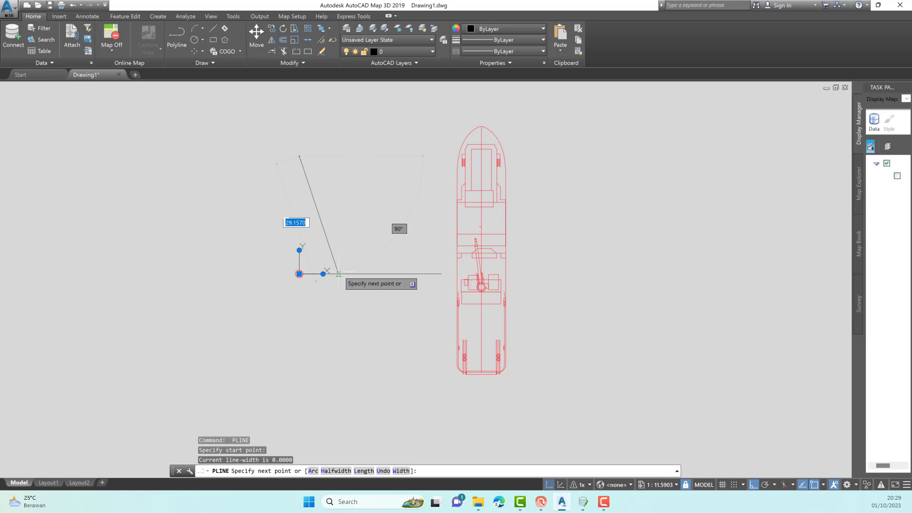
pyautogui.press('Escape')
pyautogui.press('Return')
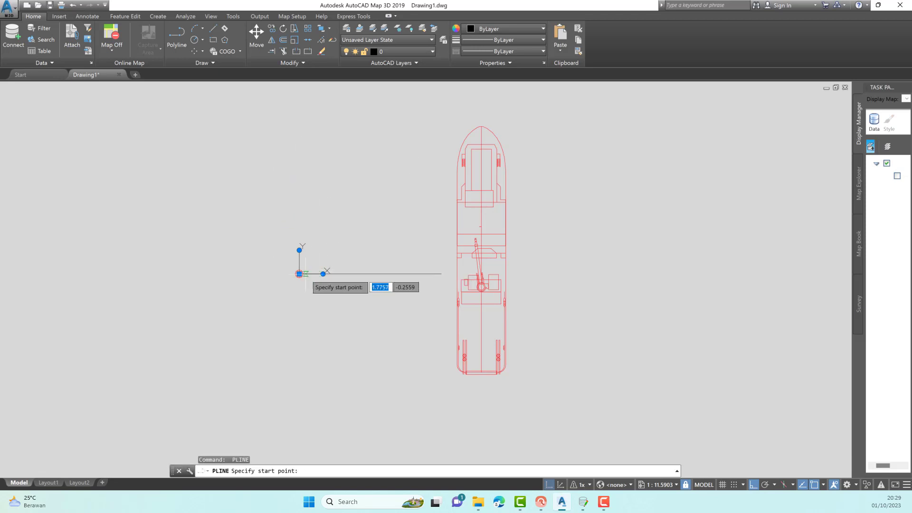
pyautogui.click(299, 274)
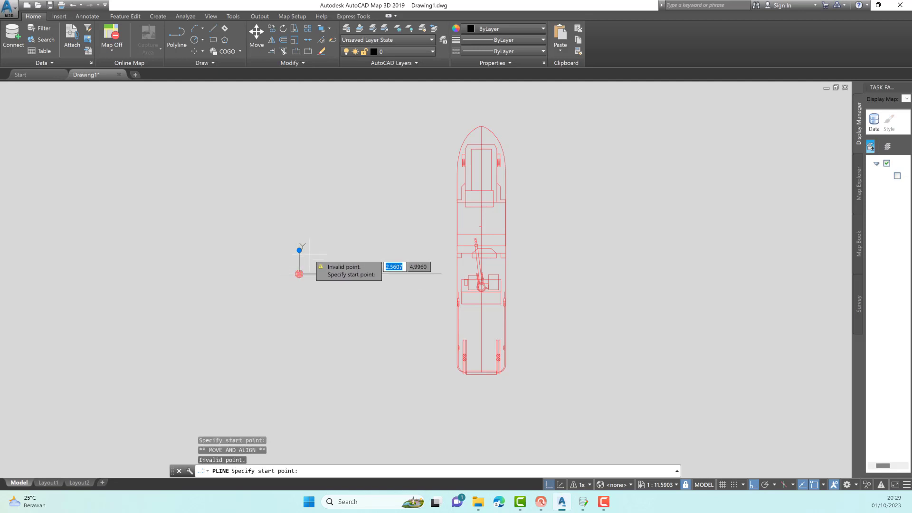
pyautogui.click(300, 274)
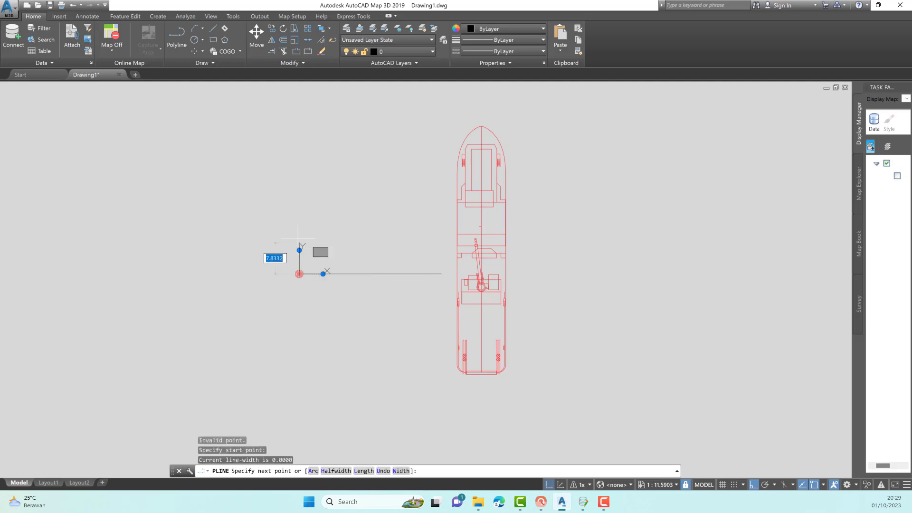
pyautogui.click(300, 171)
pyautogui.press('Escape')
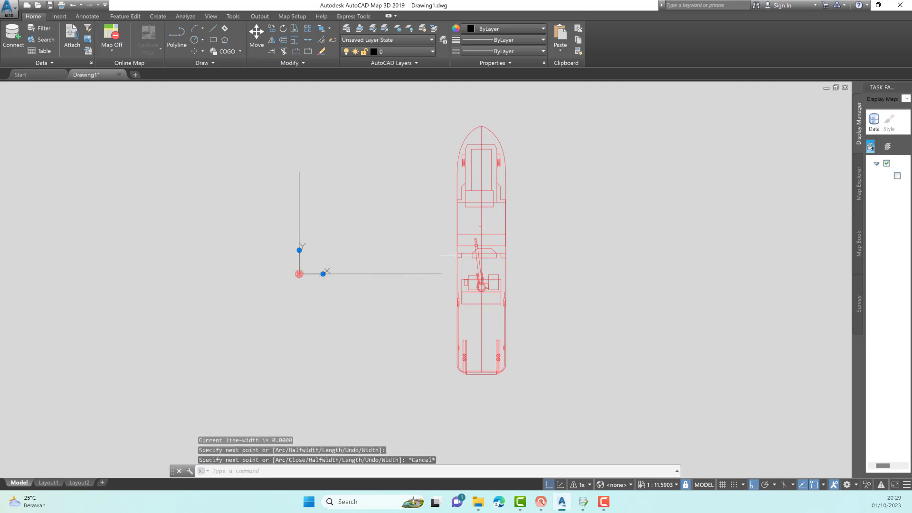
# - Move the whole ship drawing so its reference point lands on the origin
pyautogui.click(551, 407)
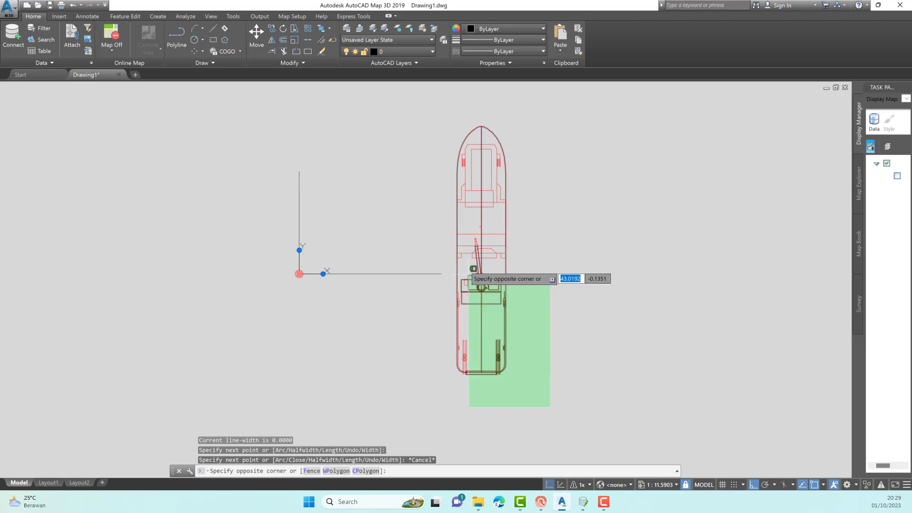
pyautogui.click(452, 108)
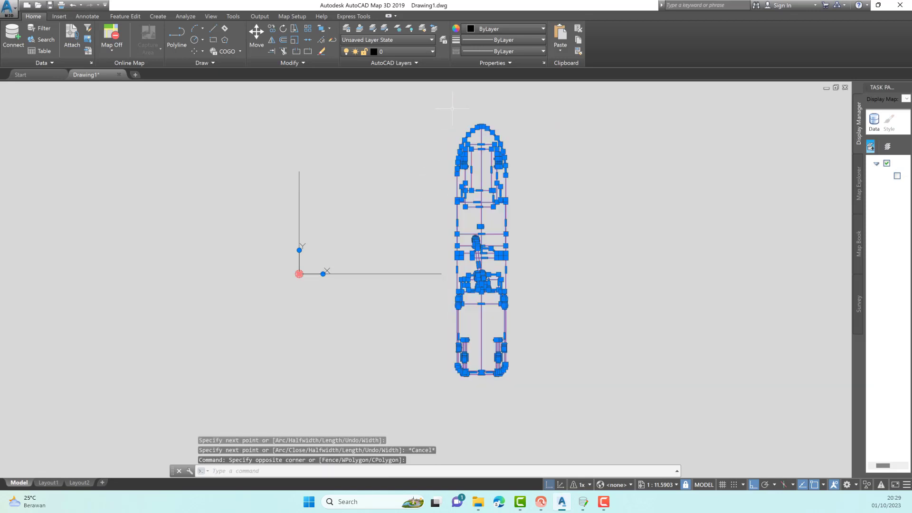
pyautogui.rightClick(437, 164)
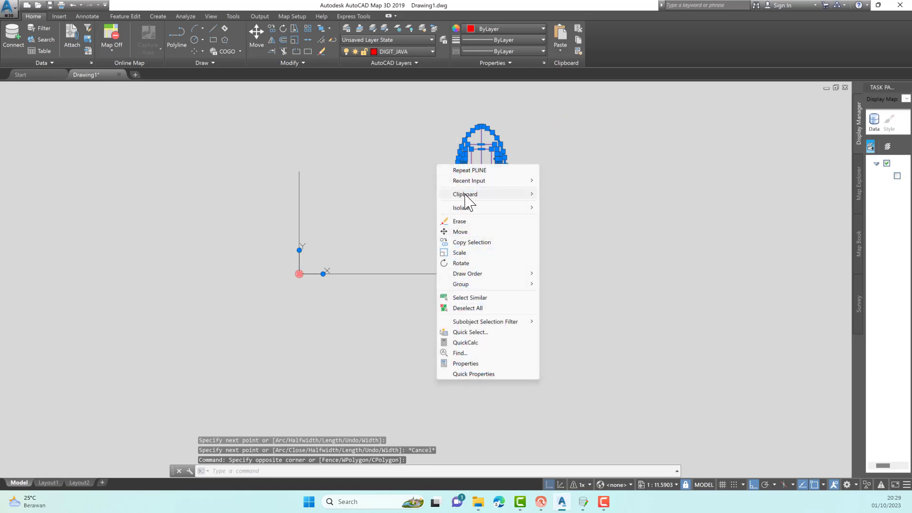
pyautogui.moveTo(466, 196)
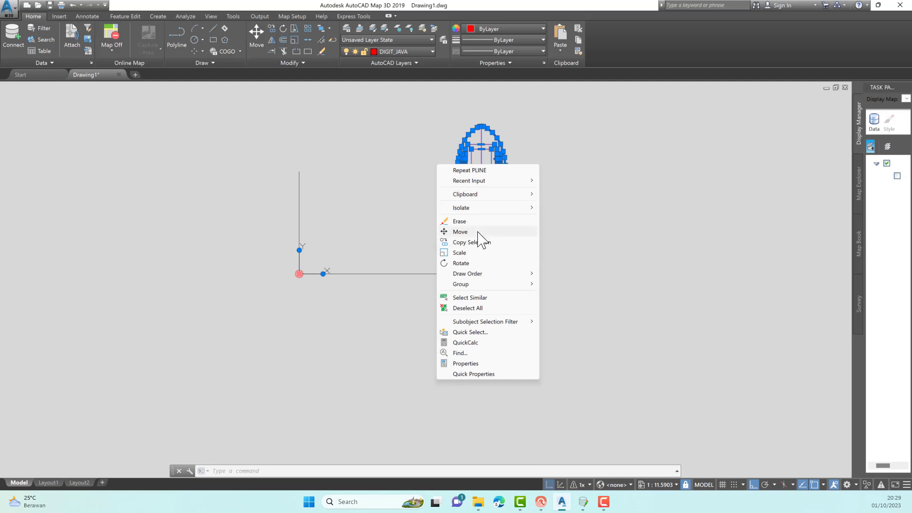
pyautogui.click(460, 231)
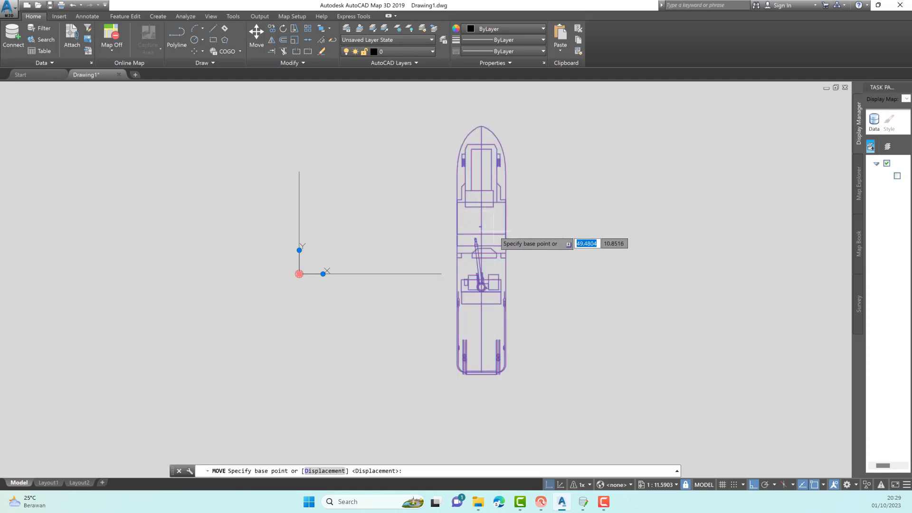
pyautogui.click(481, 202)
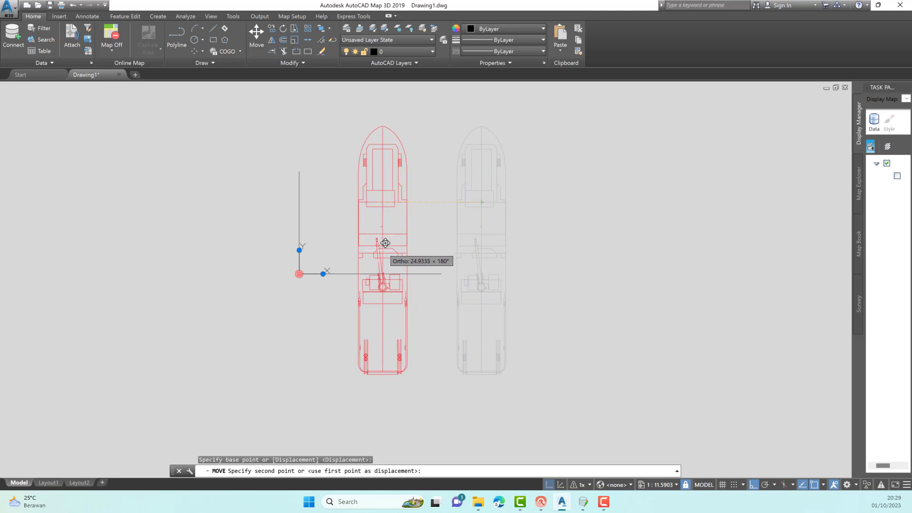
pyautogui.press('F8')
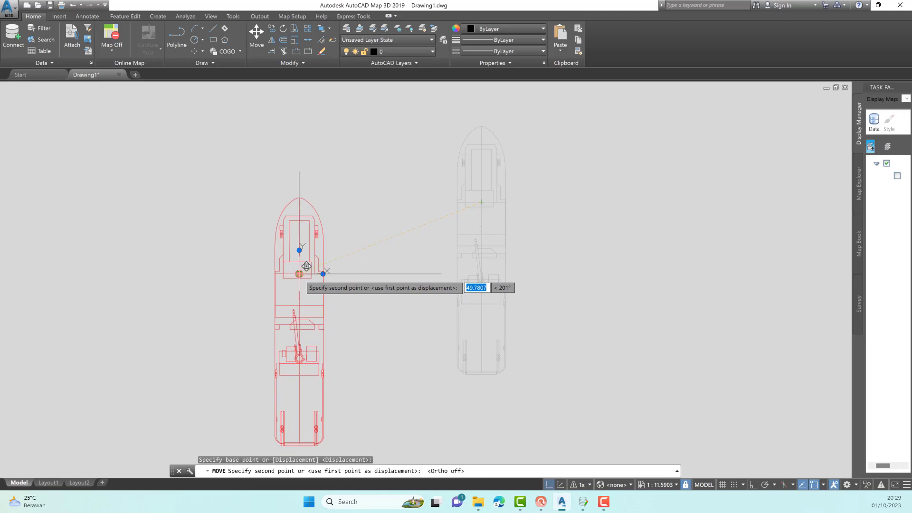
pyautogui.click(306, 267)
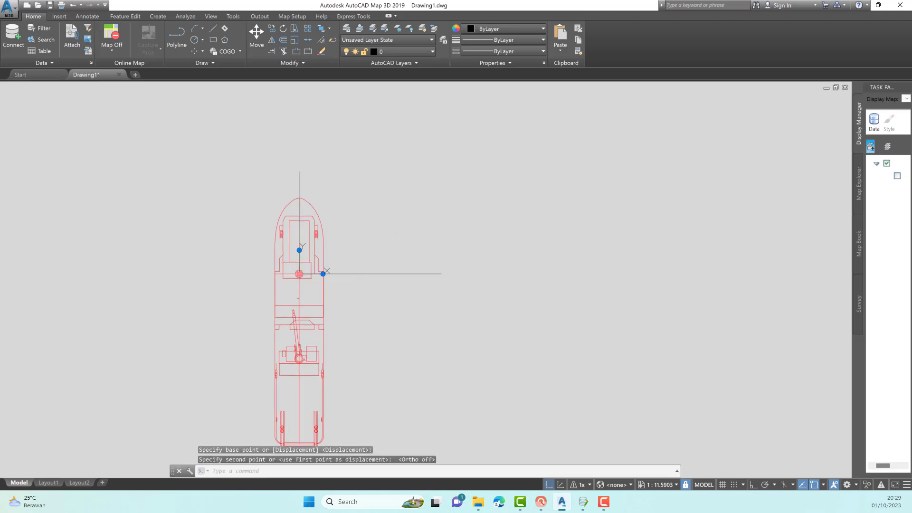
# - Erase the horizontal and vertical guide lines
pyautogui.press('Escape')
pyautogui.press('Escape')
pyautogui.click(383, 271)
pyautogui.click(371, 275)
pyautogui.moveTo(371, 273)
pyautogui.press('Delete')
pyautogui.click(314, 192)
pyautogui.click(279, 166)
pyautogui.press('Delete')
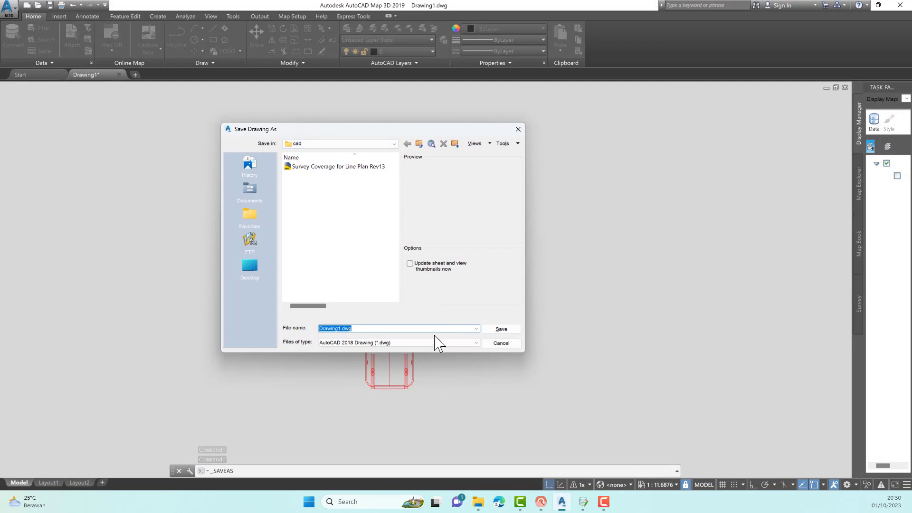
# - Save the drawing as lat_proj2.dxf in AutoCAD R12/LT2 DXF format and close it
pyautogui.click(434, 342)
pyautogui.click(418, 438)
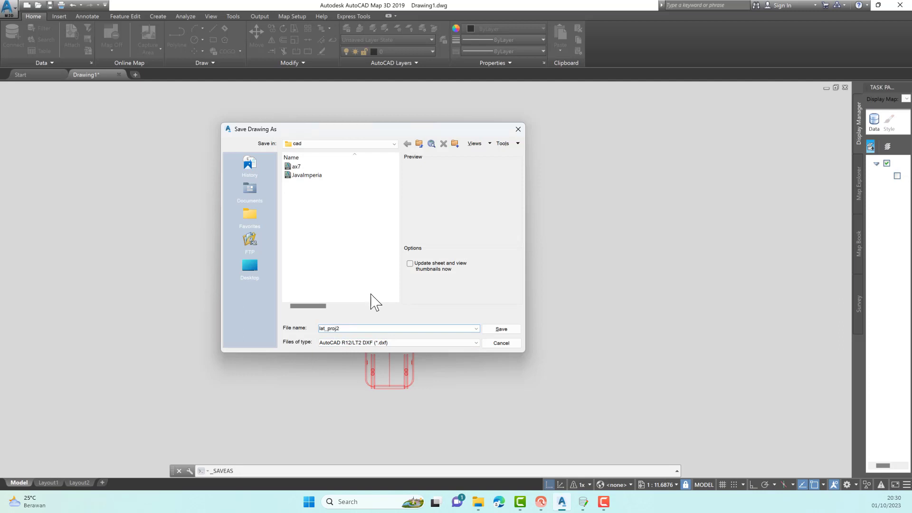
pyautogui.click(501, 329)
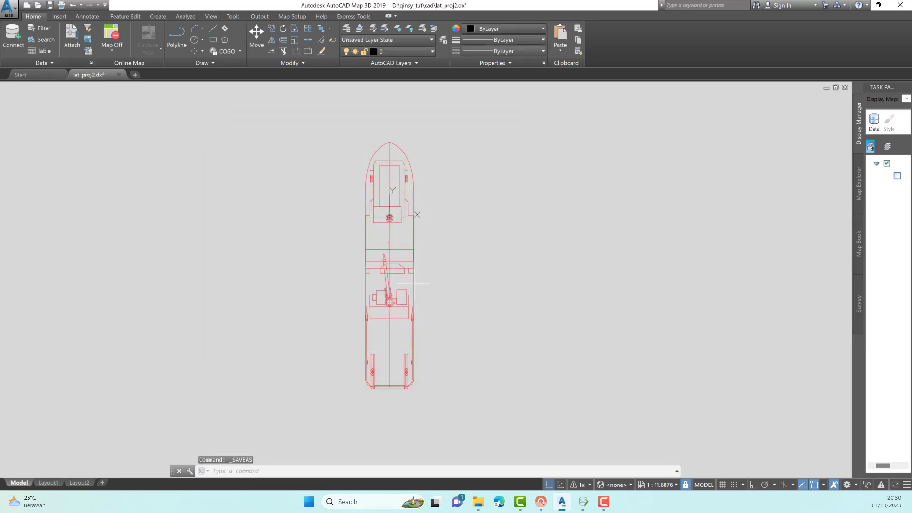
pyautogui.click(118, 75)
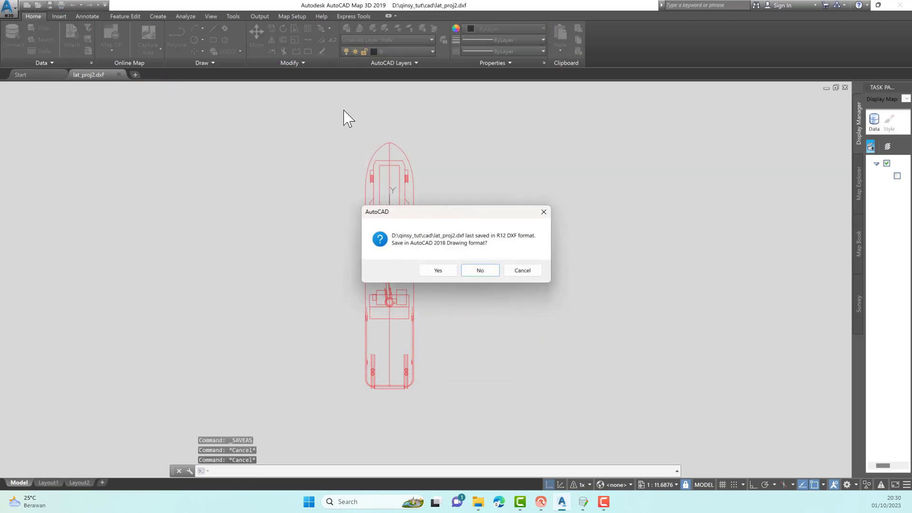
pyautogui.click(478, 269)
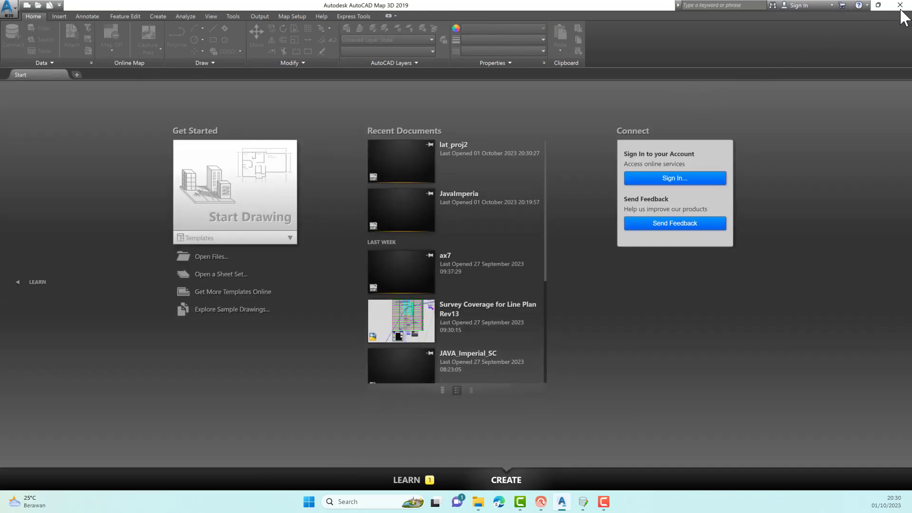
# - Close AutoCAD and choose D:\qinsy_tut\cad\lat_proj2.dxf as the DXF shape file
pyautogui.click(900, 5)
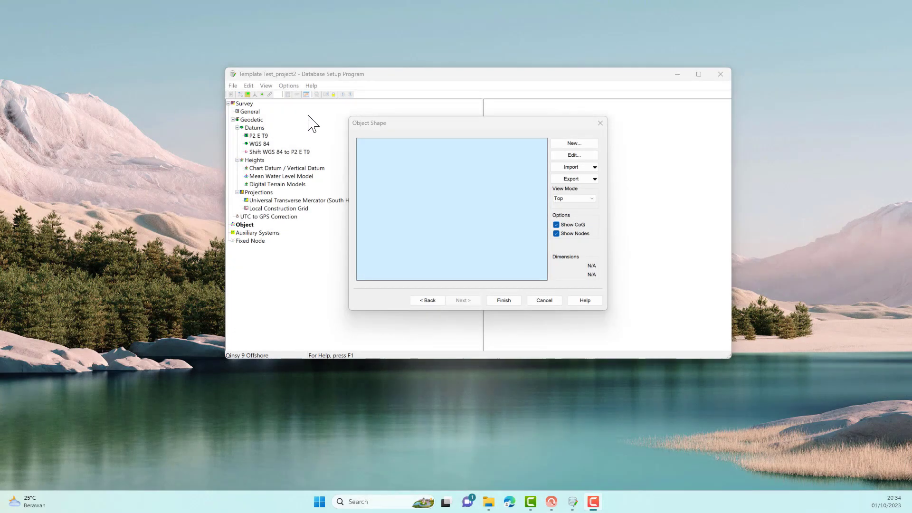
pyautogui.click(584, 180)
pyautogui.click(594, 198)
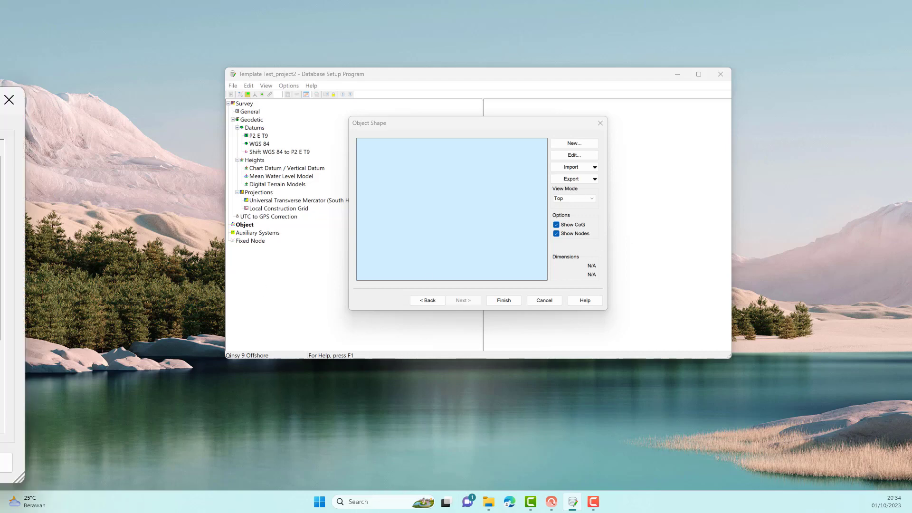
pyautogui.moveTo(149, 71); pyautogui.dragTo(506, 103)
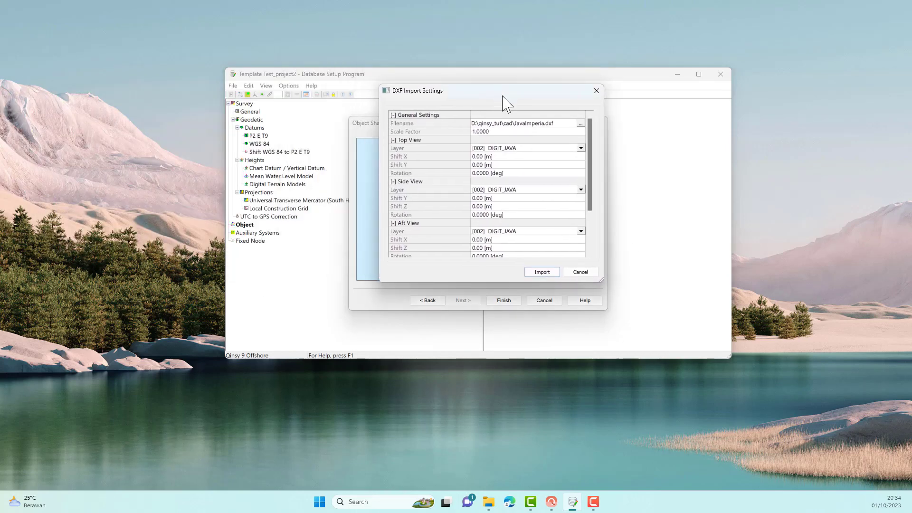
pyautogui.click(581, 124)
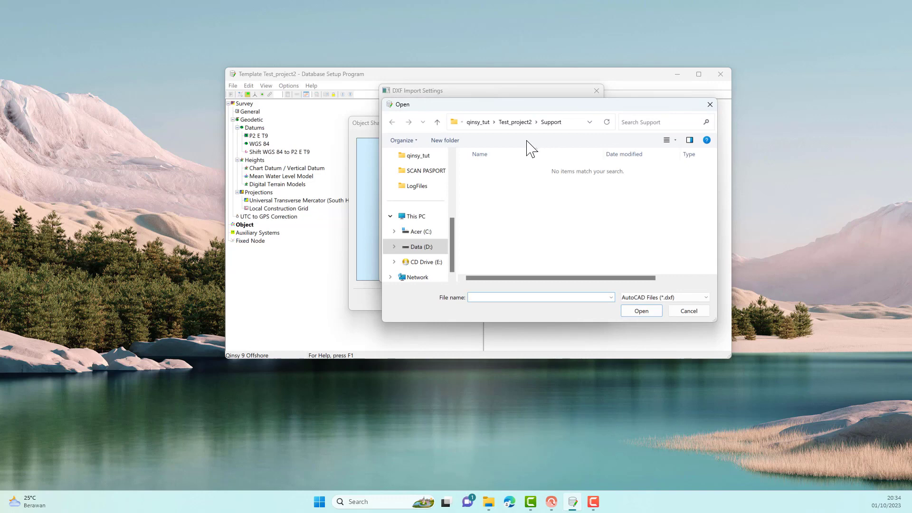
pyautogui.click(477, 123)
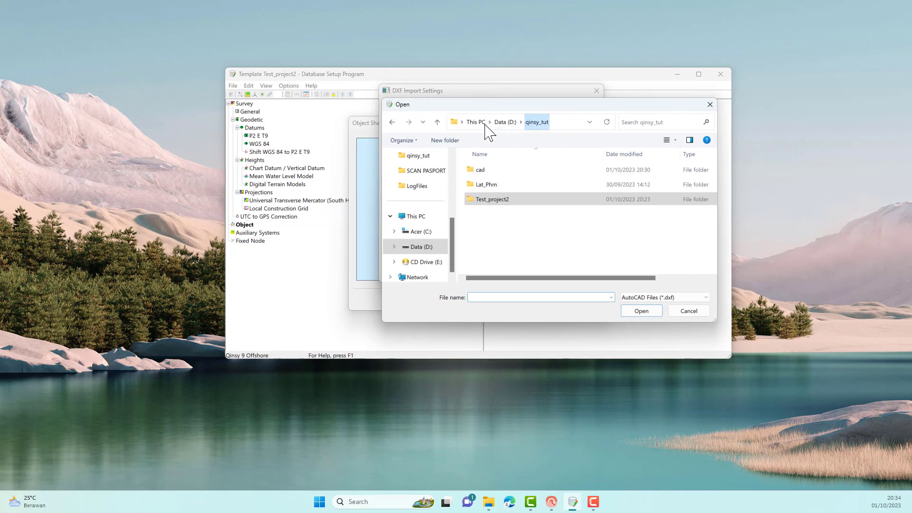
pyautogui.doubleClick(497, 172)
pyautogui.click(502, 200)
pyautogui.click(646, 311)
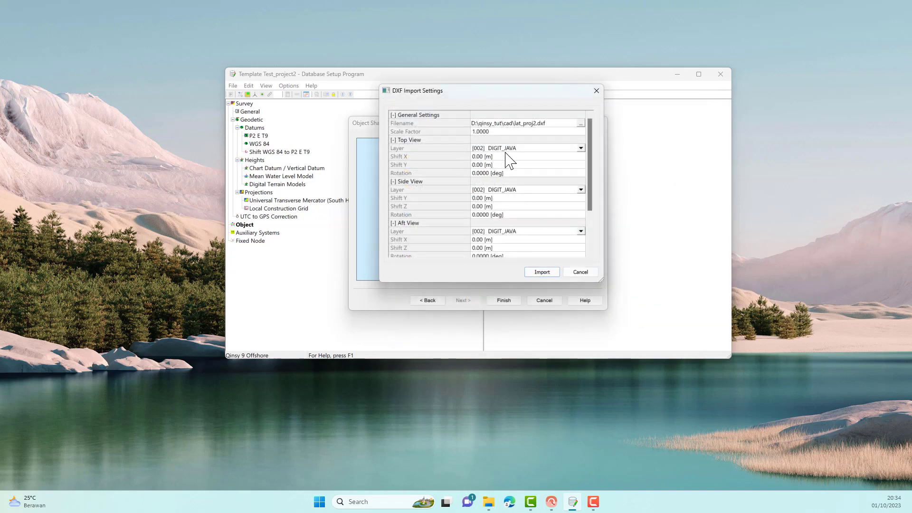
# - Import using layer DIGIT_JAVA for top, side and aft views, showing nodes, hiding CoG
pyautogui.click(581, 149)
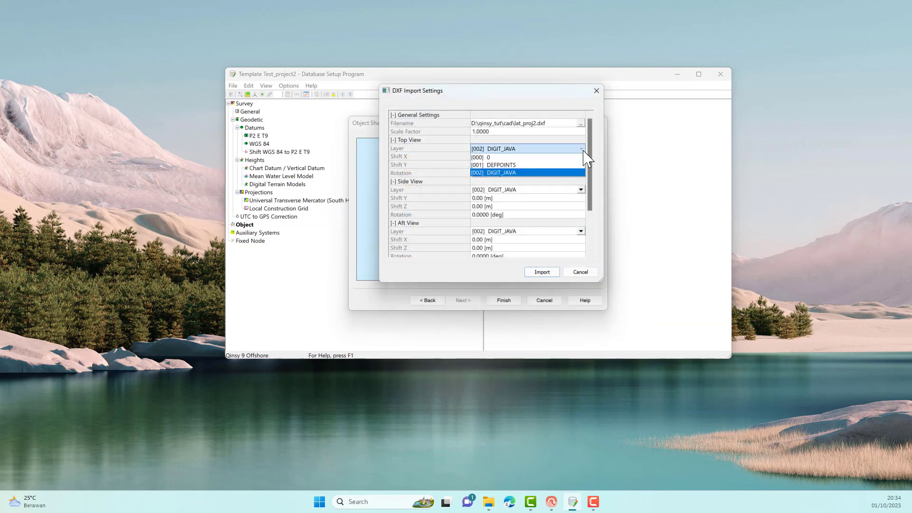
pyautogui.click(584, 152)
pyautogui.click(584, 192)
pyautogui.click(584, 194)
pyautogui.click(580, 231)
pyautogui.click(580, 232)
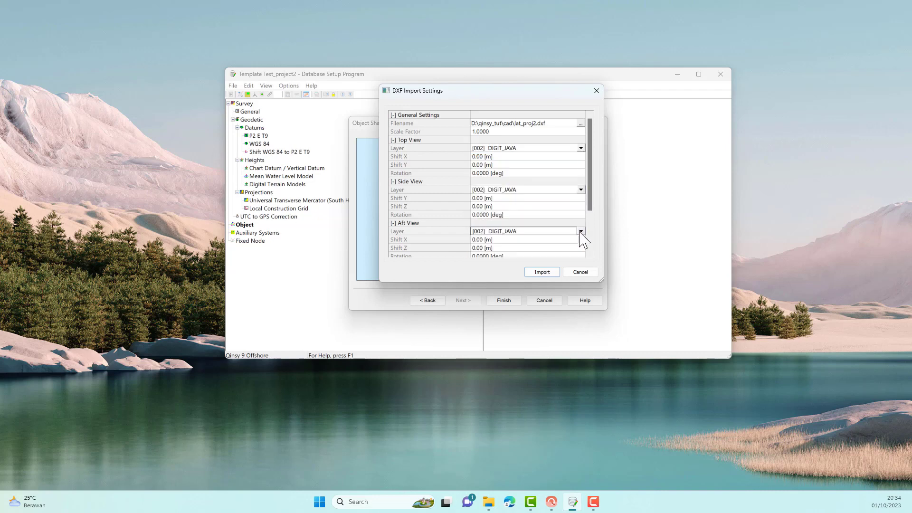
pyautogui.click(549, 274)
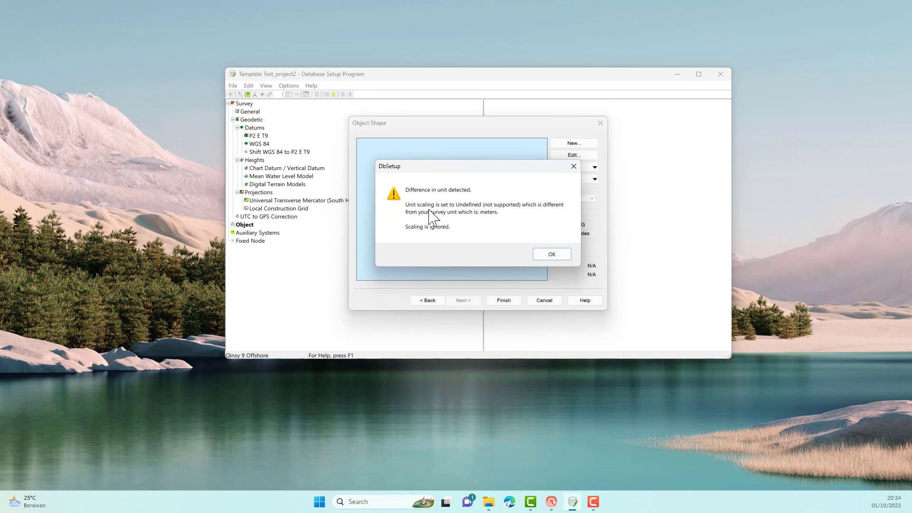
pyautogui.click(550, 254)
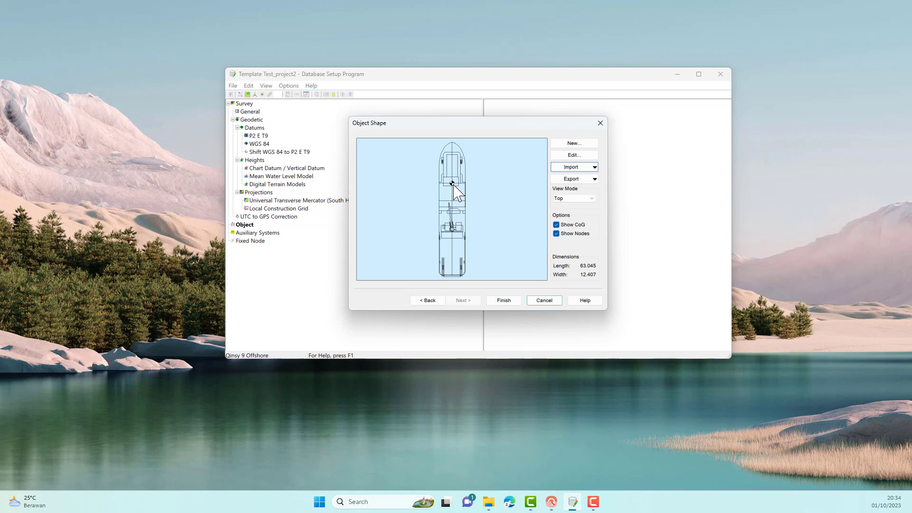
pyautogui.click(556, 225)
pyautogui.click(557, 233)
pyautogui.click(504, 301)
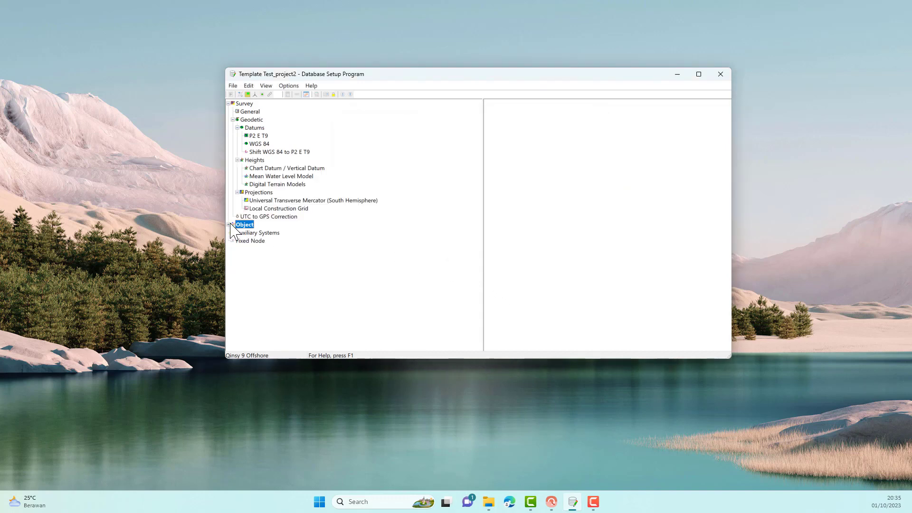
# - Show the JavaImperia vessel under Object and maximize the Database Setup window
pyautogui.click(229, 225)
pyautogui.click(251, 233)
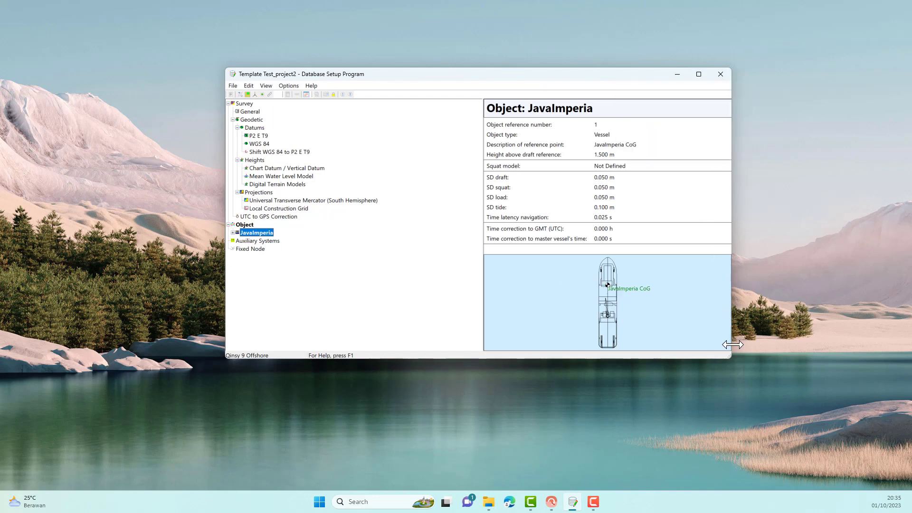
pyautogui.click(698, 75)
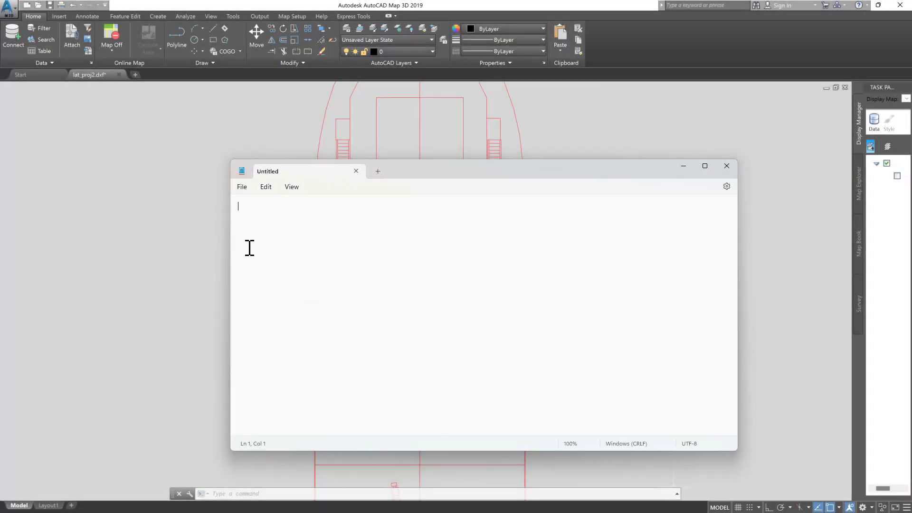
# - Use ID to read the first GPS antenna's X/Y and record it in Notepad as GPS_1
pyautogui.click(169, 286)
pyautogui.write('ID')
pyautogui.press('Return')
pyautogui.click(378, 266)
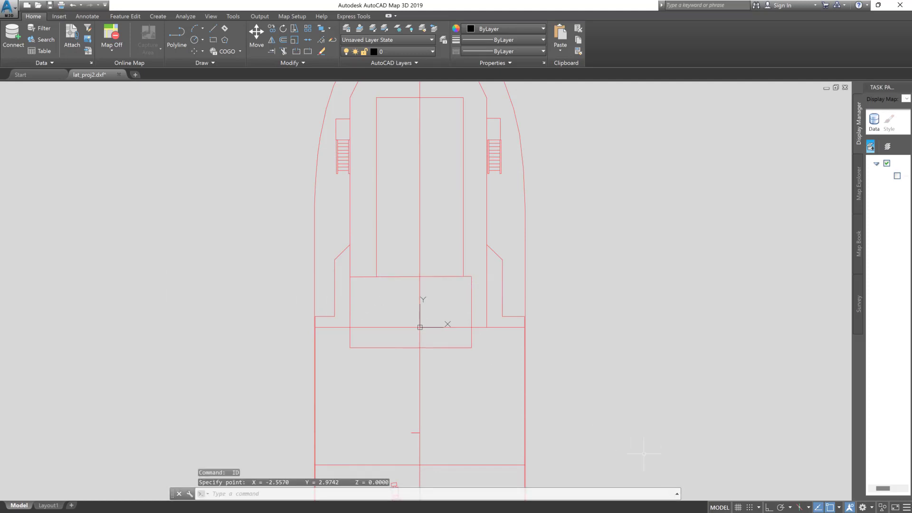
pyautogui.click(677, 493)
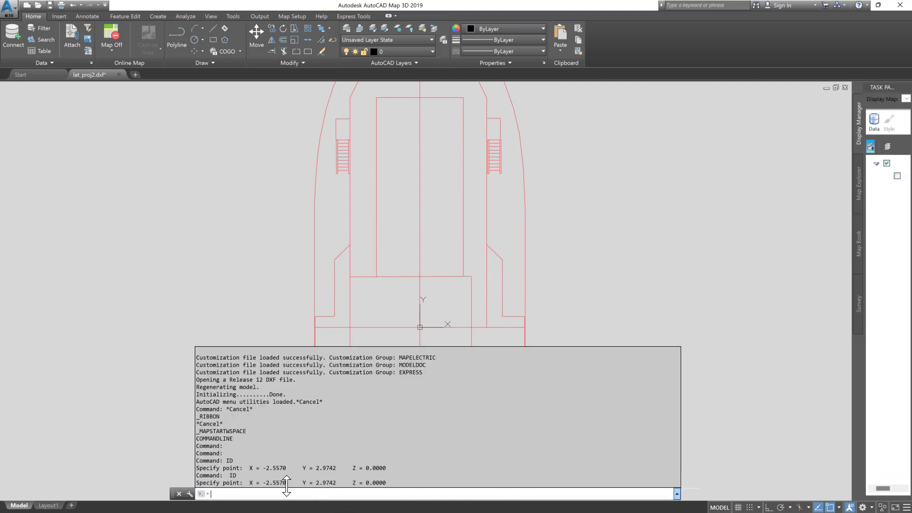
pyautogui.moveTo(248, 482); pyautogui.dragTo(328, 482)
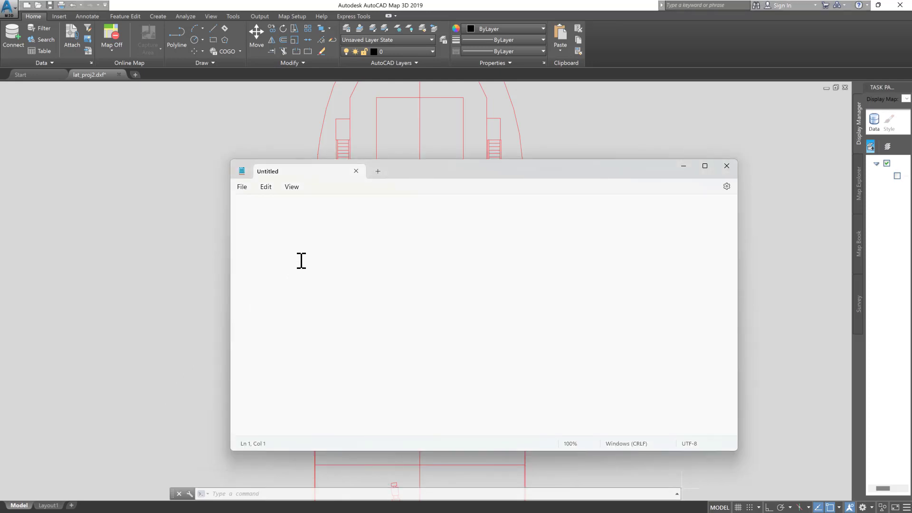
pyautogui.write('X = -2.5570     Y = 2.9742')
pyautogui.write('GPS_1')
# - Identify the second GPS antenna point and label its copied X/Y line GPS_2 in Notepad
pyautogui.click(306, 154)
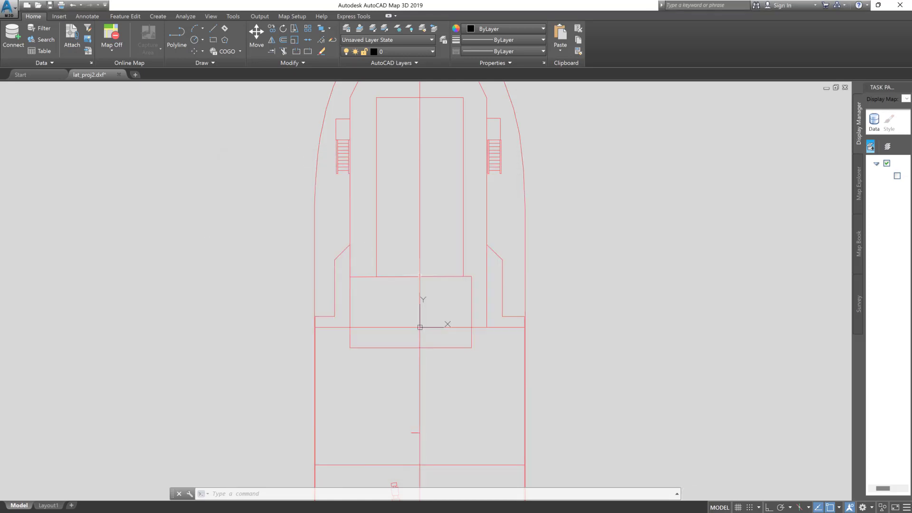
pyautogui.write('ID')
pyautogui.press('Return')
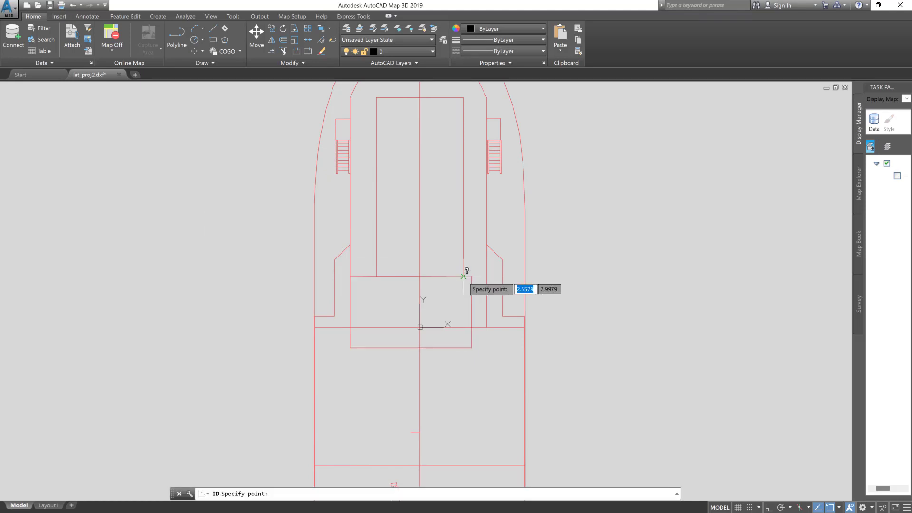
pyautogui.click(470, 277)
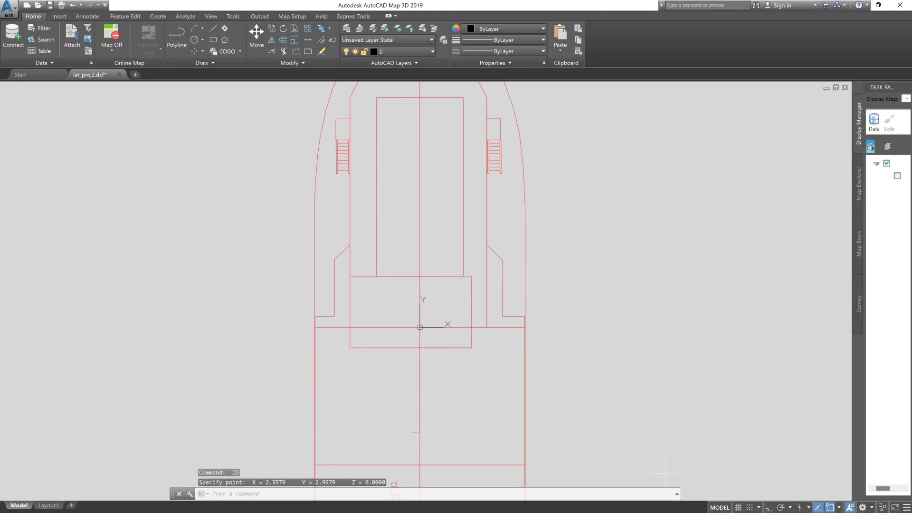
pyautogui.click(677, 494)
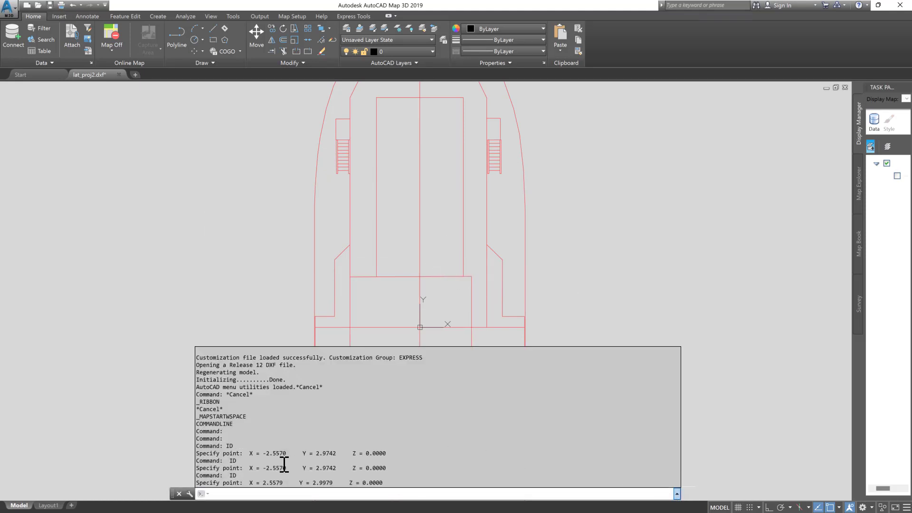
pyautogui.moveTo(250, 483); pyautogui.dragTo(333, 482)
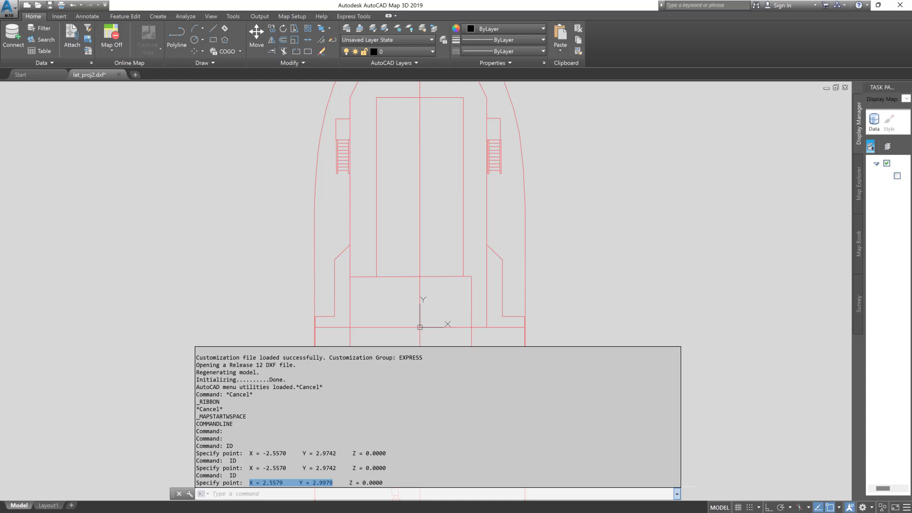
pyautogui.hotkey('alt', 'Tab')
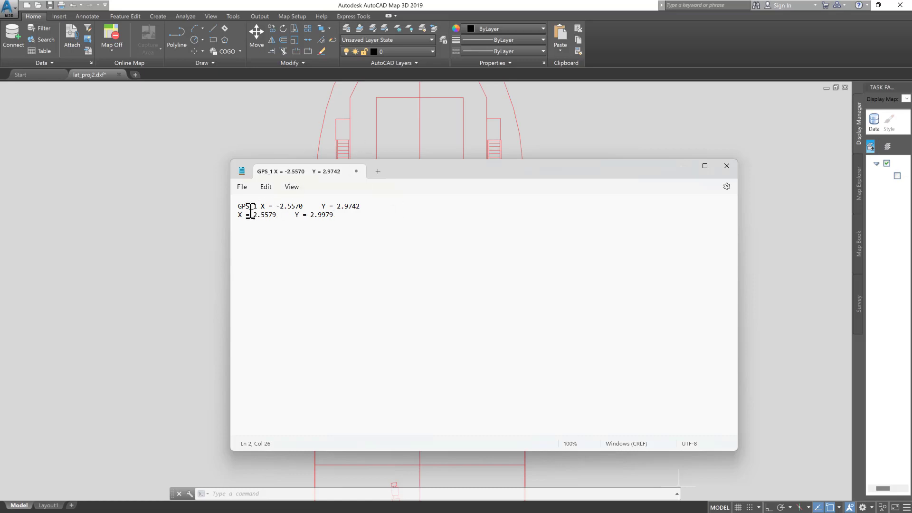
pyautogui.click(236, 216)
pyautogui.click(239, 216)
pyautogui.write('GPS_2')
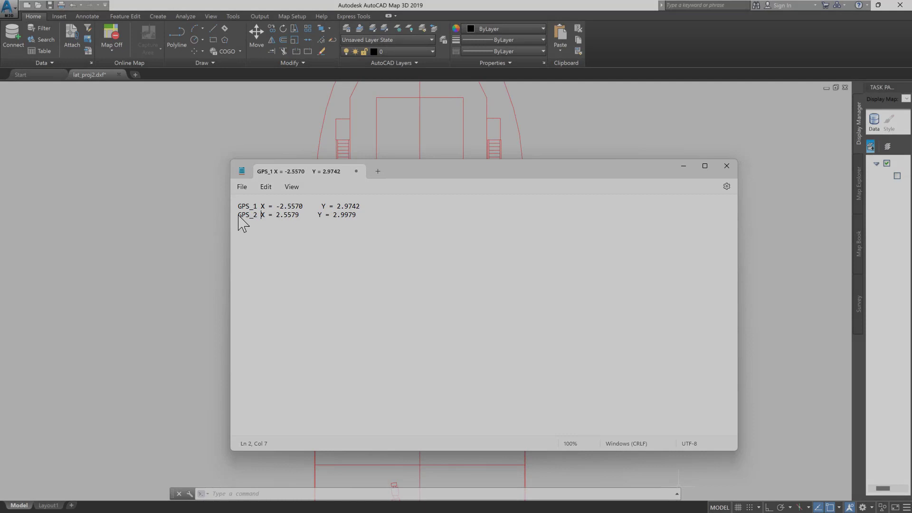
pyautogui.click(365, 221)
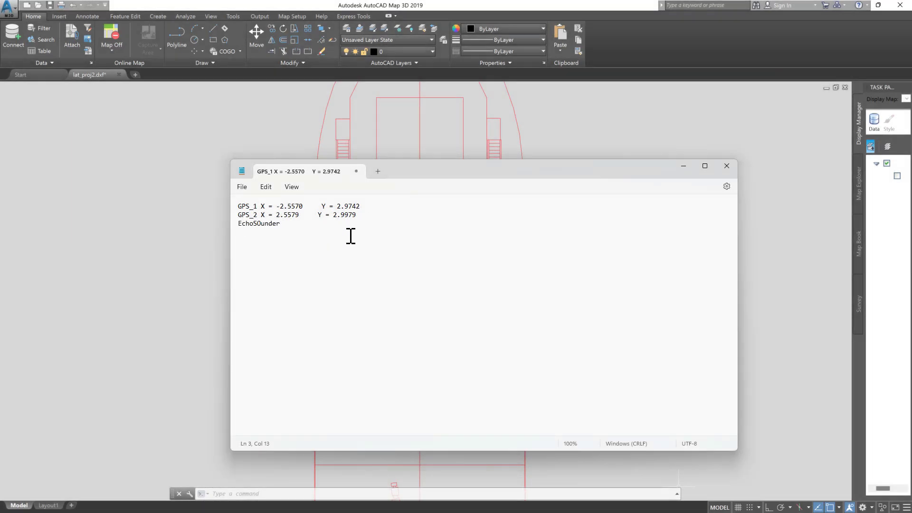
# - Identify the echo sounder position on the hull and paste its X/Y into Notepad
pyautogui.hotkey('alt', 'Tab')
pyautogui.scroll(-3, 399, 308)
pyautogui.scroll(3, 399, 285)
pyautogui.write('id')
pyautogui.press('Return')
pyautogui.click(395, 276)
pyautogui.press('F2')
pyautogui.doubleClick(332, 485)
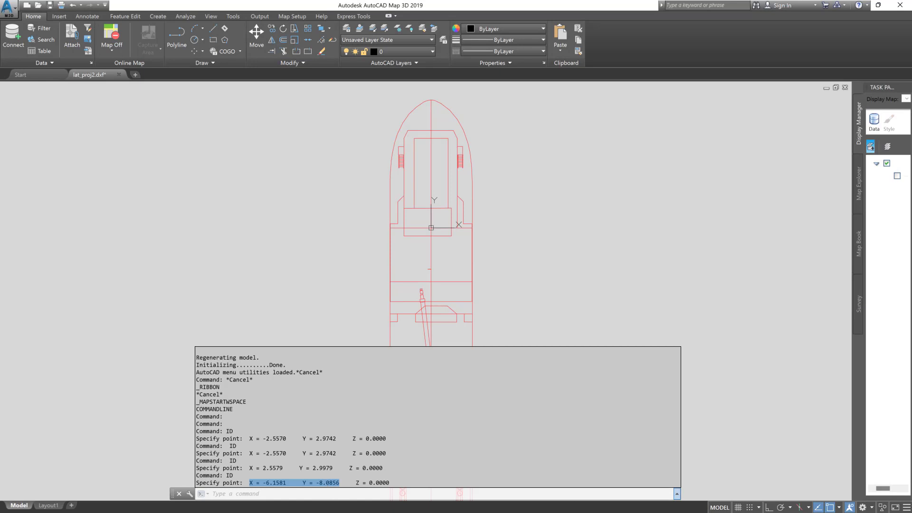
pyautogui.hotkey('ctrl', 'c')
pyautogui.hotkey('alt', 'Tab')
pyautogui.hotkey('ctrl', 'v')
pyautogui.hotkey('alt', 'Tab')
# - Identify the MBES position and paste its X/Y coordinates on a new labelled Notepad line
pyautogui.write('id')
pyautogui.press('Return')
pyautogui.click(472, 301)
pyautogui.click(677, 493)
pyautogui.moveTo(249, 483); pyautogui.dragTo(341, 482)
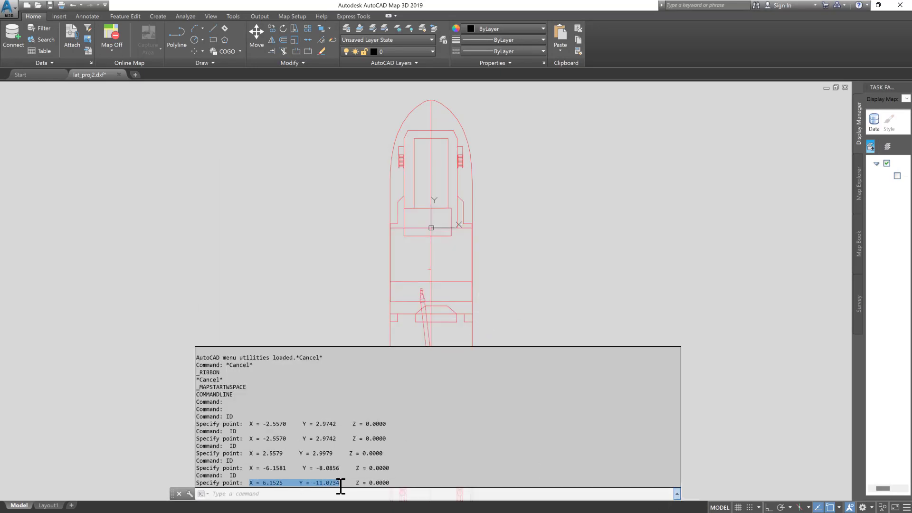
pyautogui.hotkey('ctrl', 'c')
pyautogui.hotkey('alt', 'Tab')
pyautogui.press('Return')
pyautogui.write('GNSS')
pyautogui.hotkey('ctrl', 'v')
pyautogui.hotkey('alt', 'Tab')
# - Identify the USBL pole position and record its X/Y in Notepad as USBL_POLE
pyautogui.moveTo(509, 345); pyautogui.dragTo(486, 299)
pyautogui.press('Return')
pyautogui.click(450, 261)
pyautogui.press('Return')
pyautogui.click(450, 260)
pyautogui.click(677, 493)
pyautogui.press('Return')
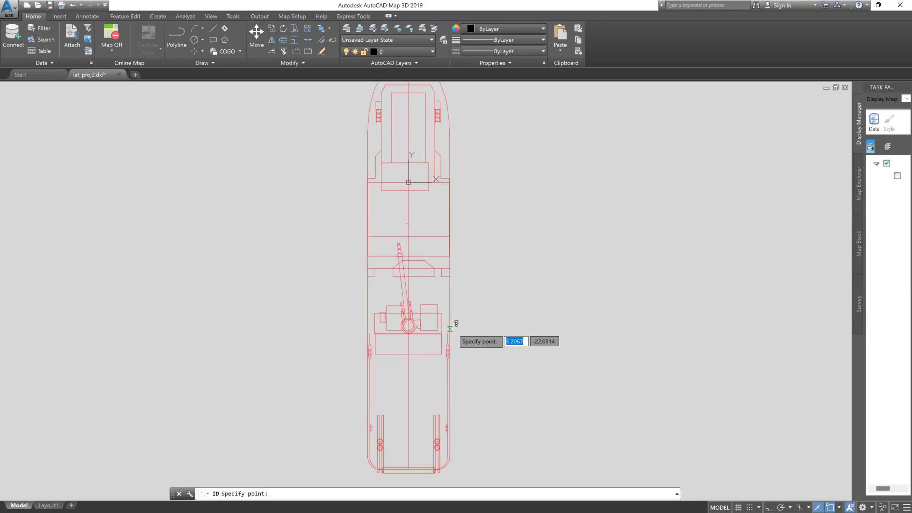
pyautogui.scroll(5, 451, 318)
pyautogui.click(429, 324)
pyautogui.press('F2')
pyautogui.moveTo(248, 482); pyautogui.dragTo(377, 475)
pyautogui.hotkey('alt', 'Tab')
pyautogui.write('U')
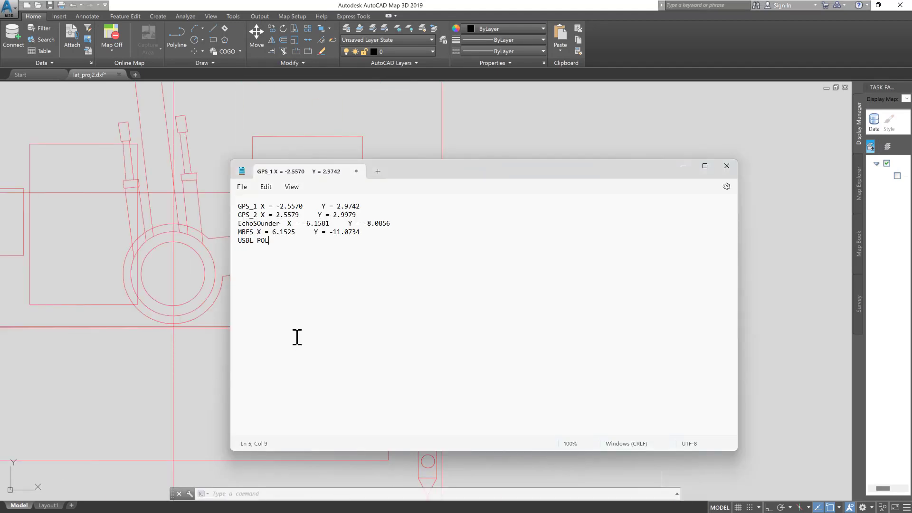
pyautogui.write('SBL_POLE')
pyautogui.hotkey('ctrl', 'v')
pyautogui.scroll(-3, 200, 342)
pyautogui.hotkey('alt', 'Tab')
pyautogui.scroll(4, 246, 379)
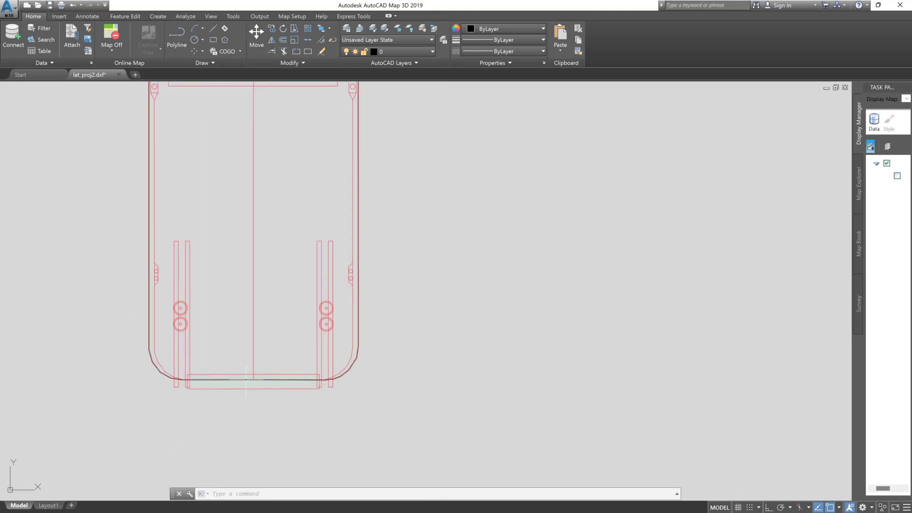
# - Identify the stern-centre SBP tow point and add it to Notepad as 'Tow Point'
pyautogui.press('Return')
pyautogui.click(247, 379)
pyautogui.click(677, 494)
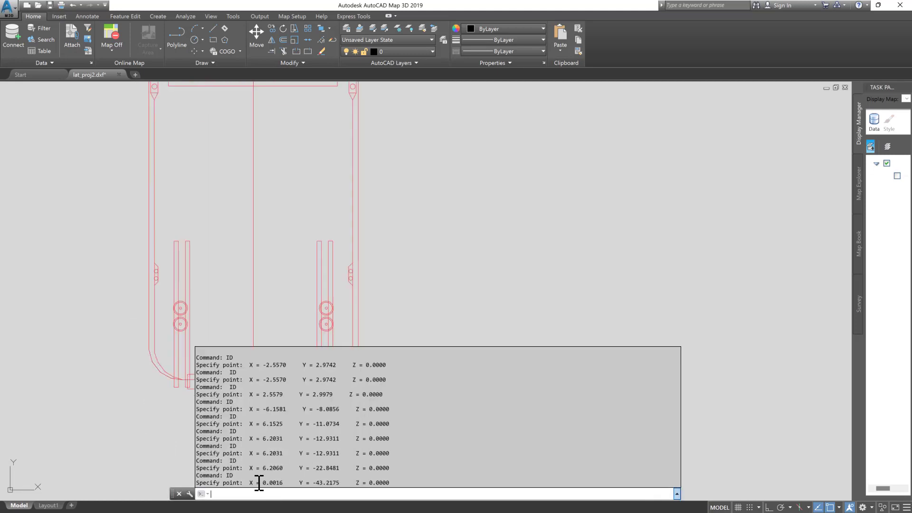
pyautogui.moveTo(249, 482); pyautogui.dragTo(339, 482)
pyautogui.hotkey('alt', 'Tab')
pyautogui.press('Return')
pyautogui.write('Tow Point')
pyautogui.hotkey('ctrl', 'v')
pyautogui.hotkey('alt', 'Tab')
# - Record the starboard SSS tow point at X 4.2516, Y -43.2335 in Notepad
pyautogui.press('Return')
pyautogui.click(320, 379)
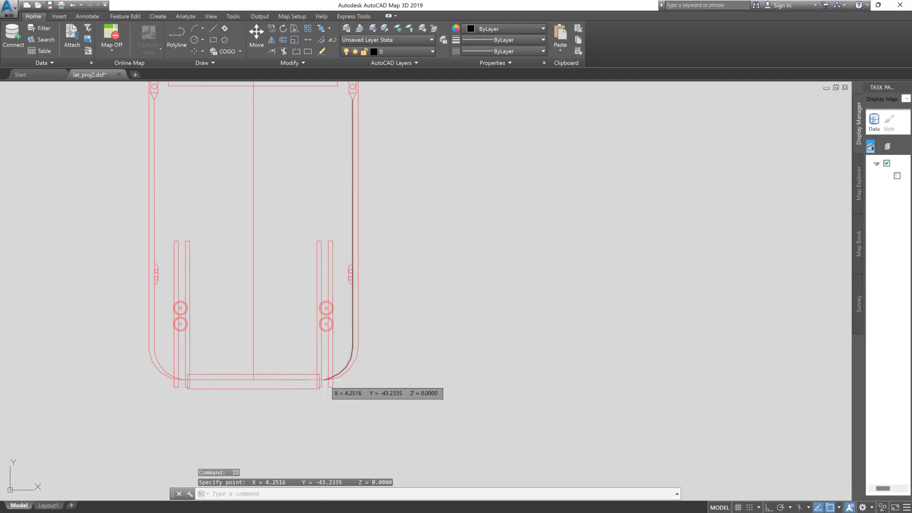
pyautogui.click(677, 494)
pyautogui.moveTo(249, 482); pyautogui.dragTo(339, 482)
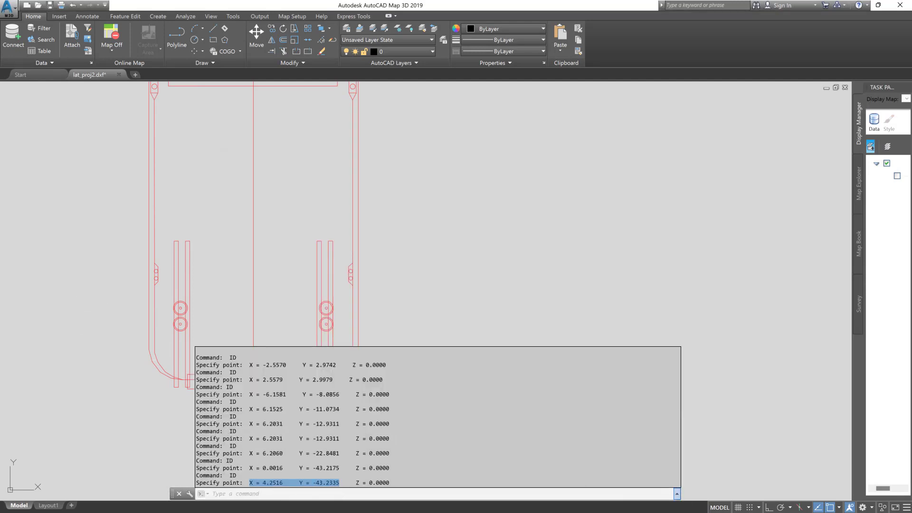
pyautogui.hotkey('alt', 'Tab')
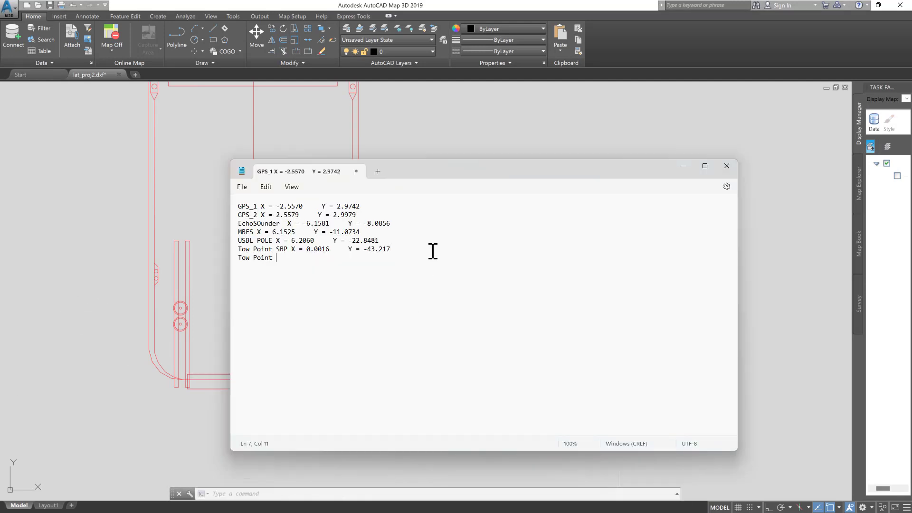
pyautogui.write('SSS')
pyautogui.hotkey('ctrl', 'v')
pyautogui.hotkey('alt', 'Tab')
# - Record the port Gun Array tow point at X -4.0273, Y -43.2234 in Notepad
pyautogui.press('Return')
pyautogui.click(188, 379)
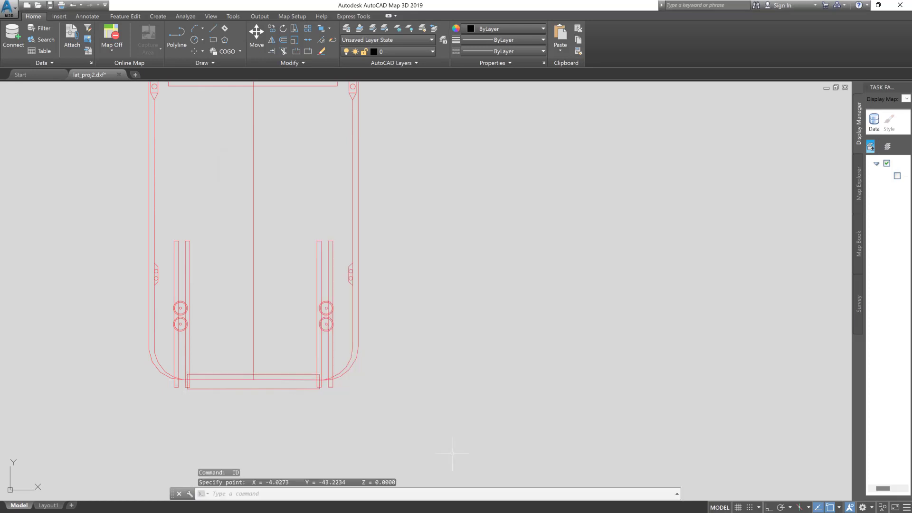
pyautogui.click(676, 494)
pyautogui.moveTo(249, 482); pyautogui.dragTo(343, 482)
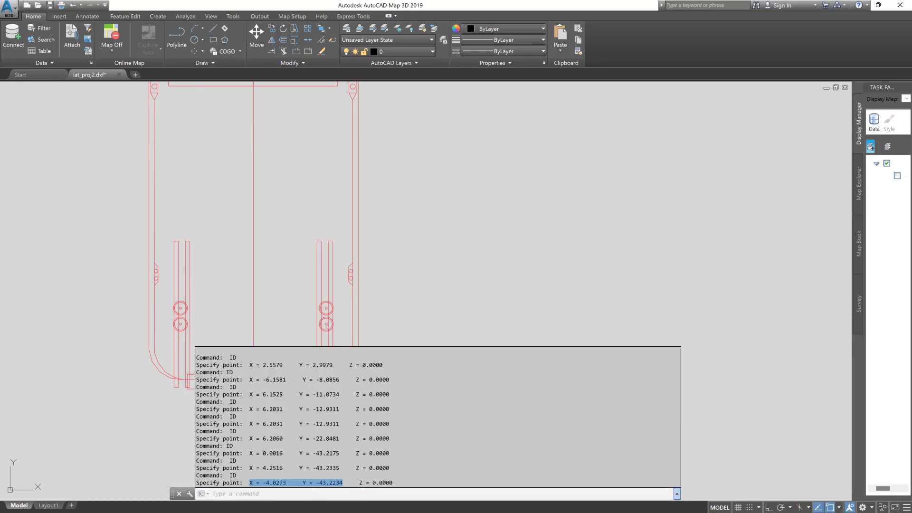
pyautogui.hotkey('alt', 'Tab')
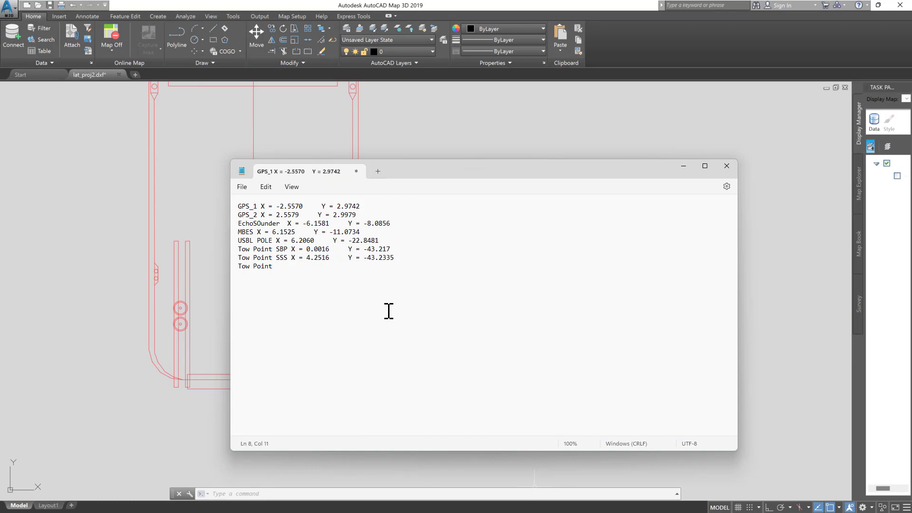
pyautogui.hotkey('ctrl', 'v')
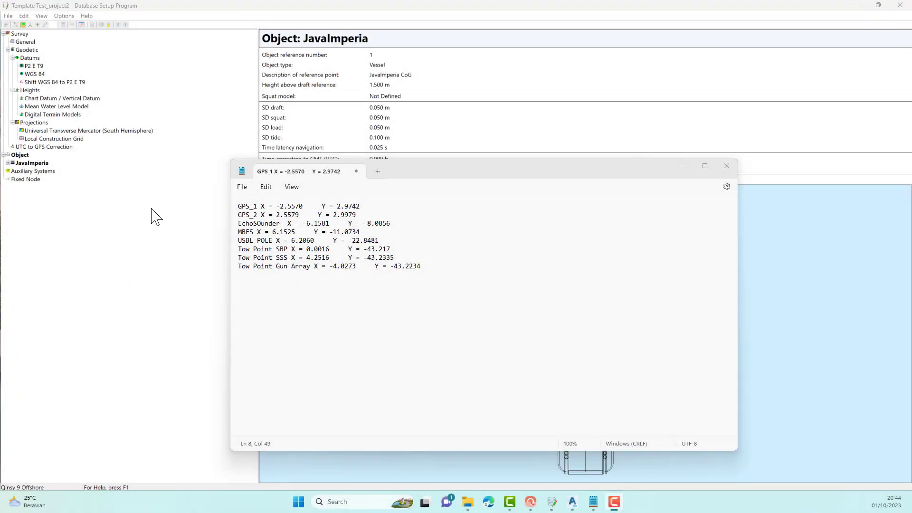
# - Expand the JavaImperia vessel's variable nodes and start a new variable node
pyautogui.click(153, 210)
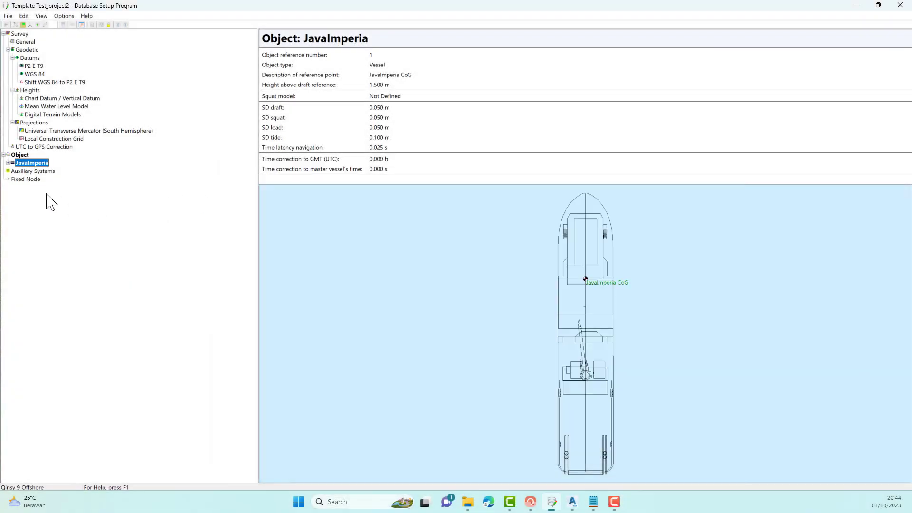
pyautogui.click(8, 163)
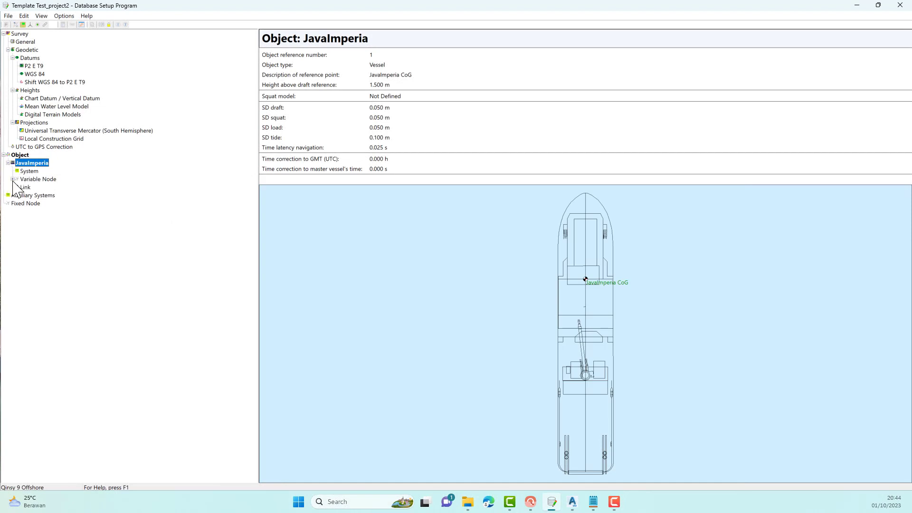
pyautogui.click(12, 180)
pyautogui.click(38, 179)
pyautogui.rightClick(40, 181)
pyautogui.click(43, 187)
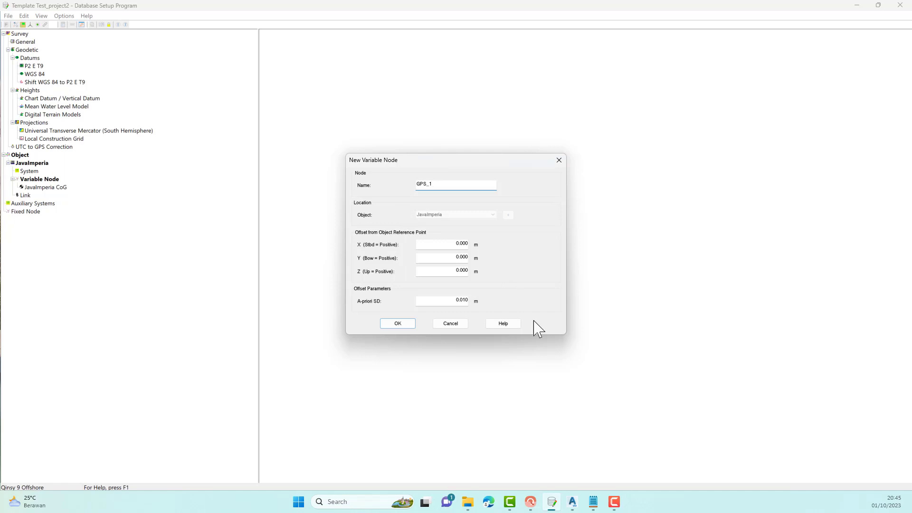
# - Give the GPS_1 node offsets X -2.5570 and Y 2.9742, then confirm it
pyautogui.click(598, 502)
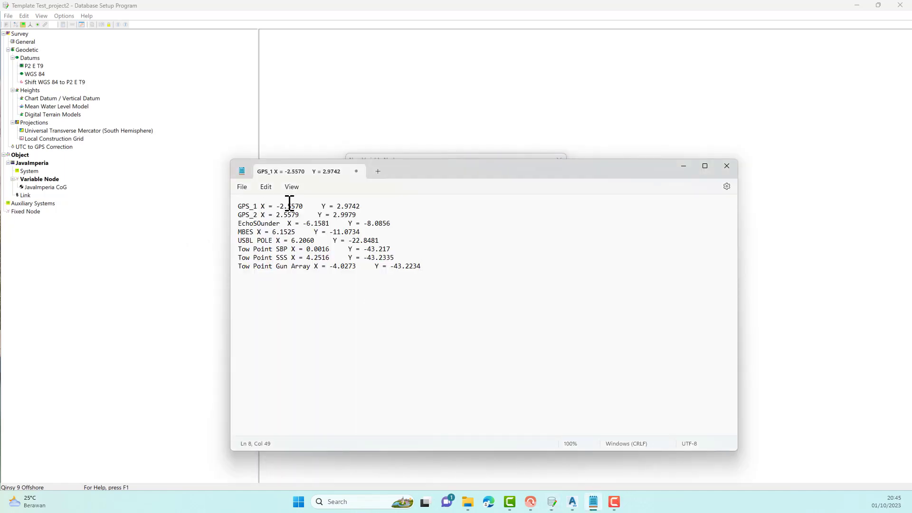
pyautogui.moveTo(276, 206); pyautogui.dragTo(305, 206)
pyautogui.hotkey('alt', 'Tab')
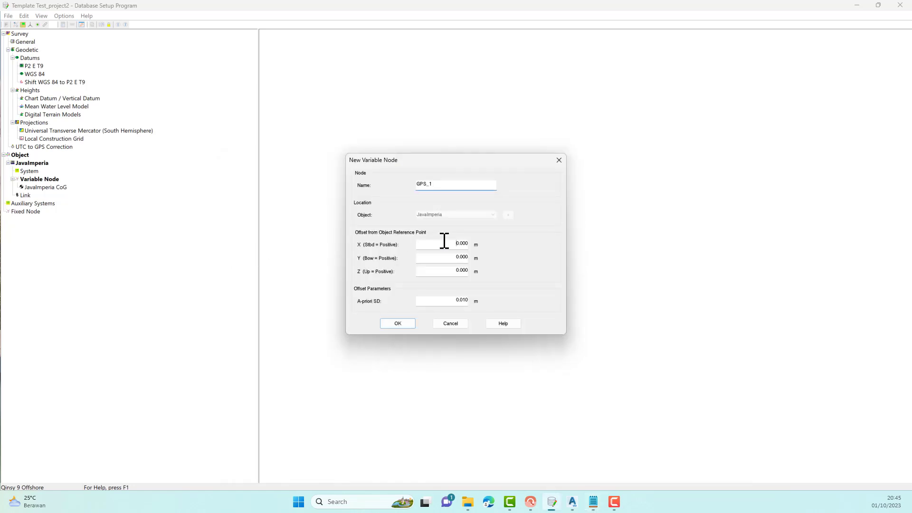
pyautogui.moveTo(446, 241); pyautogui.dragTo(474, 246)
pyautogui.hotkey('ctrl', 'v')
pyautogui.click(594, 503)
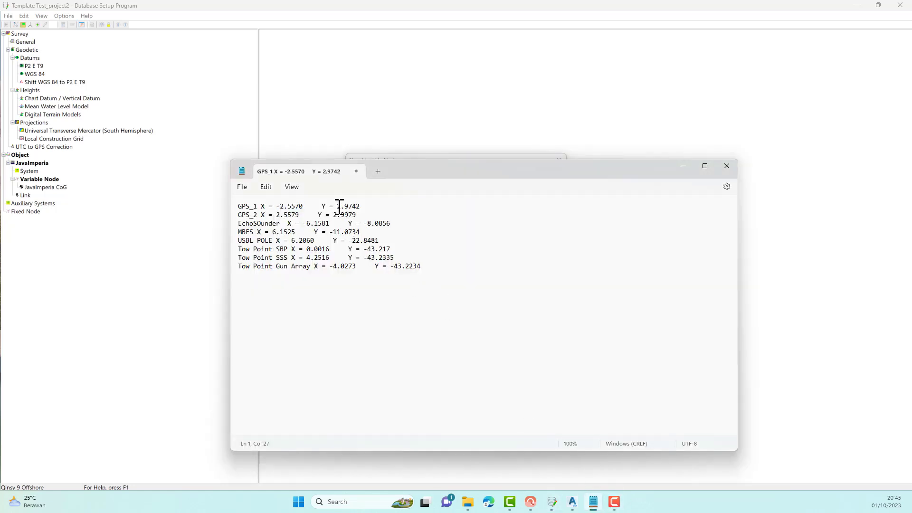
pyautogui.moveTo(344, 206); pyautogui.dragTo(366, 206)
pyautogui.click(168, 281)
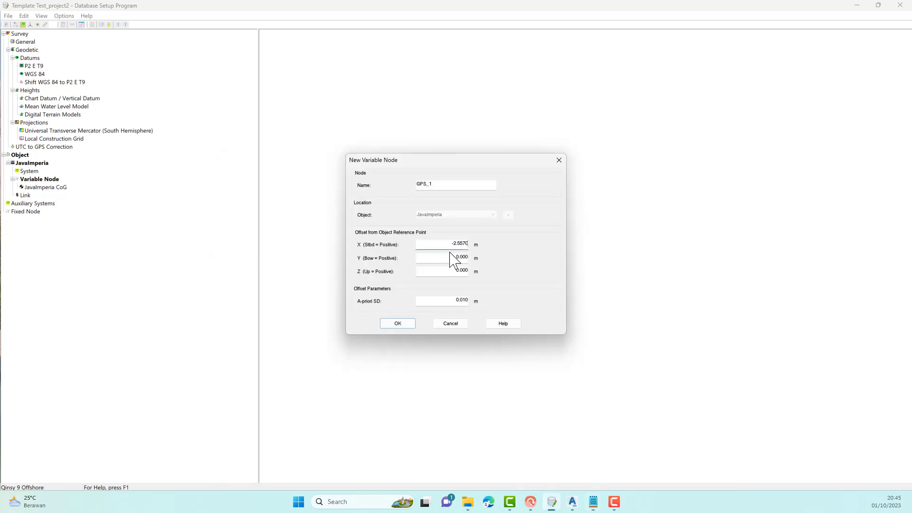
pyautogui.moveTo(454, 257); pyautogui.dragTo(482, 264)
pyautogui.hotkey('ctrl', 'v')
pyautogui.click(402, 325)
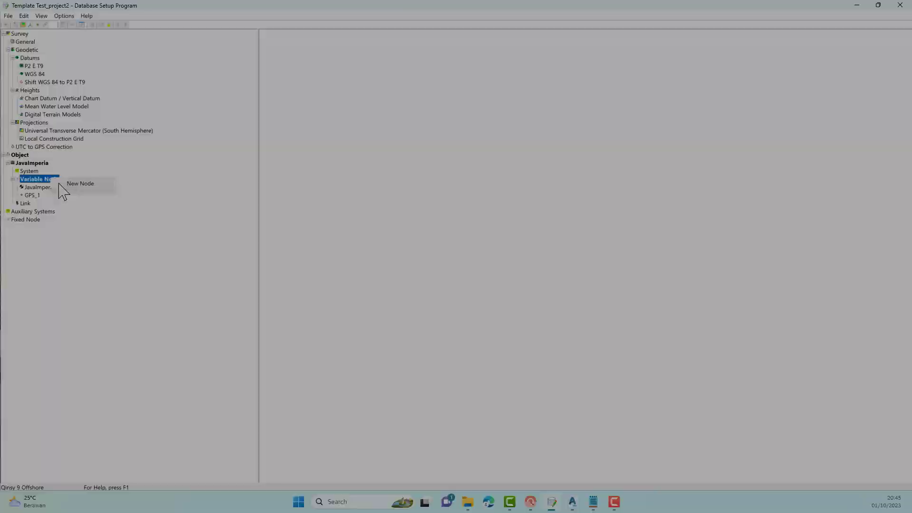
# - Create a second variable node with GPS_2 offsets X 2.5579 and Y 2.9979
pyautogui.click(95, 183)
pyautogui.write('GH')
pyautogui.hotkey('alt', 'Tab')
pyautogui.moveTo(276, 214); pyautogui.dragTo(355, 215)
pyautogui.hotkey('alt', 'Tab')
pyautogui.hotkey('alt', 'Tab')
pyautogui.hotkey('alt', 'Tab')
pyautogui.moveTo(454, 257); pyautogui.dragTo(483, 265)
pyautogui.hotkey('ctrl', 'v')
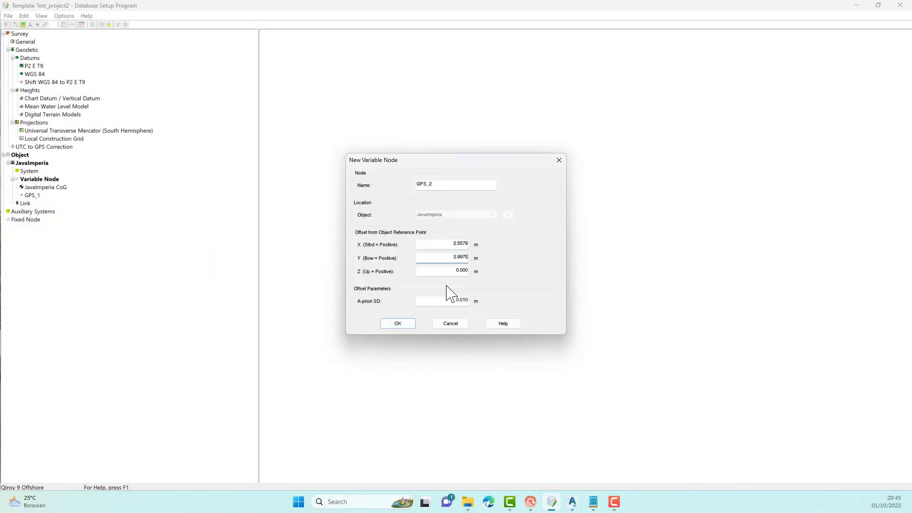
# - Confirm GPS_2, then add the SBES node with the echosounder's X offset and Y -8.0856
pyautogui.click(402, 323)
pyautogui.hotkey('alt', 'Tab')
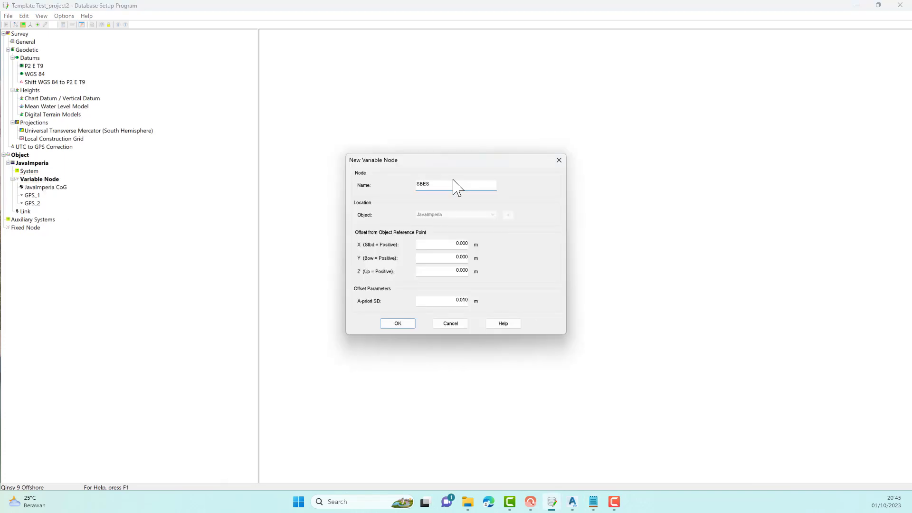
pyautogui.hotkey('alt', 'Tab')
pyautogui.moveTo(302, 223); pyautogui.dragTo(390, 223)
pyautogui.hotkey('alt', 'Tab')
pyautogui.click(432, 247)
# - Add the MBES node with the MBES X and Y offsets from the coordinate list
pyautogui.hotkey('alt', 'Tab')
pyautogui.hotkey('alt', 'Tab')
pyautogui.moveTo(454, 257); pyautogui.dragTo(482, 258)
pyautogui.hotkey('ctrl', 'v')
pyautogui.click(399, 325)
pyautogui.rightClick(40, 179)
pyautogui.click(71, 186)
pyautogui.write('MBE')
pyautogui.hotkey('alt', 'Tab')
pyautogui.moveTo(272, 232); pyautogui.dragTo(292, 232)
pyautogui.hotkey('alt', 'Tab')
pyautogui.moveTo(453, 245); pyautogui.dragTo(483, 244)
pyautogui.hotkey('alt', 'Tab')
pyautogui.moveTo(330, 232); pyautogui.dragTo(356, 232)
# - Add the USBL_pole node with the pole's X offset and Y offset -22.8481
pyautogui.hotkey('alt', 'Tab')
pyautogui.moveTo(454, 257); pyautogui.dragTo(482, 257)
pyautogui.hotkey('ctrl', 'v')
pyautogui.click(399, 325)
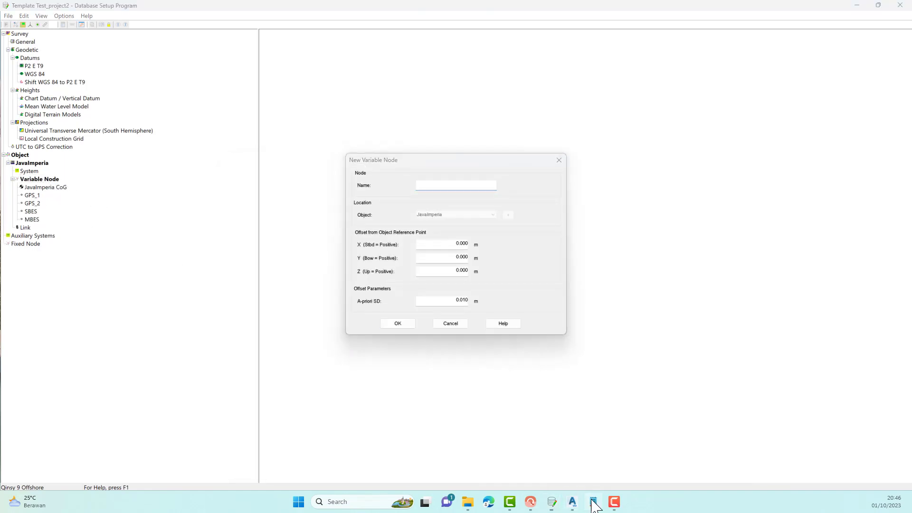
pyautogui.hotkey('alt', 'Tab')
pyautogui.moveTo(291, 240); pyautogui.dragTo(310, 240)
pyautogui.hotkey('alt', 'Tab')
pyautogui.moveTo(454, 244); pyautogui.dragTo(484, 244)
pyautogui.hotkey('alt', 'Tab')
pyautogui.moveTo(349, 240); pyautogui.dragTo(381, 241)
pyautogui.hotkey('alt', 'Tab')
pyautogui.moveTo(453, 257); pyautogui.dragTo(483, 257)
pyautogui.hotkey('ctrl', 'v')
pyautogui.click(456, 185)
pyautogui.write('US')
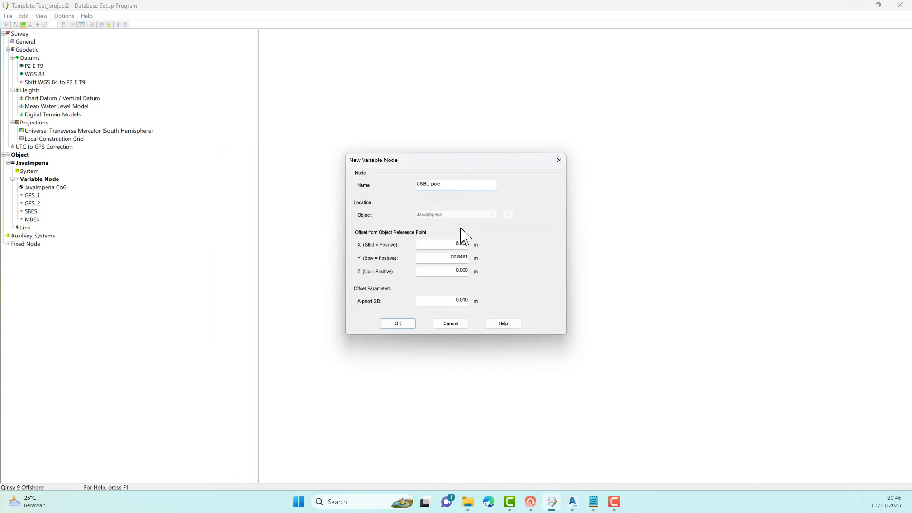
pyautogui.click(414, 326)
# - Add the Tow_Point_SBP node with X offset 0.0016 and Y offset -43.217
pyautogui.hotkey('alt', 'Tab')
pyautogui.moveTo(306, 249); pyautogui.dragTo(330, 250)
pyautogui.hotkey('alt', 'Tab')
pyautogui.moveTo(483, 244); pyautogui.dragTo(454, 244)
pyautogui.hotkey('ctrl', 'v')
pyautogui.hotkey('alt', 'Tab')
pyautogui.moveTo(364, 249); pyautogui.dragTo(392, 249)
# - Add the Tow_point_SSS node with X offset 4.2516 and Y offset -43.2335
pyautogui.hotkey('alt', 'Tab')
pyautogui.moveTo(454, 257); pyautogui.dragTo(469, 261)
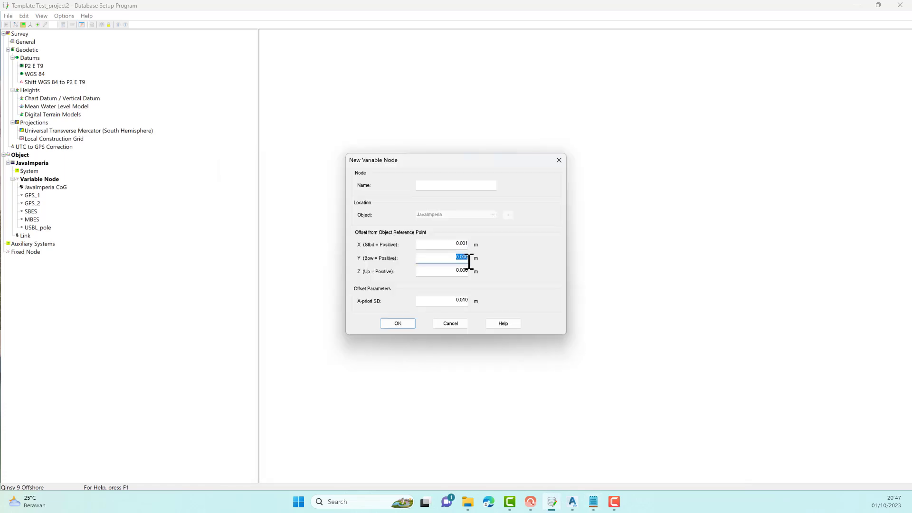
pyautogui.click(397, 324)
pyautogui.rightClick(40, 179)
pyautogui.click(57, 187)
pyautogui.hotkey('alt', 'Tab')
pyautogui.moveTo(306, 255); pyautogui.dragTo(332, 254)
pyautogui.hotkey('alt', 'Tab')
pyautogui.write('Tow_point_SSS')
pyautogui.moveTo(451, 244); pyautogui.dragTo(480, 247)
pyautogui.hotkey('ctrl', 'v')
pyautogui.press('Tab')
pyautogui.click(594, 502)
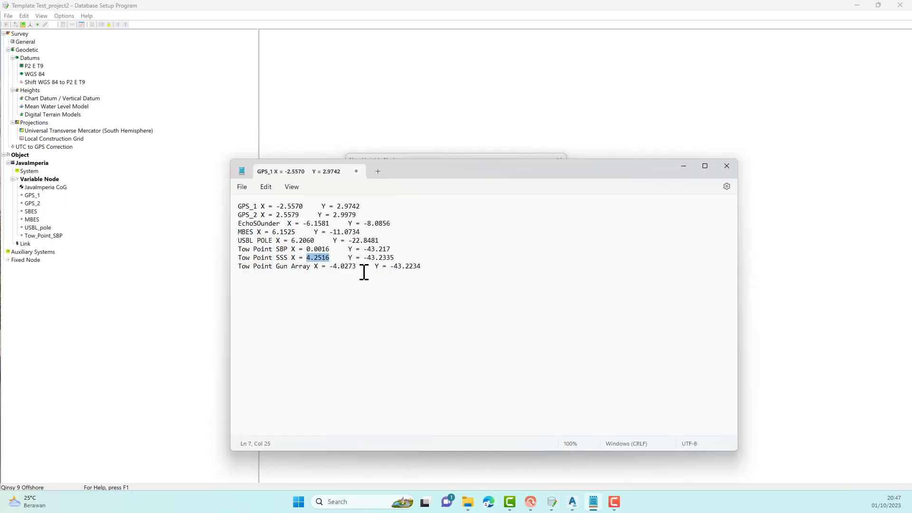
pyautogui.moveTo(364, 258); pyautogui.dragTo(398, 259)
pyautogui.hotkey('alt', 'Tab')
pyautogui.click(398, 324)
# - Add the Tow_Point_gun node with the Gun Array's X offset -4.0273
pyautogui.rightClick(39, 180)
pyautogui.click(57, 188)
pyautogui.write('Tow_Point_gun')
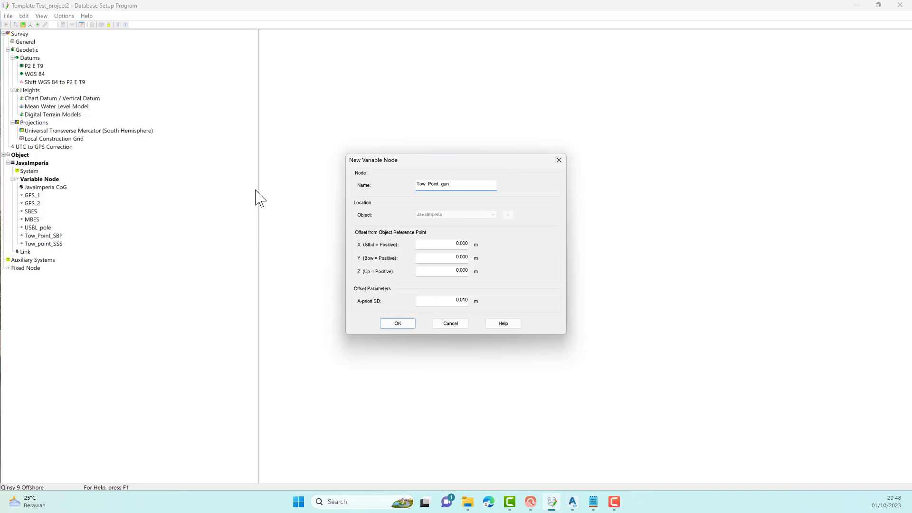
pyautogui.hotkey('alt', 'Tab')
pyautogui.moveTo(332, 266); pyautogui.dragTo(358, 266)
pyautogui.hotkey('ctrl', 'c')
pyautogui.hotkey('alt', 'Tab')
pyautogui.moveTo(438, 245); pyautogui.dragTo(469, 245)
pyautogui.hotkey('ctrl', 'v')
pyautogui.hotkey('alt', 'Tab')
pyautogui.hotkey('alt', 'Tab')
pyautogui.press('Return')
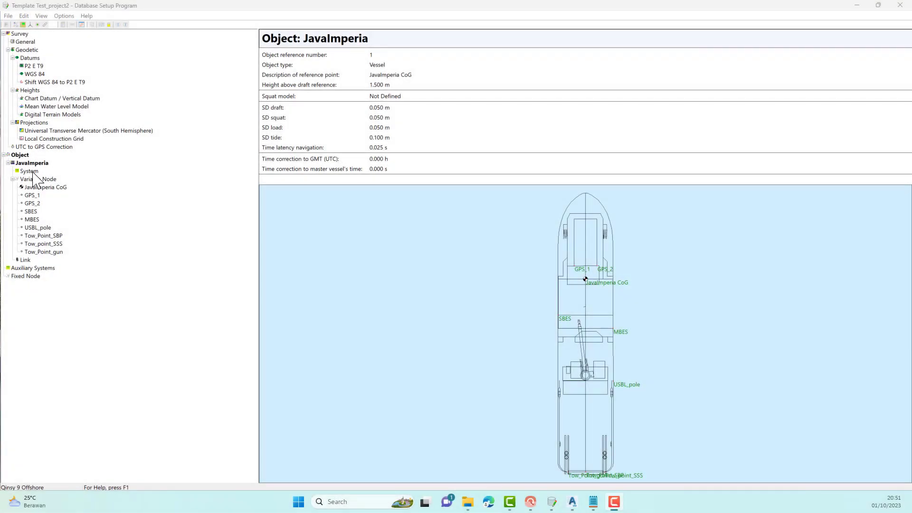
# - Create a Position Navigation System using the Position Simulator driver
pyautogui.click(32, 172)
pyautogui.rightClick(34, 174)
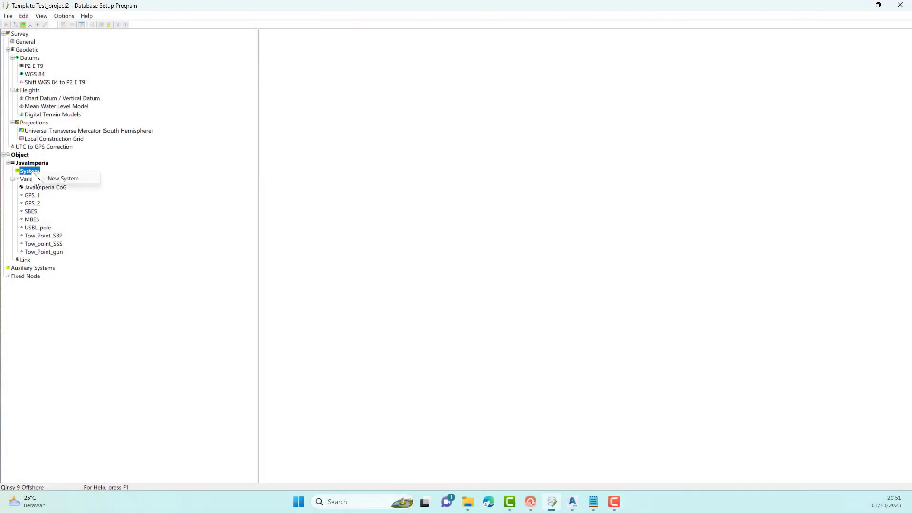
pyautogui.press('Down')
pyautogui.press('Return')
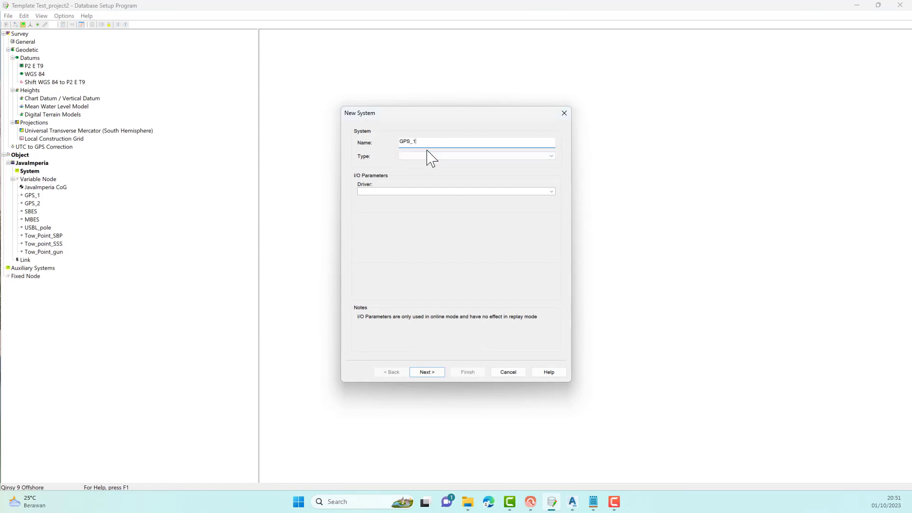
pyautogui.click(552, 157)
pyautogui.click(544, 164)
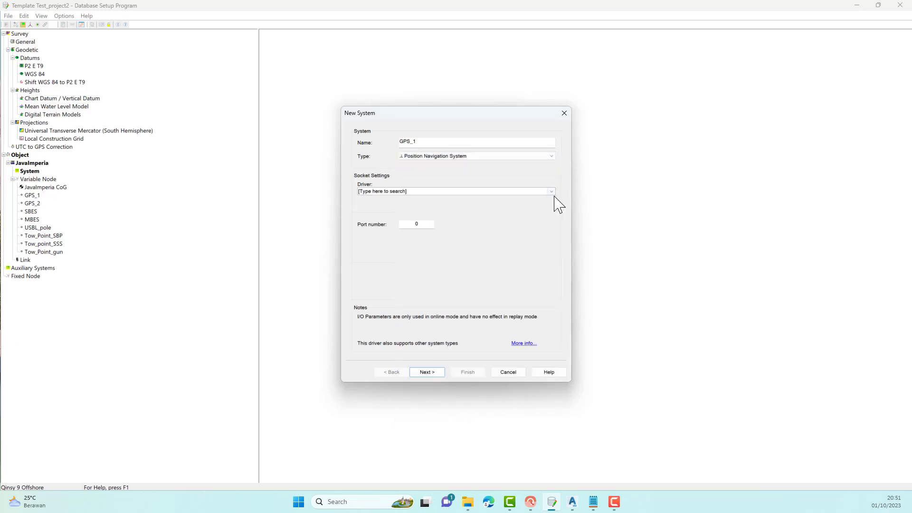
pyautogui.click(551, 191)
pyautogui.click(538, 198)
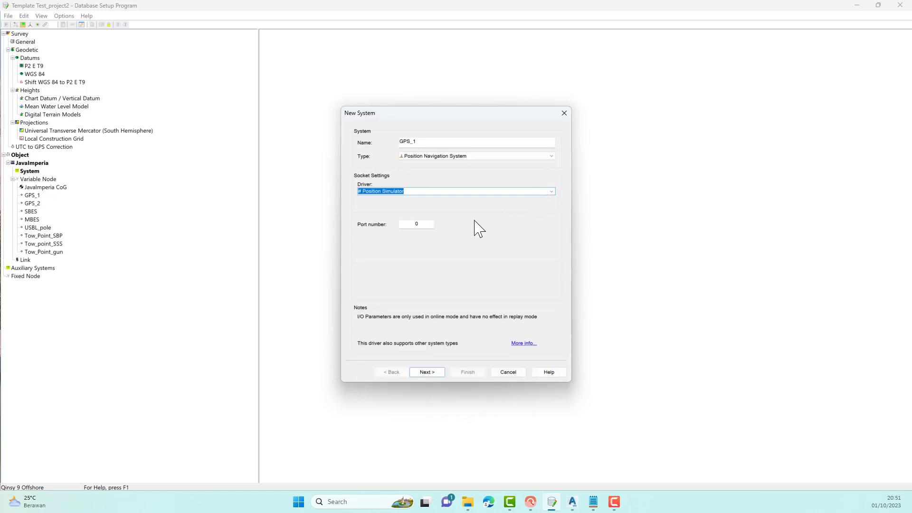
pyautogui.click(440, 373)
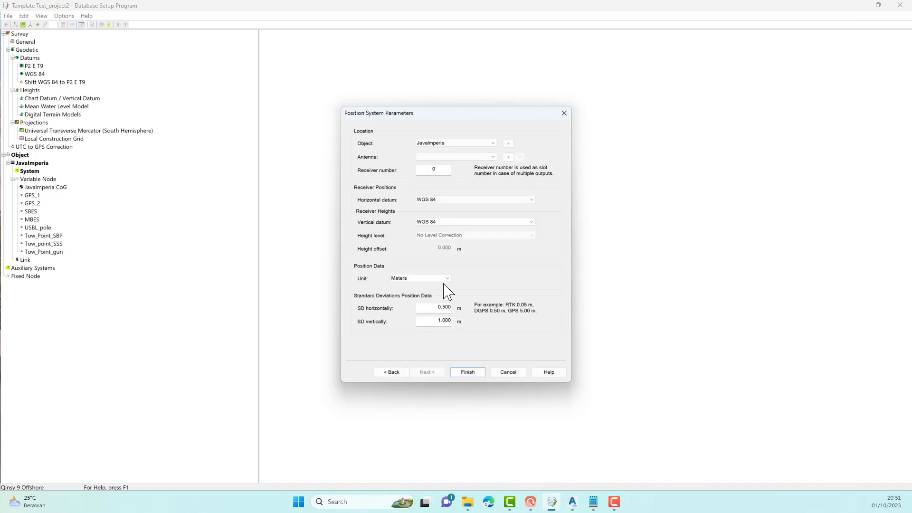
# - Assign GPS_1 as antenna, keep WGS 84 horizontal and vertical datums, and finish GPS_1
pyautogui.click(493, 157)
pyautogui.click(477, 168)
pyautogui.click(533, 201)
pyautogui.click(534, 202)
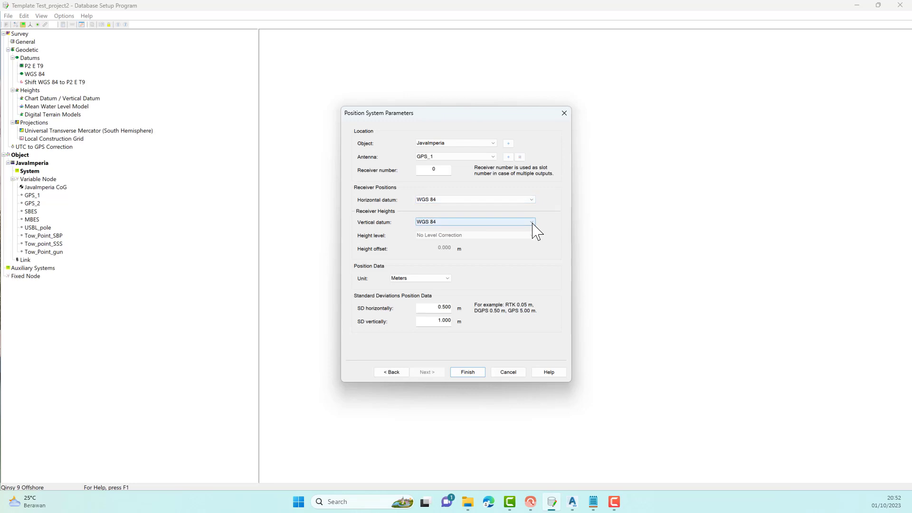
pyautogui.click(533, 223)
pyautogui.click(533, 224)
pyautogui.click(458, 375)
pyautogui.click(494, 300)
# - Add the Gyro system as a gyro compass with the heading simulator driver
pyautogui.rightClick(45, 172)
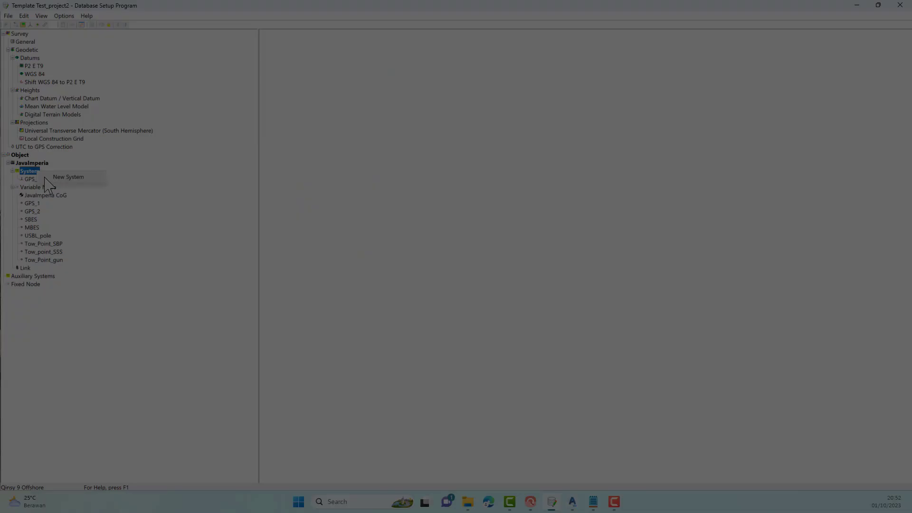
pyautogui.click(52, 176)
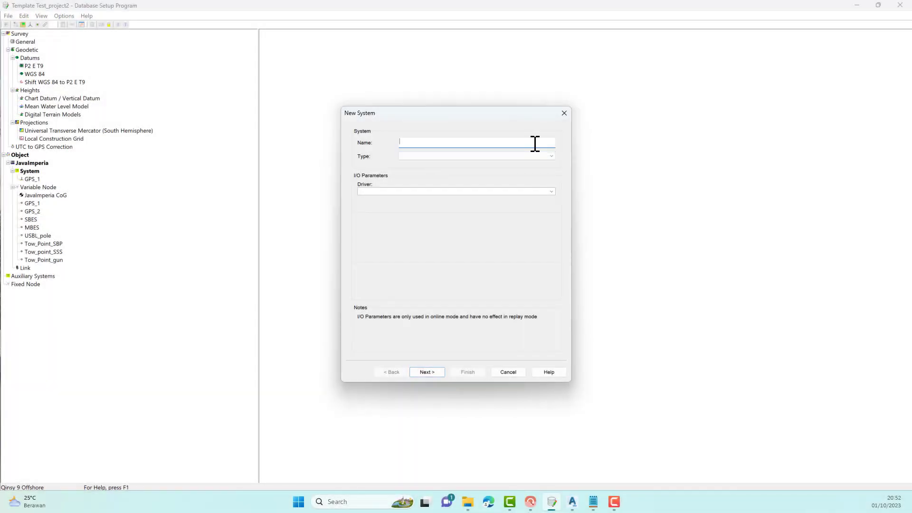
pyautogui.click(550, 156)
pyautogui.click(545, 170)
pyautogui.click(551, 192)
pyautogui.click(517, 218)
pyautogui.click(427, 372)
pyautogui.click(468, 372)
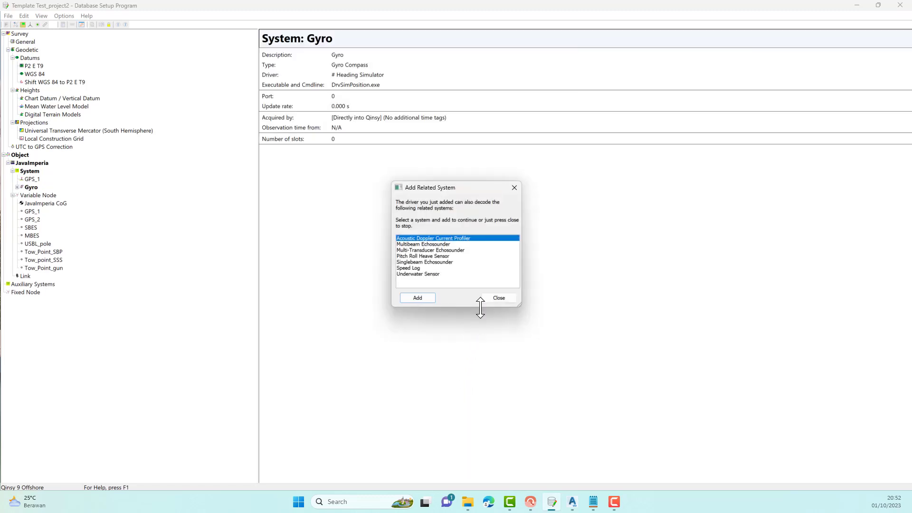
pyautogui.click(498, 298)
# - Start a new Singlebeam Echosounder system and choose its driver
pyautogui.rightClick(39, 172)
pyautogui.click(55, 177)
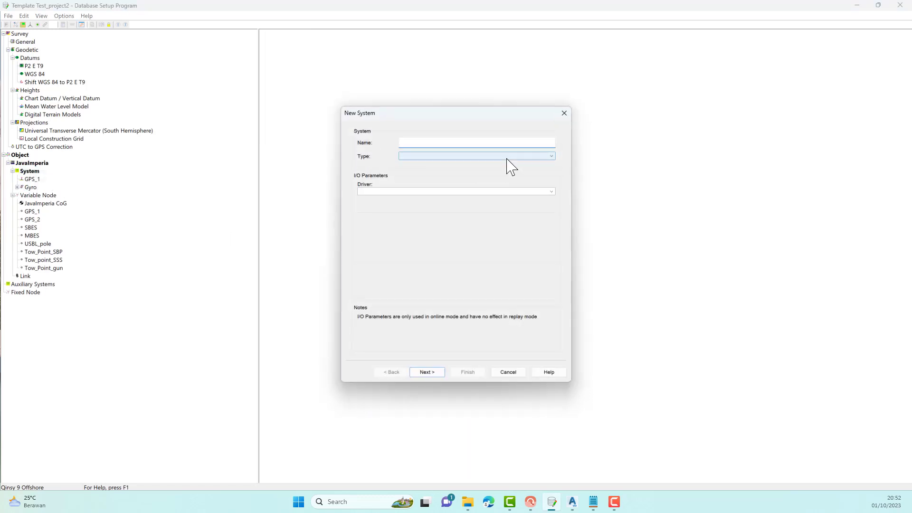
pyautogui.click(550, 156)
pyautogui.click(472, 380)
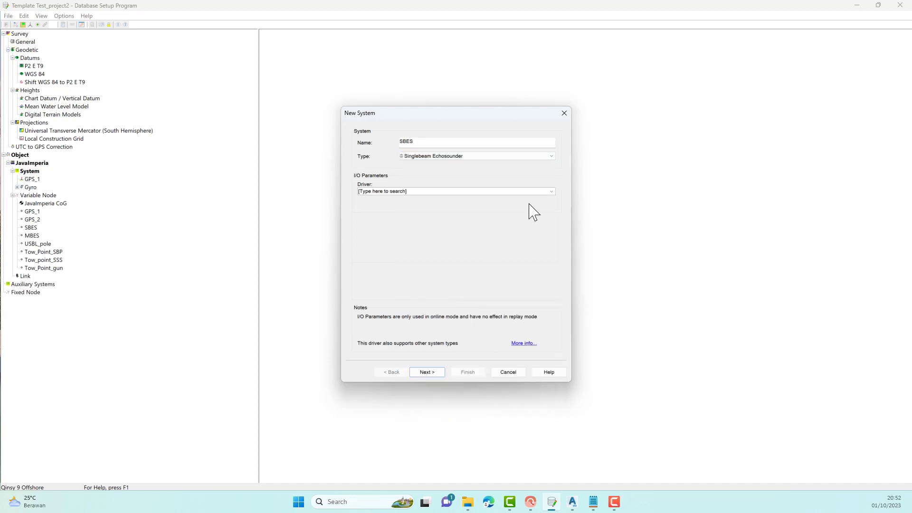
pyautogui.click(551, 191)
pyautogui.click(533, 211)
pyautogui.press('Return')
# - Set SBES as the transducer node and finish the SBES system
pyautogui.click(518, 175)
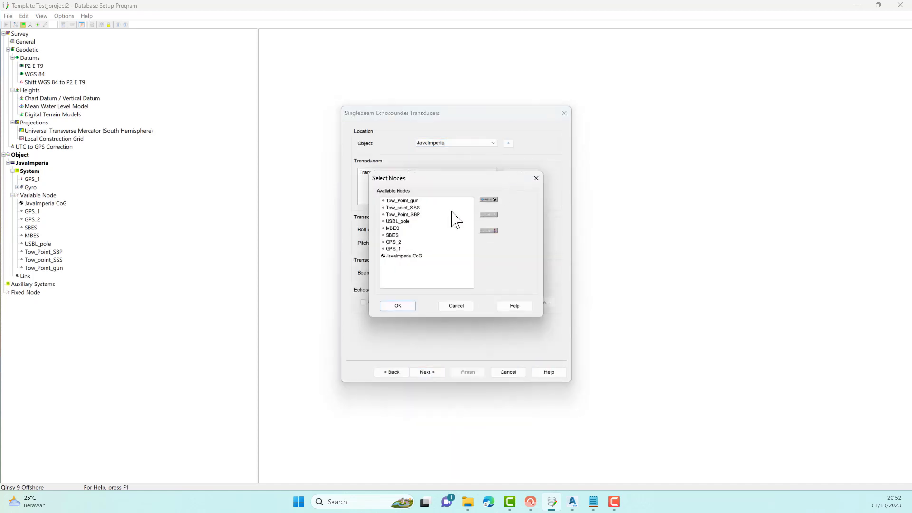
pyautogui.click(394, 235)
pyautogui.click(398, 306)
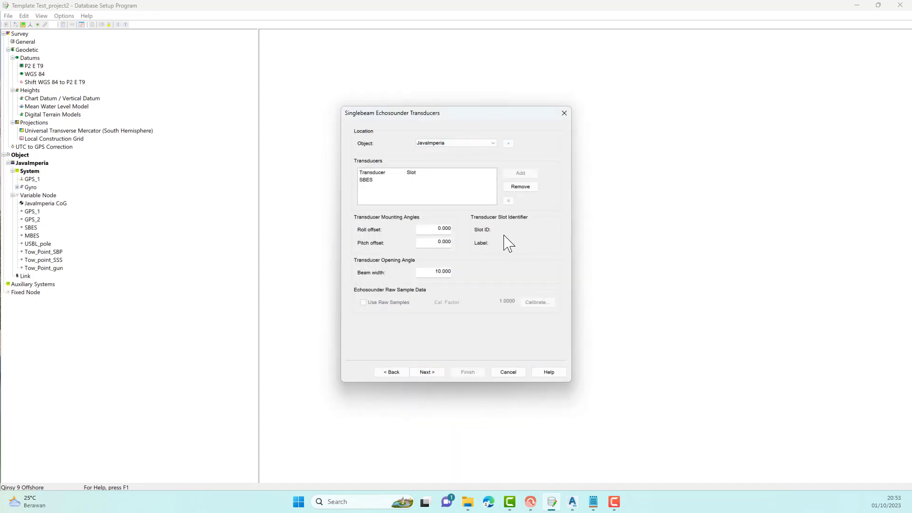
pyautogui.click(438, 372)
pyautogui.click(431, 373)
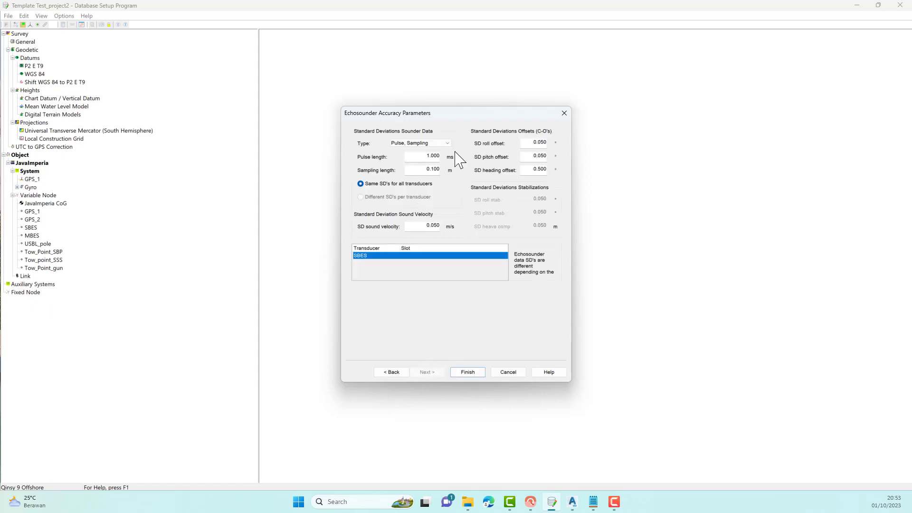
pyautogui.click(468, 372)
pyautogui.click(485, 298)
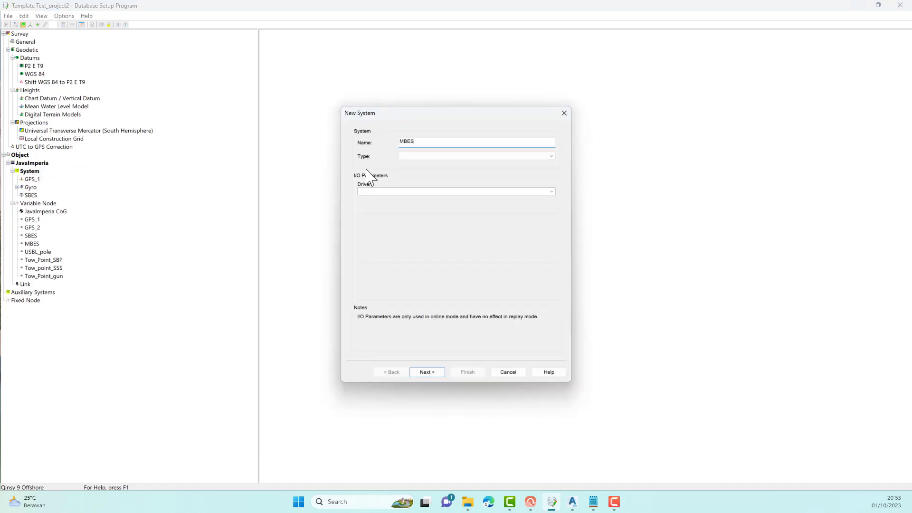
# - Add the MBES Multibeam Echosounder system with a driver and Water Column Usage enabled
pyautogui.write('MBES')
pyautogui.click(532, 156)
pyautogui.click(530, 199)
pyautogui.click(527, 191)
pyautogui.click(503, 196)
pyautogui.click(427, 372)
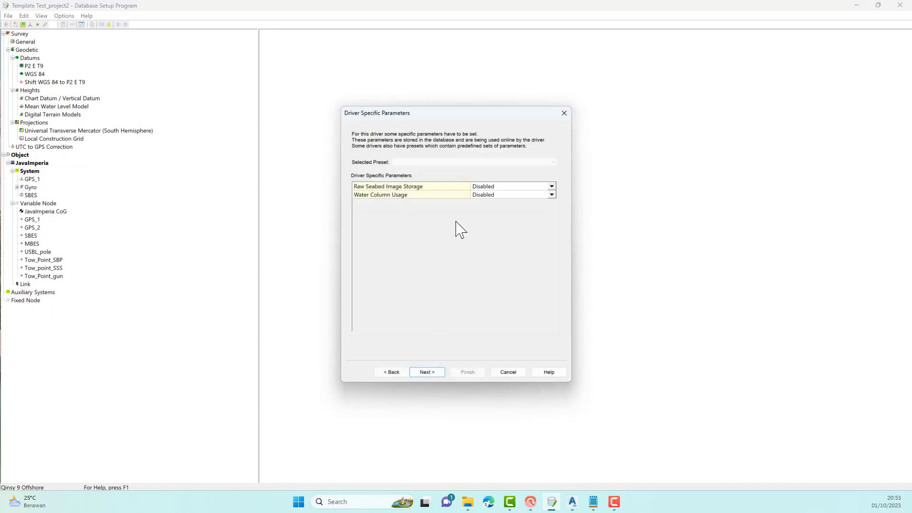
pyautogui.click(552, 194)
pyautogui.click(544, 211)
pyautogui.click(427, 372)
pyautogui.click(427, 372)
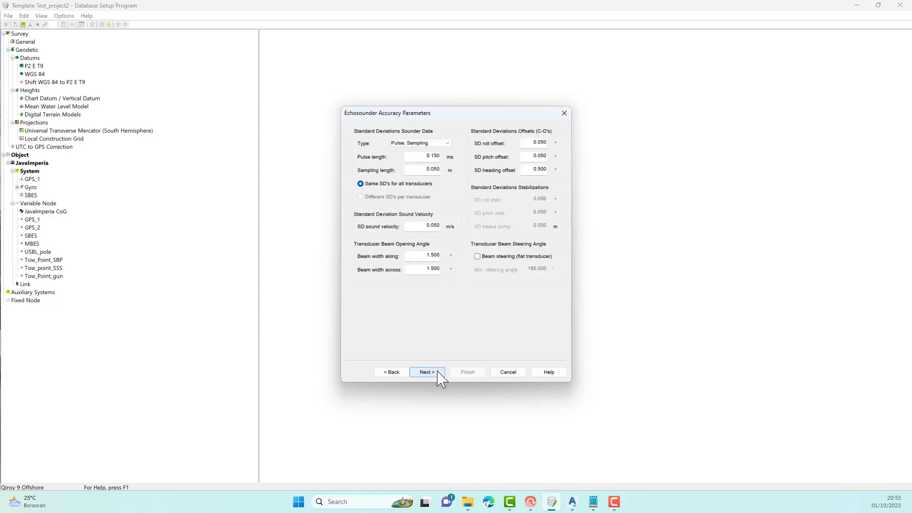
pyautogui.click(466, 371)
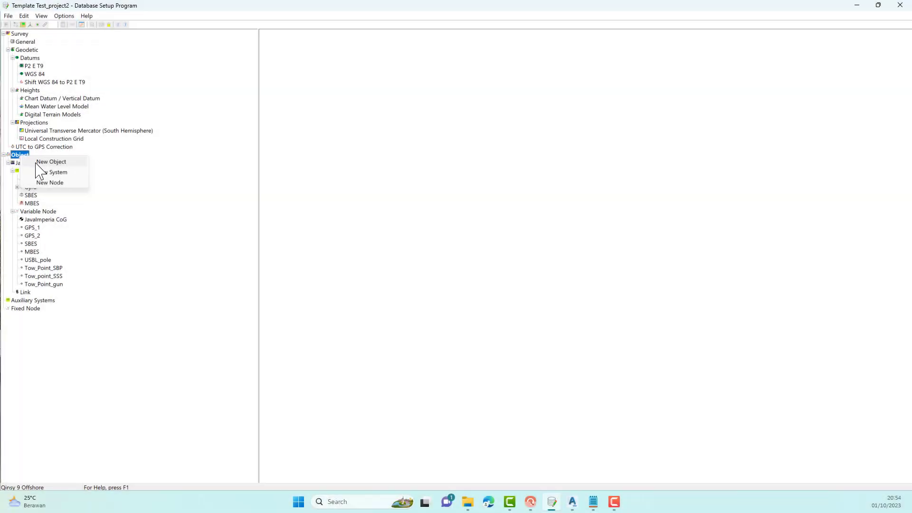
# - Create a Towed Fish object named SSS with a generated 2 x 0.5 m outline
pyautogui.click(43, 161)
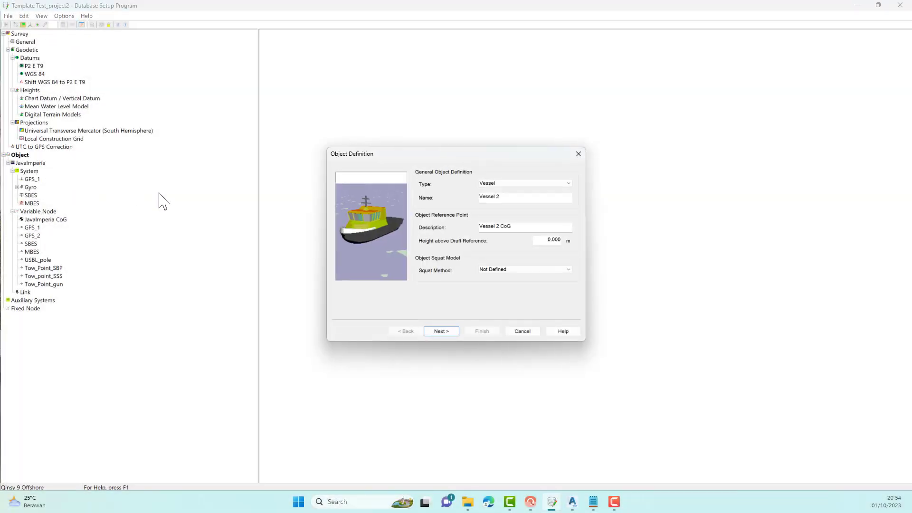
pyautogui.click(565, 185)
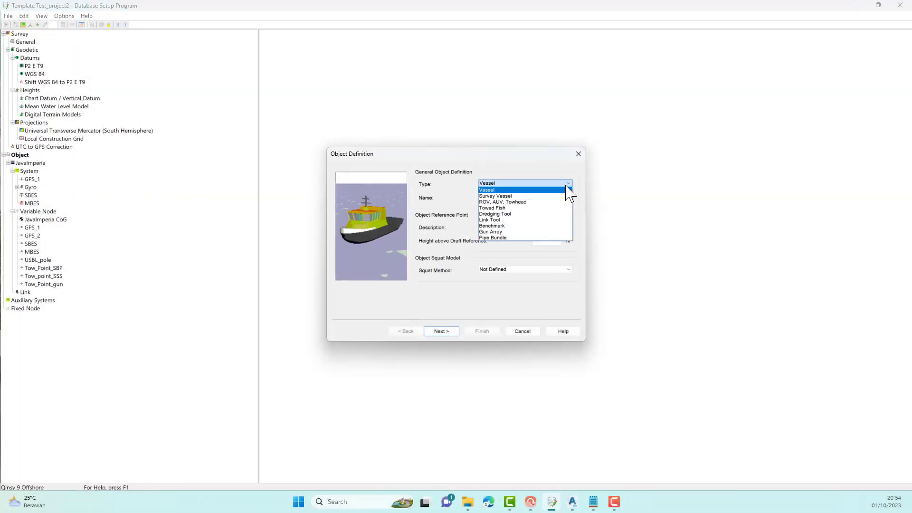
pyautogui.click(529, 209)
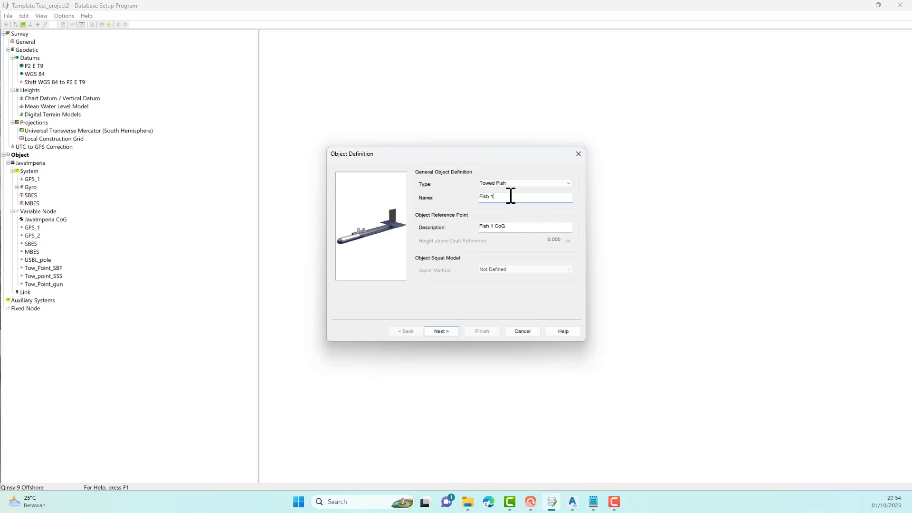
pyautogui.moveTo(510, 196); pyautogui.dragTo(456, 196)
pyautogui.click(449, 334)
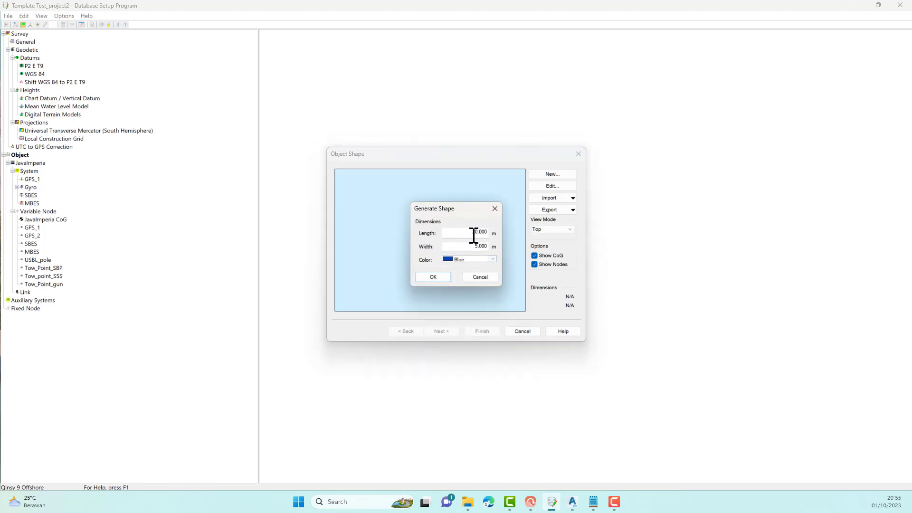
pyautogui.moveTo(474, 234); pyautogui.dragTo(492, 234)
pyautogui.moveTo(477, 247); pyautogui.dragTo(489, 247)
pyautogui.click(440, 279)
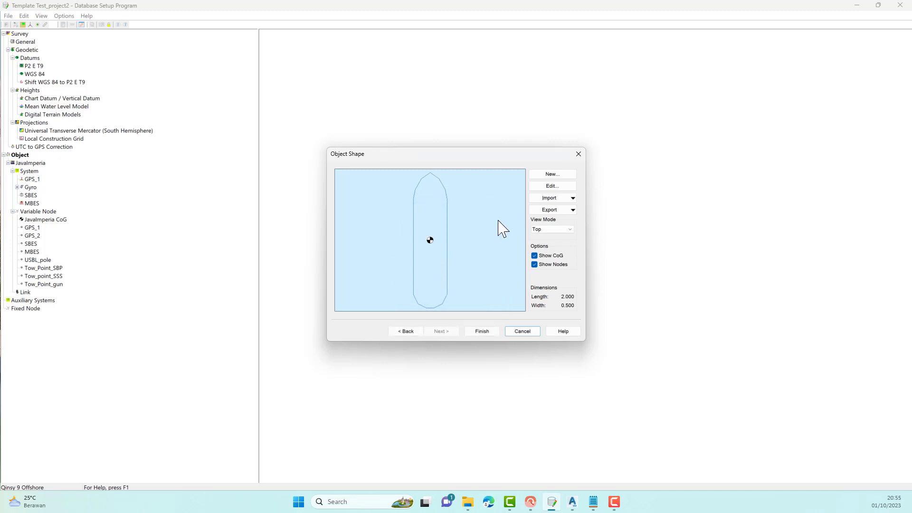
pyautogui.click(488, 332)
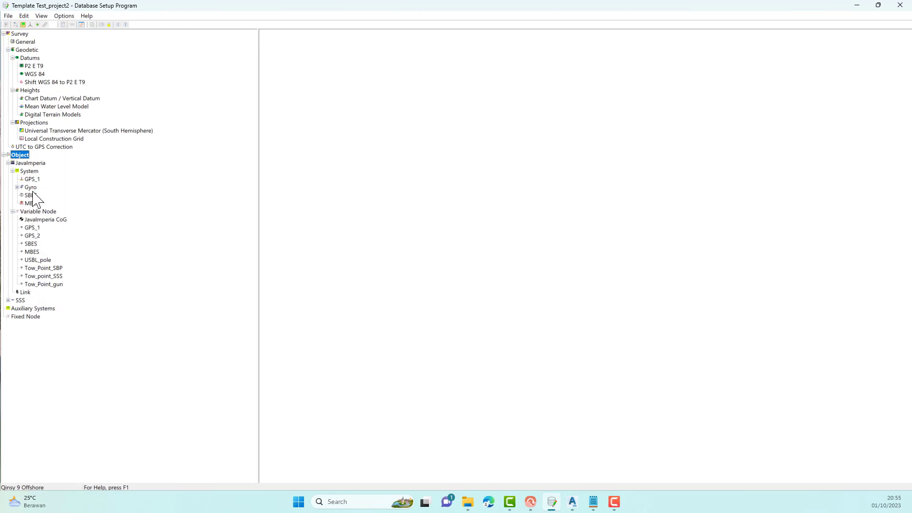
# - Add a USBL System using the Manual USBL driver, with USBL_pole as transducer node
pyautogui.click(34, 172)
pyautogui.rightClick(34, 173)
pyautogui.click(56, 179)
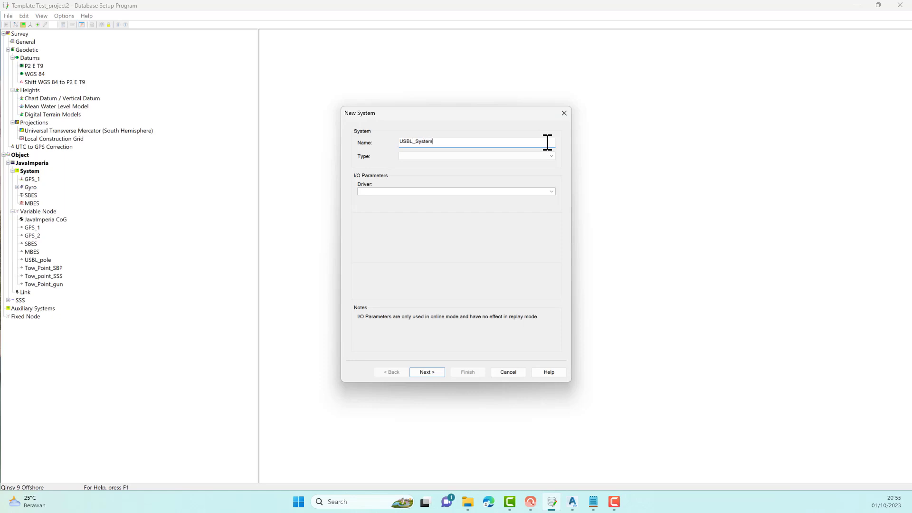
pyautogui.click(551, 156)
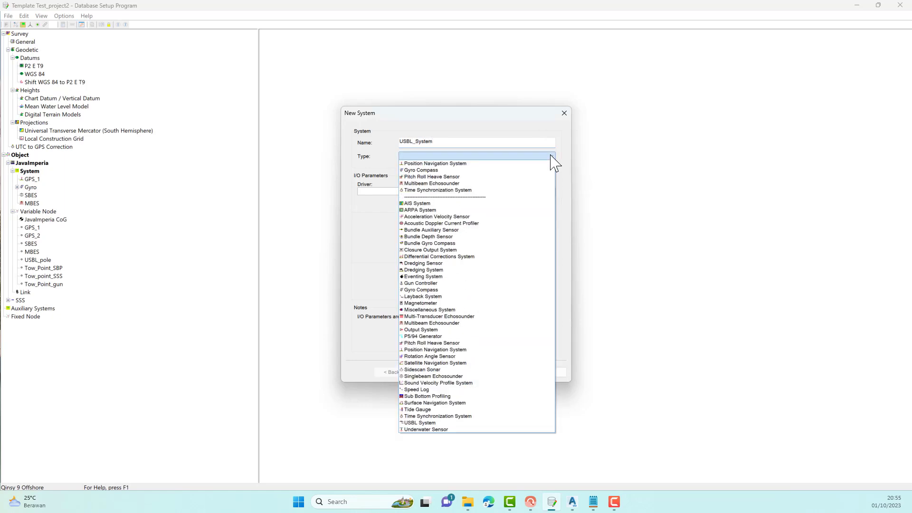
pyautogui.click(452, 423)
pyautogui.click(551, 192)
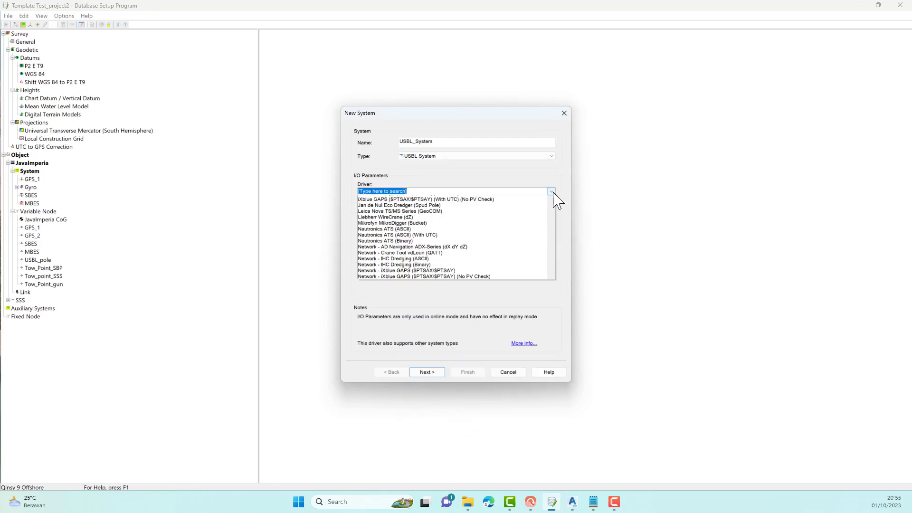
pyautogui.click(526, 212)
pyautogui.click(433, 374)
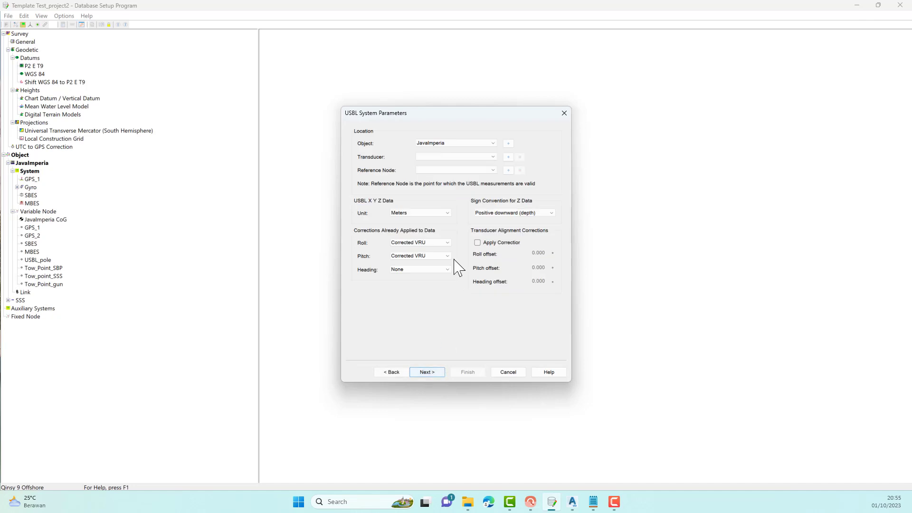
pyautogui.click(497, 157)
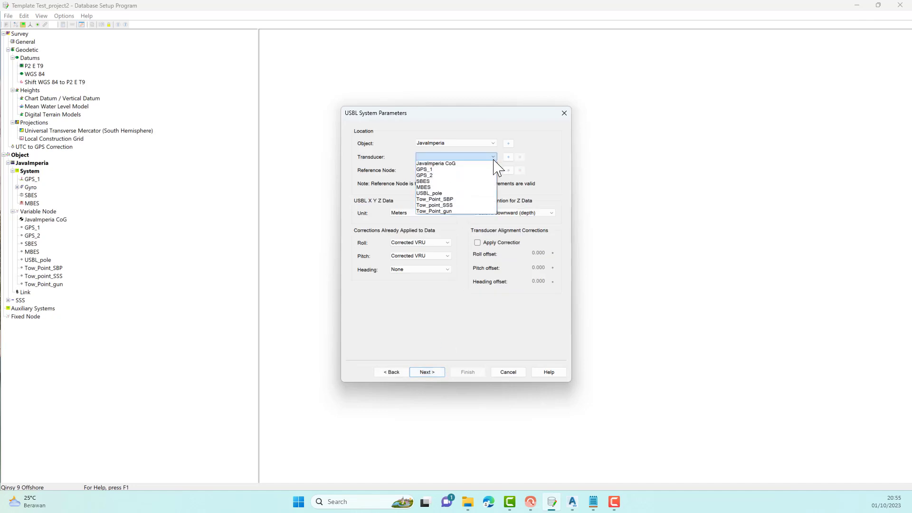
pyautogui.click(479, 193)
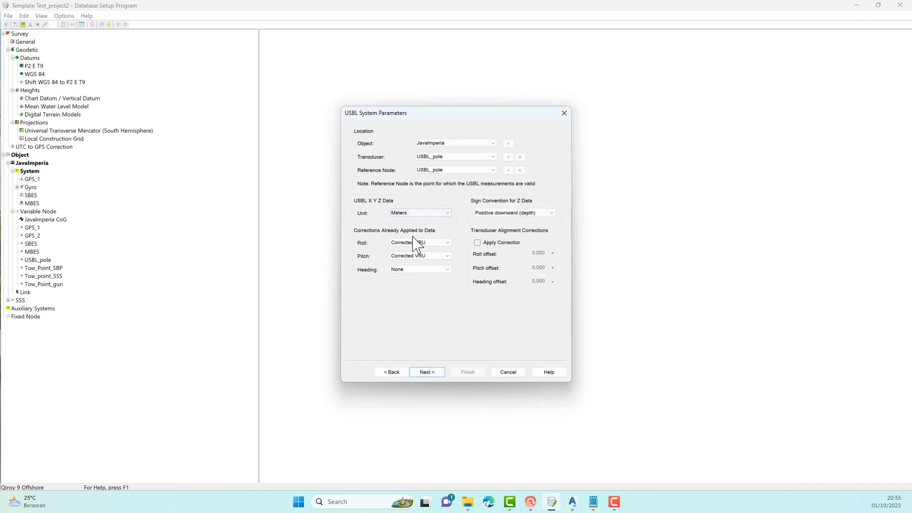
pyautogui.click(427, 373)
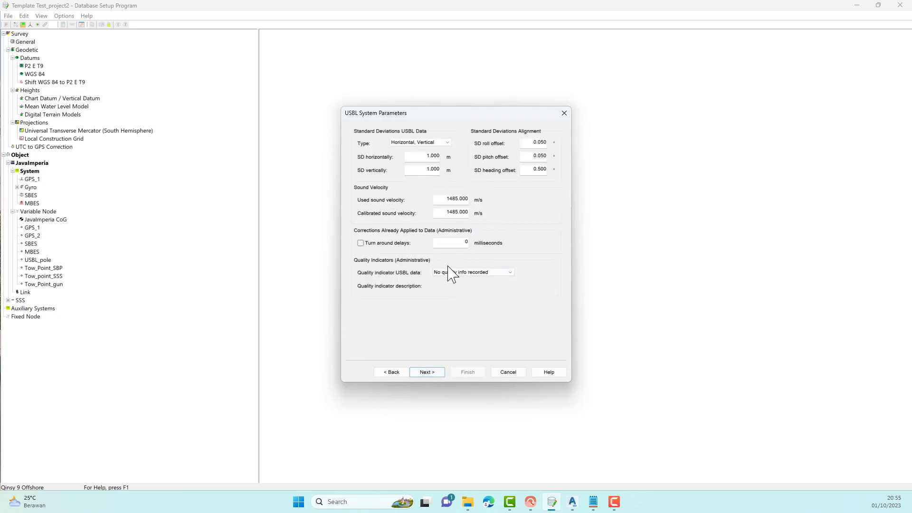
# - Add SSS CoG as the USBL target, confirm its slot and finish the wizard
pyautogui.click(427, 373)
pyautogui.click(523, 146)
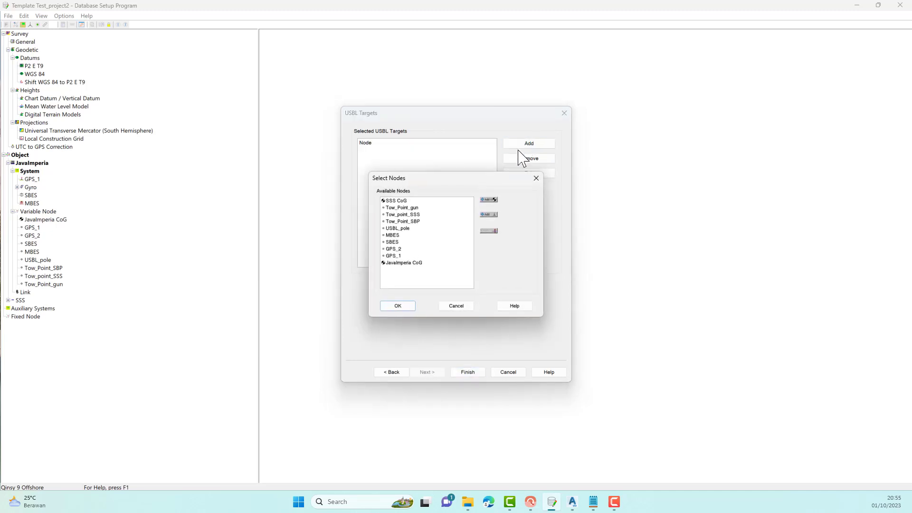
pyautogui.click(401, 201)
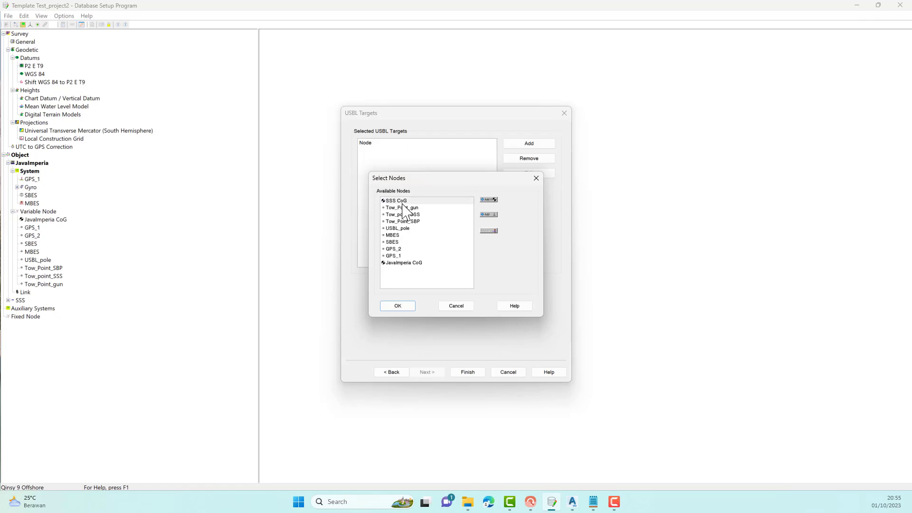
pyautogui.click(408, 309)
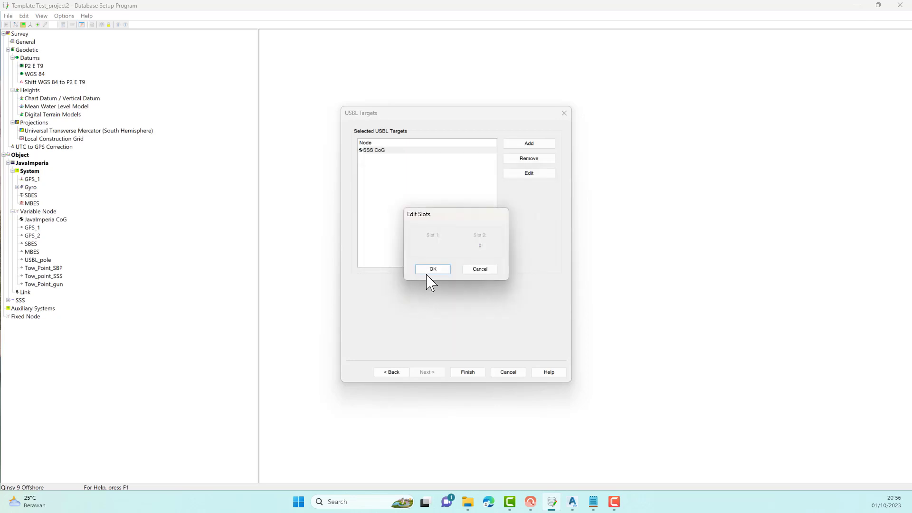
pyautogui.click(431, 269)
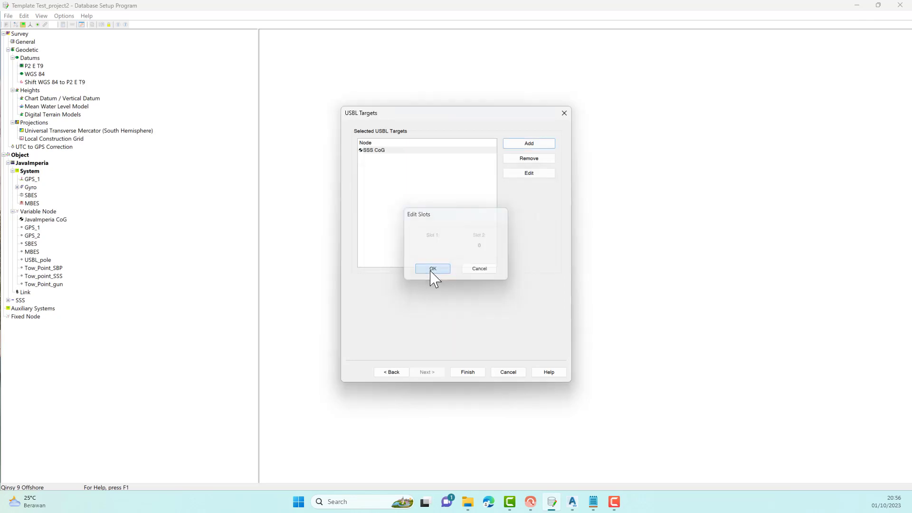
pyautogui.click(463, 373)
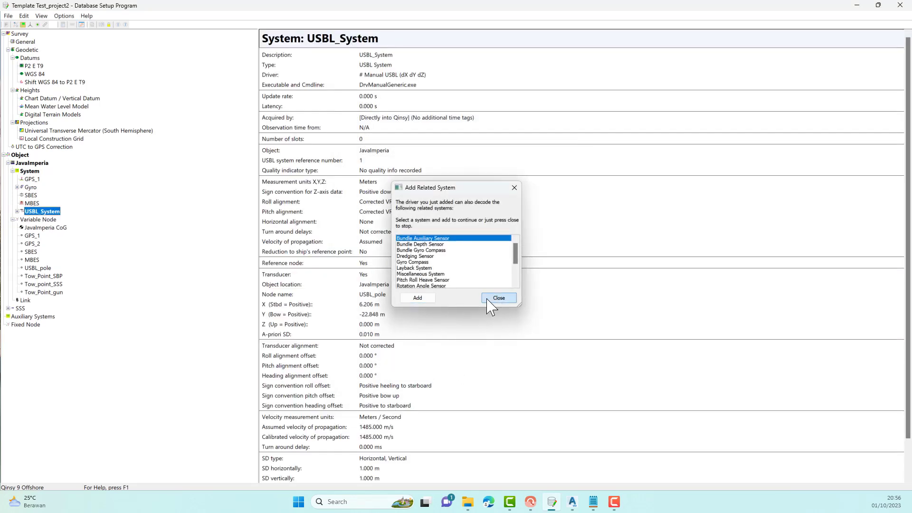
pyautogui.click(494, 298)
# - Expand USBL_System in the tree and check its SSS CoG target properties
pyautogui.click(17, 212)
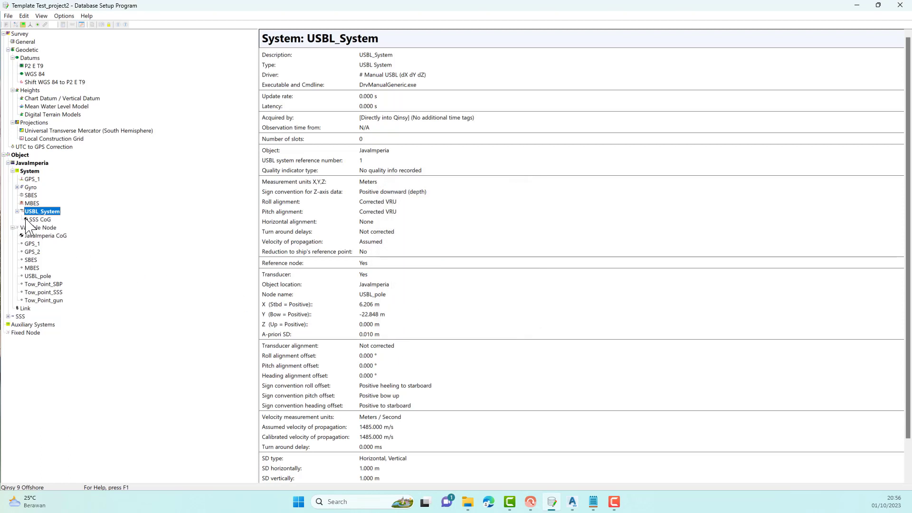
pyautogui.click(31, 219)
pyautogui.click(48, 212)
pyautogui.hotkey('alt', 'Tab')
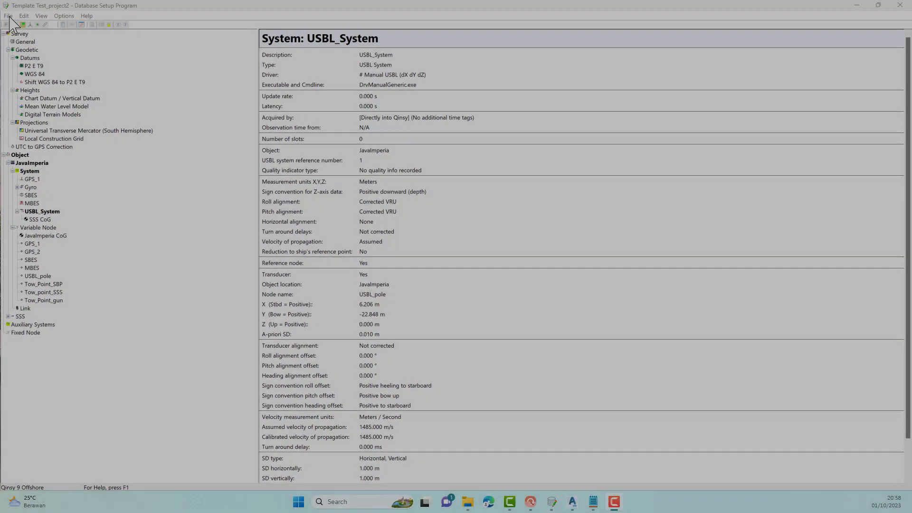
# - Save the vessel database and exit the database setup program
pyautogui.click(8, 16)
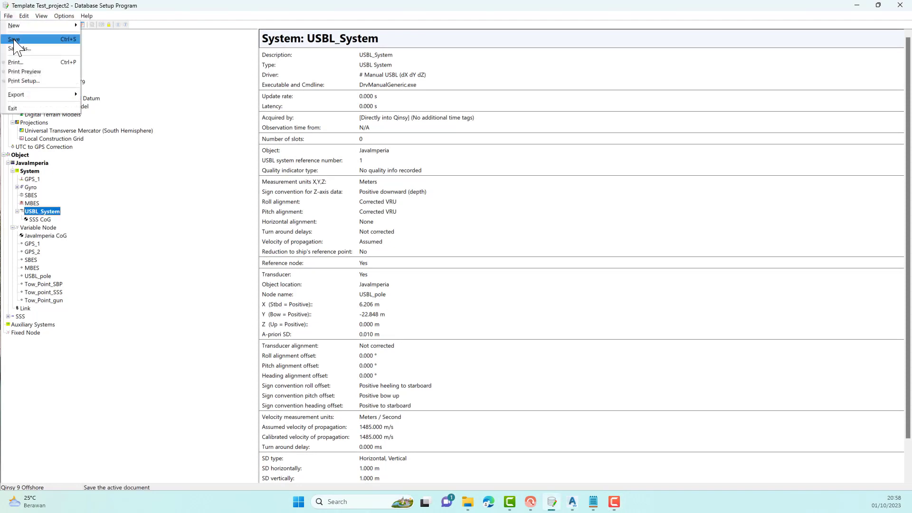
pyautogui.click(14, 40)
pyautogui.click(8, 16)
pyautogui.click(13, 108)
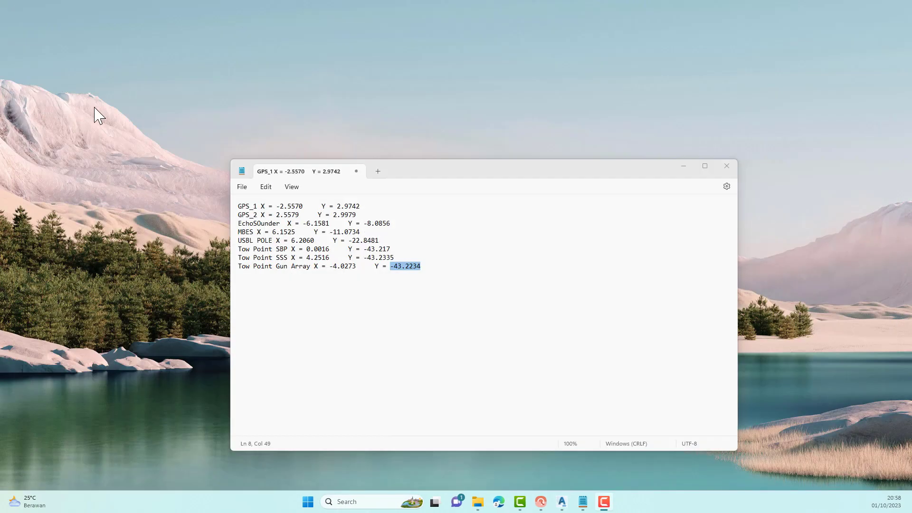
# - Close the offsets notes in Notepad and launch Line Planning from the Qinsy Console
pyautogui.click(726, 169)
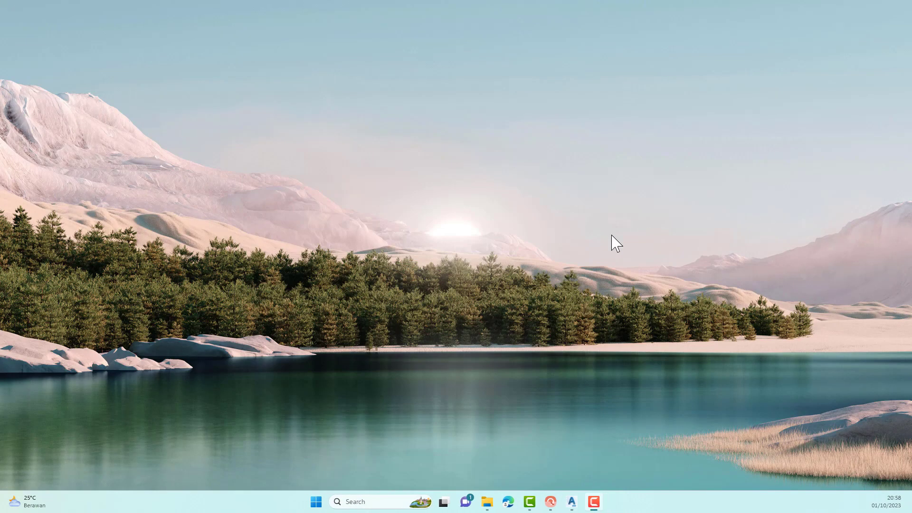
pyautogui.click(551, 502)
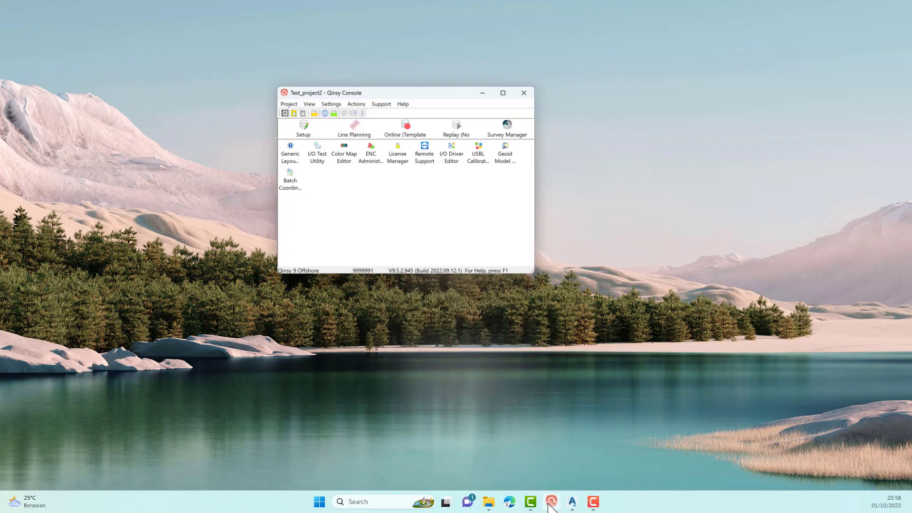
pyautogui.click(352, 121)
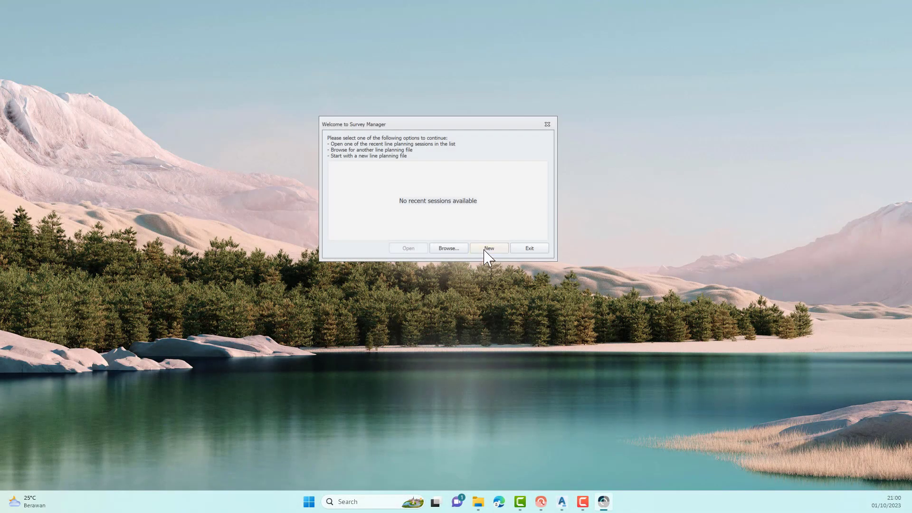
# - Create a new line file Test_project2 and expand it to reveal its SURVEYLINES layer
pyautogui.click(488, 249)
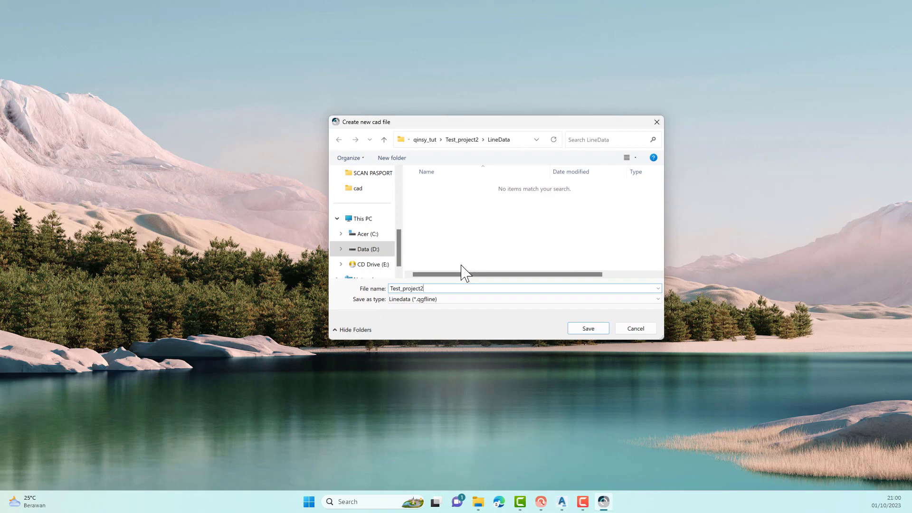
pyautogui.click(587, 329)
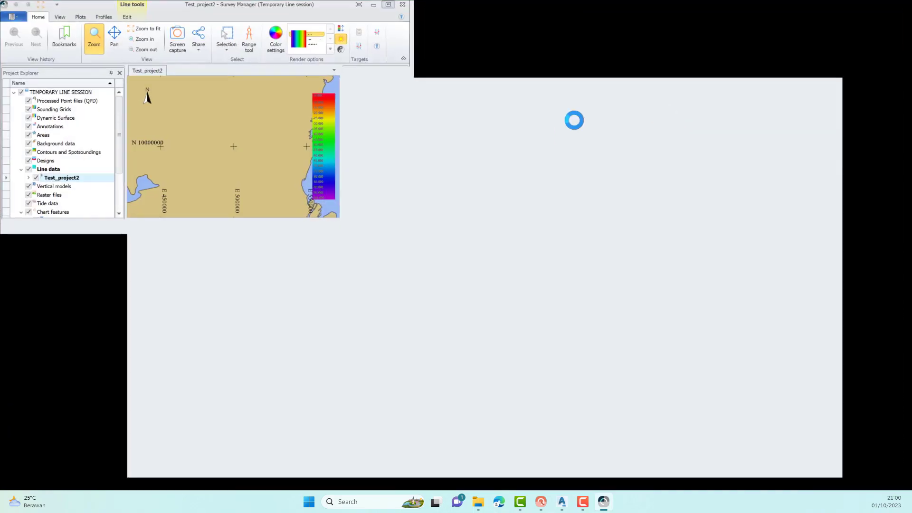
pyautogui.scroll(-2, 506, 252)
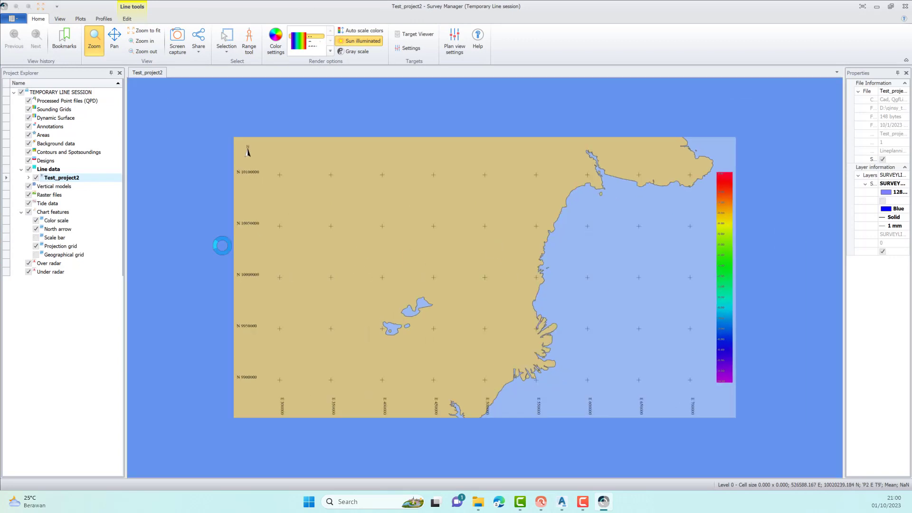
pyautogui.click(29, 177)
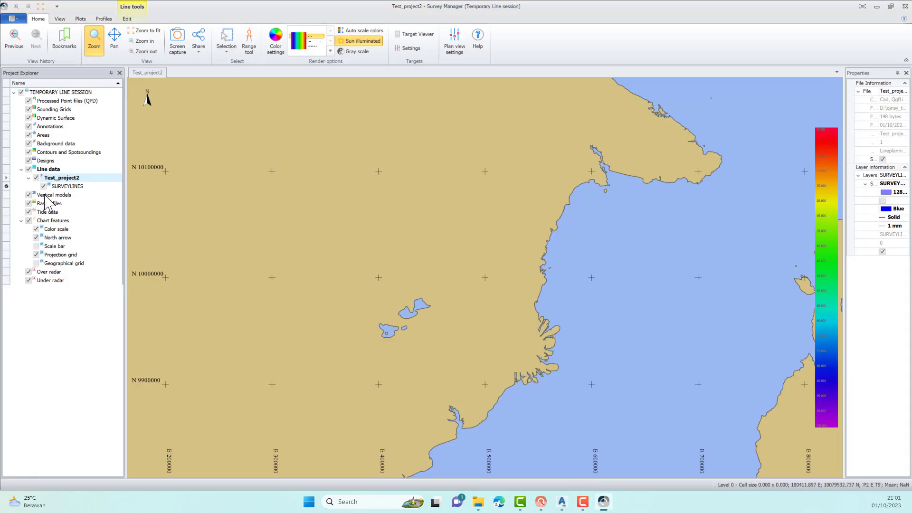
# - Start an AutoCAD DXF import and select ax7.dxf from the cad folder
pyautogui.click(127, 19)
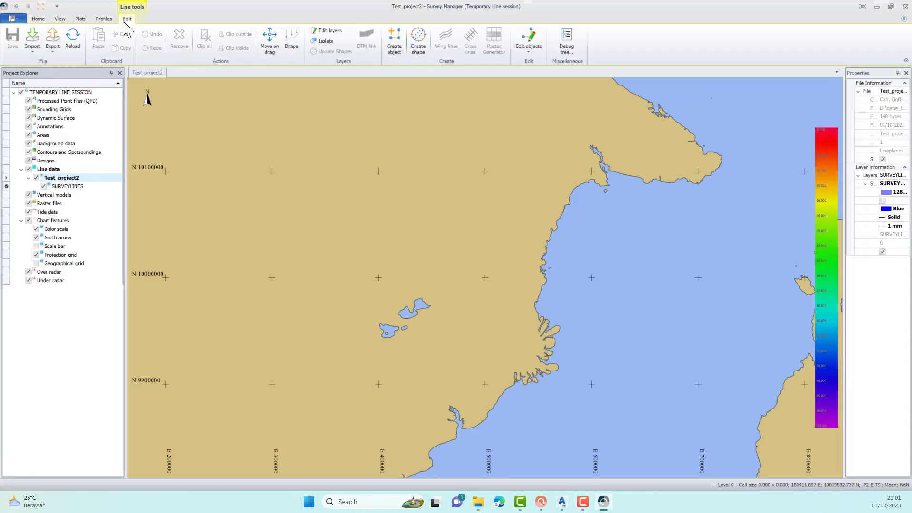
pyautogui.click(33, 43)
pyautogui.click(60, 96)
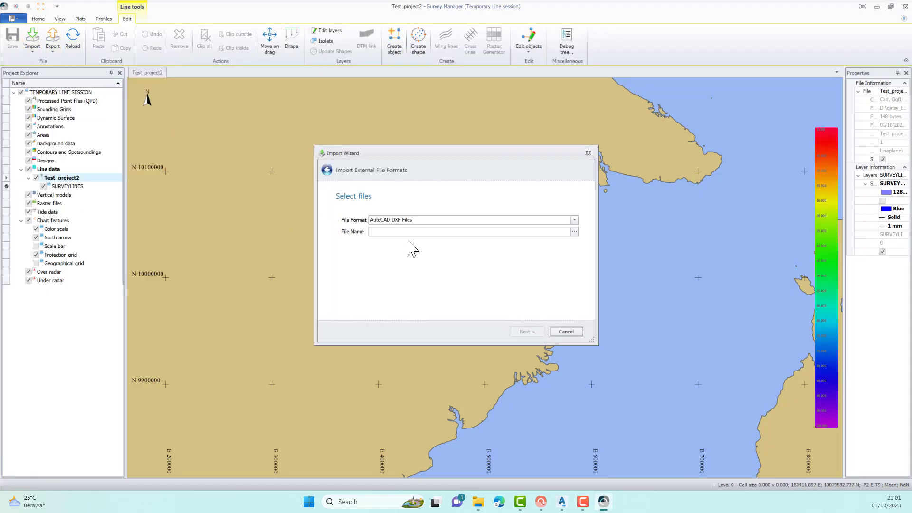
pyautogui.click(574, 232)
pyautogui.click(418, 184)
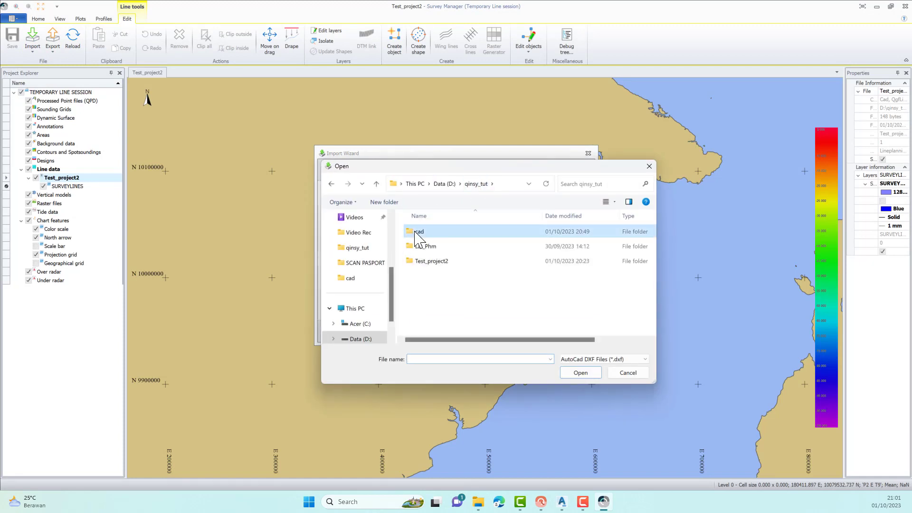
pyautogui.doubleClick(418, 231)
pyautogui.click(580, 373)
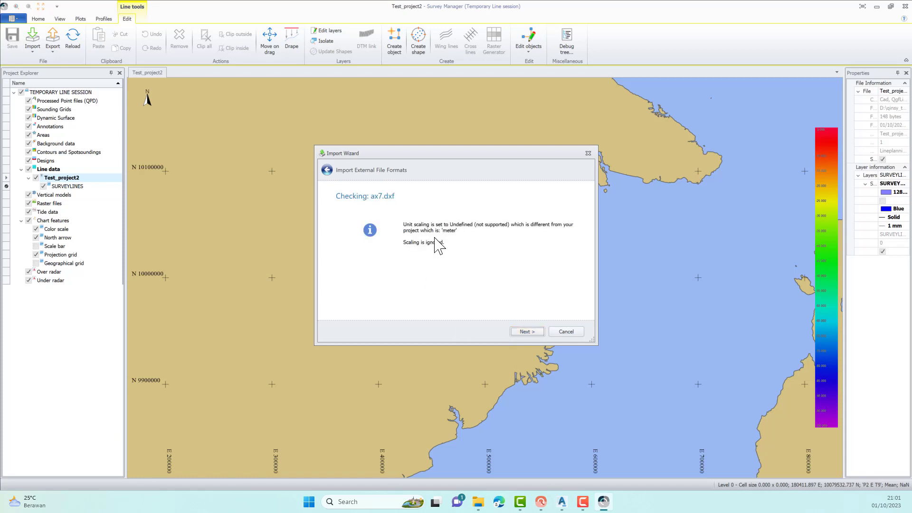
# - Import ax7.dxf excluding layers 0, DEFPOINTS and ORETAN, and finish the import
pyautogui.click(526, 332)
pyautogui.click(527, 332)
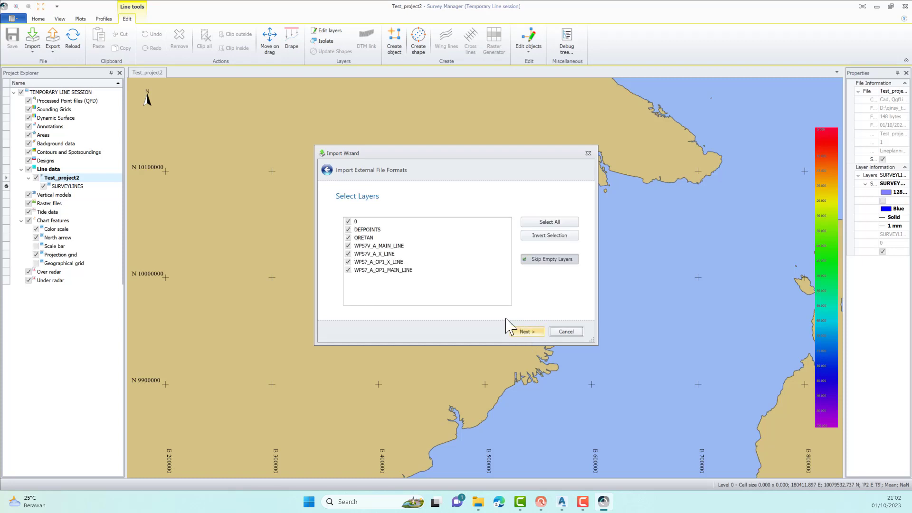
pyautogui.click(349, 238)
pyautogui.click(348, 229)
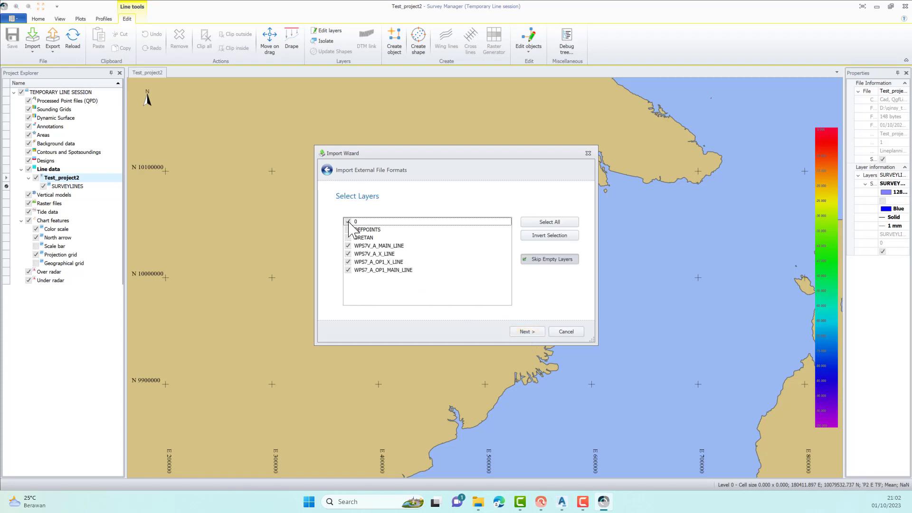
pyautogui.click(528, 333)
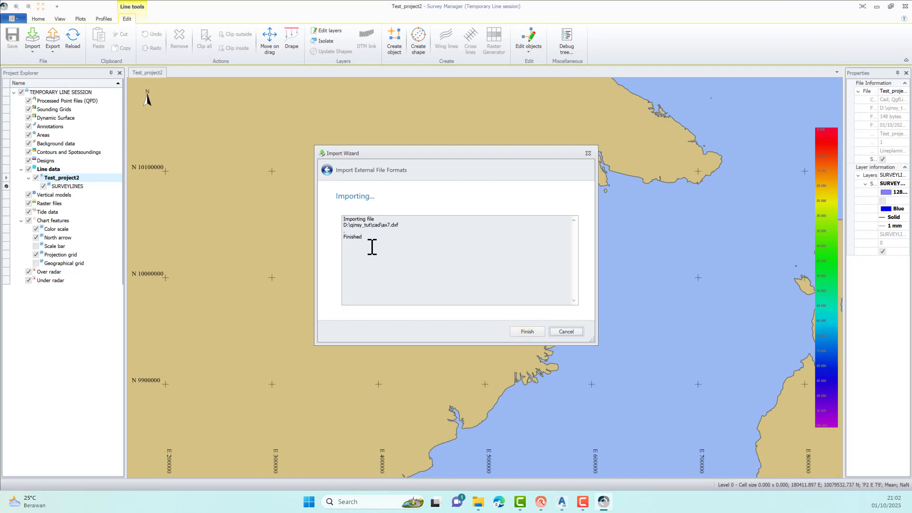
pyautogui.click(521, 332)
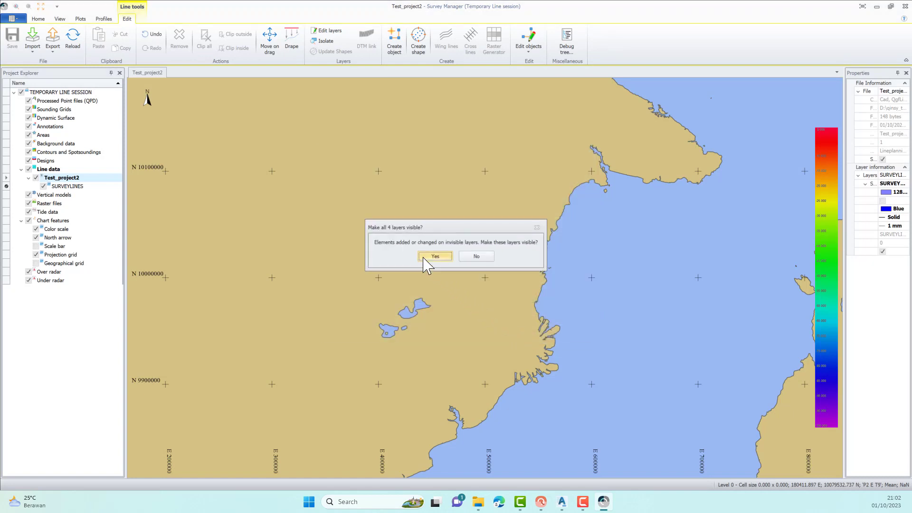
# - Make the four WPS7 layers visible, zoom onto the survey lines and select the central line
pyautogui.click(424, 258)
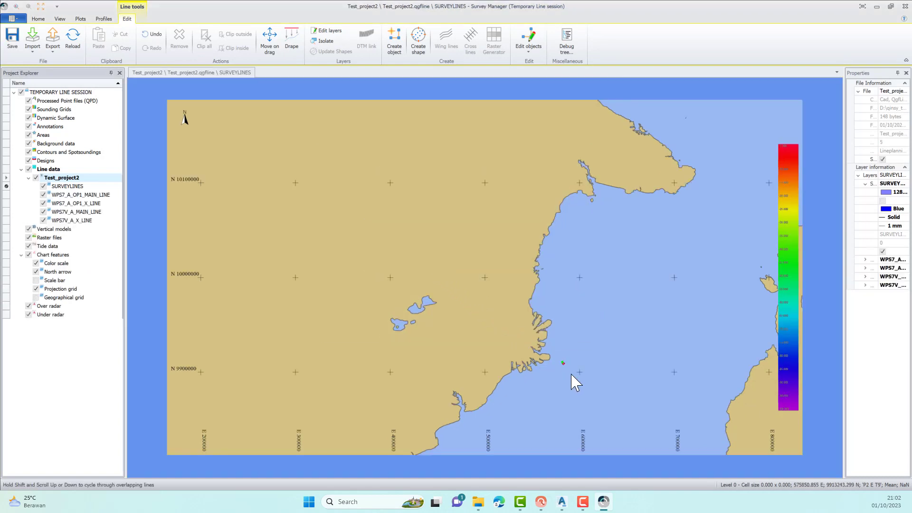
pyautogui.scroll(3, 589, 386)
pyautogui.scroll(3, 618, 428)
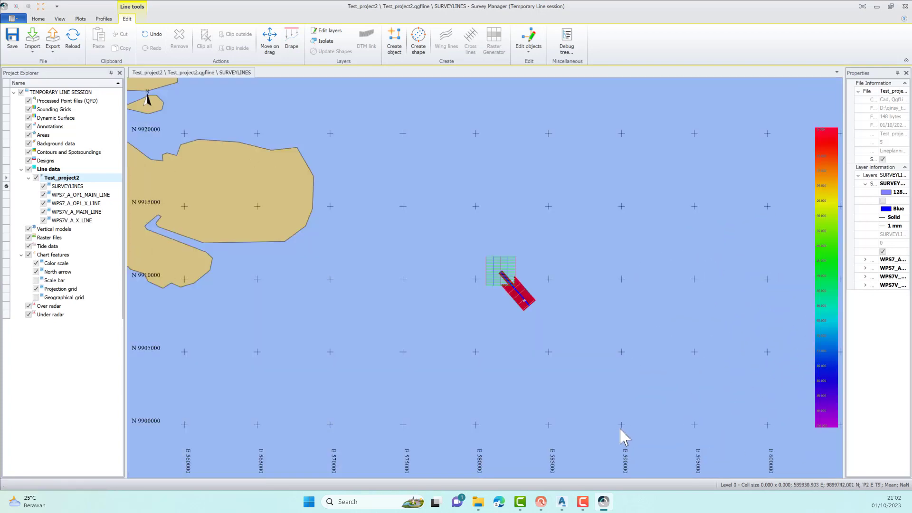
pyautogui.moveTo(466, 244); pyautogui.dragTo(561, 333)
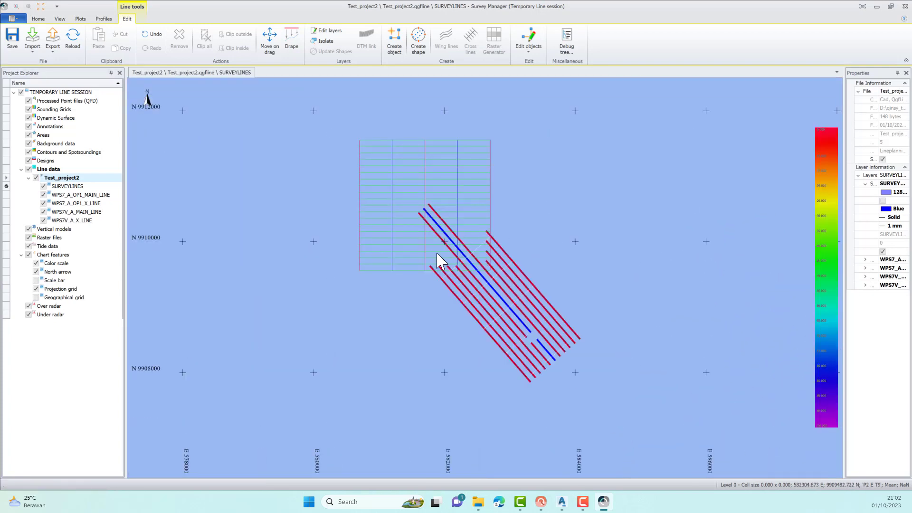
pyautogui.click(481, 280)
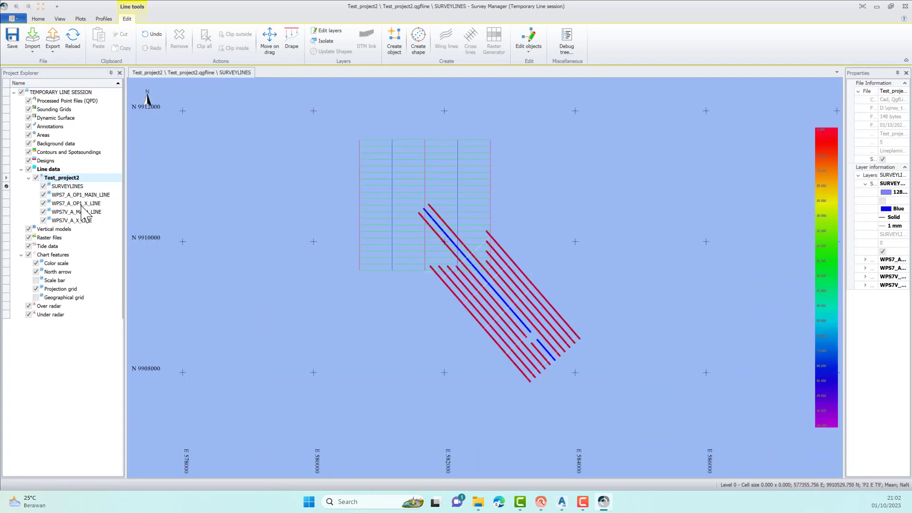
# - Rename the central survey line to WPS7A_MainLine
pyautogui.rightClick(507, 259)
pyautogui.click(478, 265)
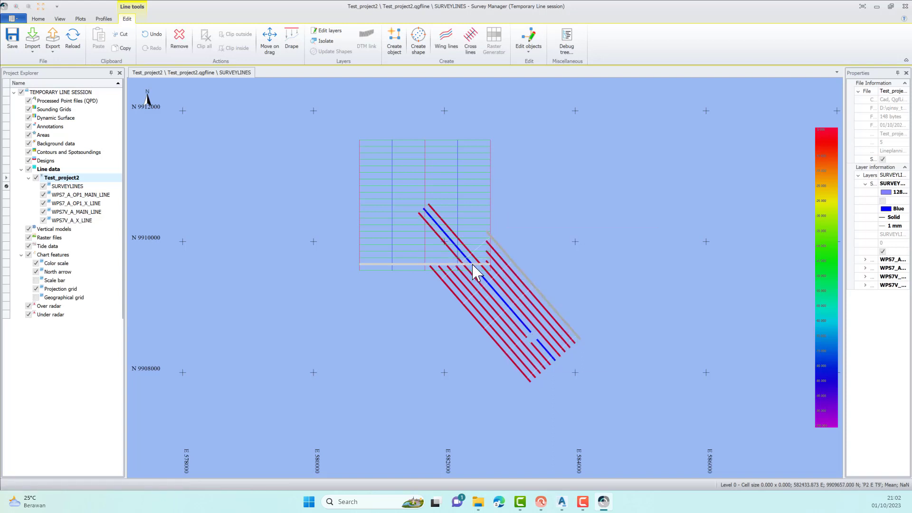
pyautogui.rightClick(495, 289)
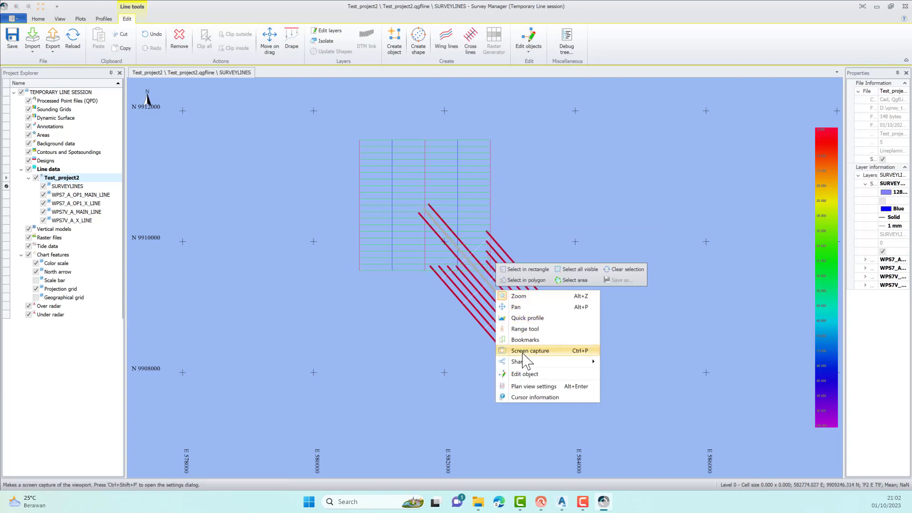
pyautogui.click(512, 362)
pyautogui.click(529, 40)
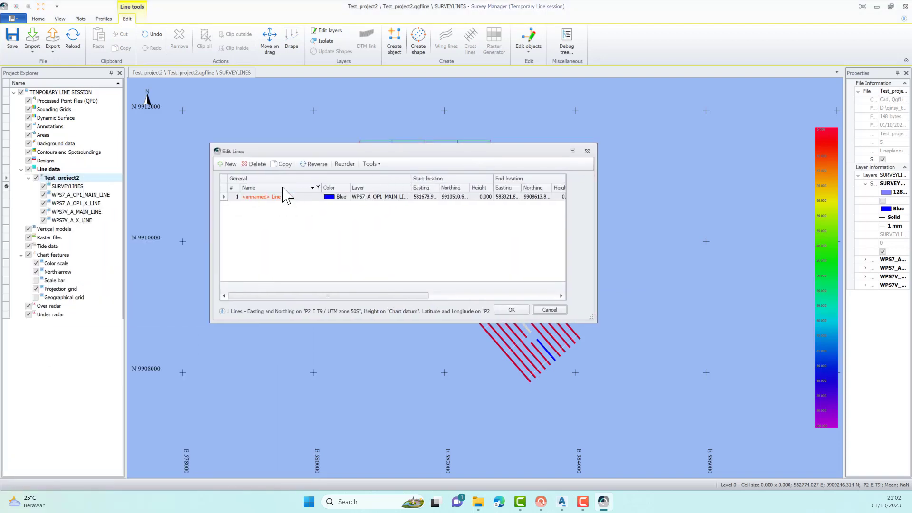
pyautogui.doubleClick(295, 199)
pyautogui.write('WPS7A_Mai')
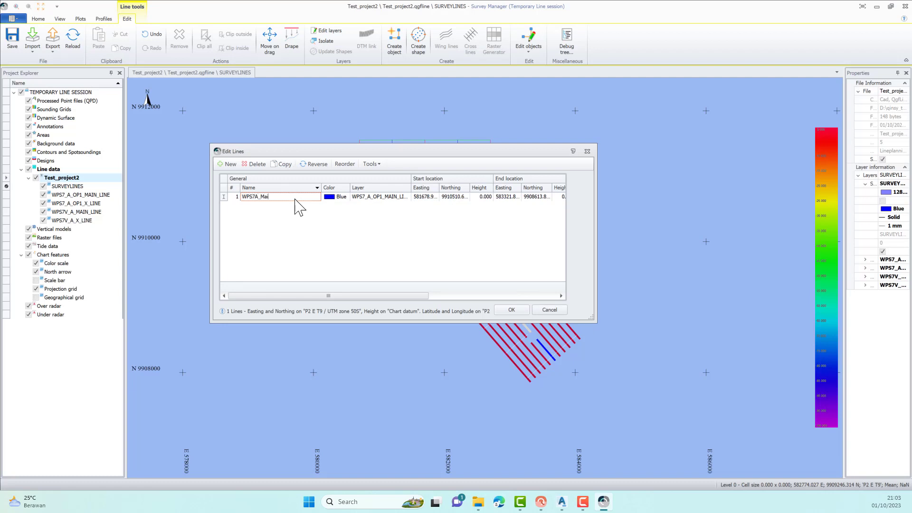
pyautogui.write('nLine')
pyautogui.click(512, 309)
# - Name the next two parallel lines WPS7A+100 and WPS7A+200
pyautogui.rightClick(502, 291)
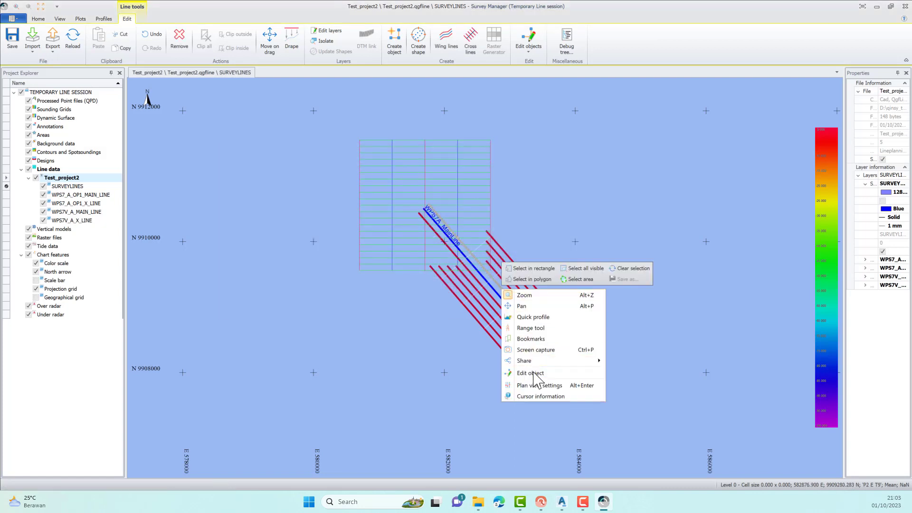
pyautogui.click(534, 375)
pyautogui.click(296, 199)
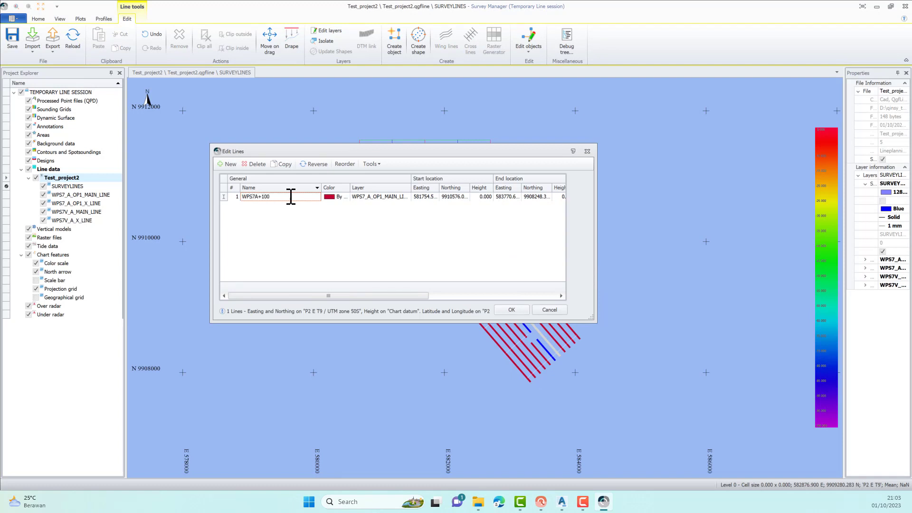
pyautogui.click(505, 311)
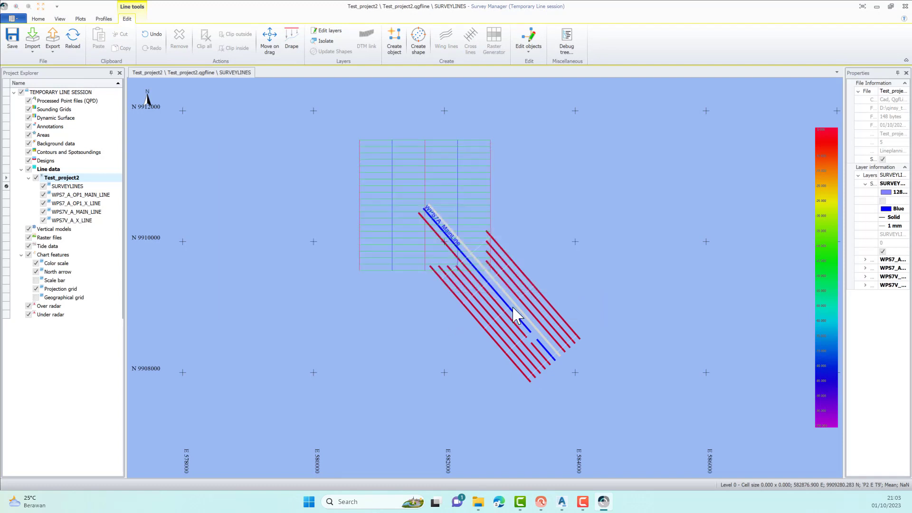
pyautogui.rightClick(517, 295)
pyautogui.click(543, 376)
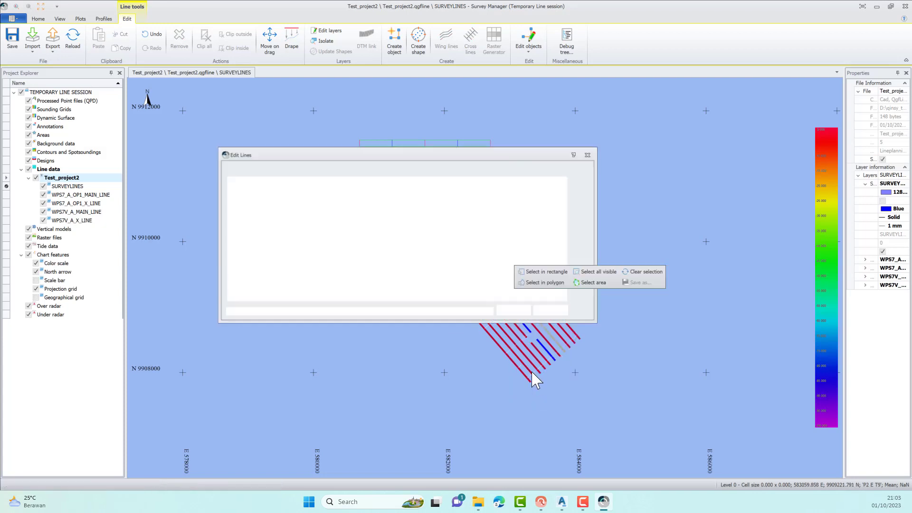
pyautogui.click(298, 199)
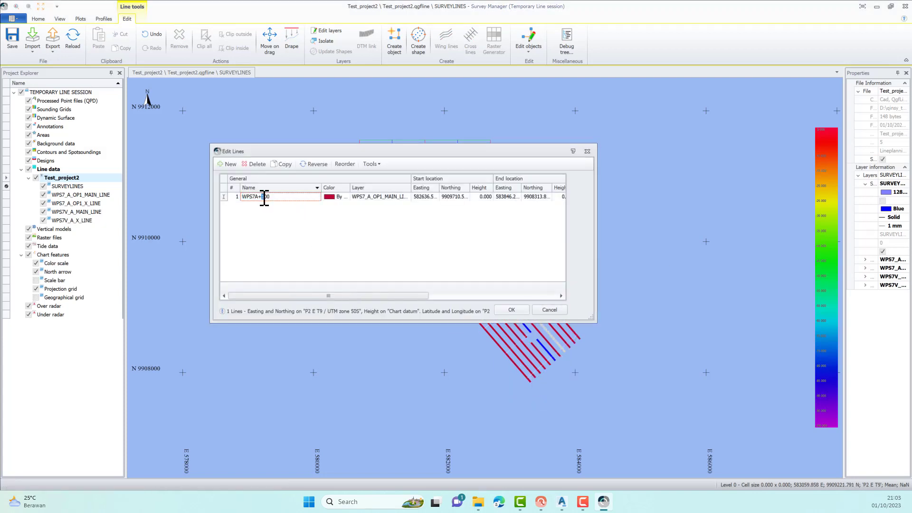
pyautogui.click(511, 310)
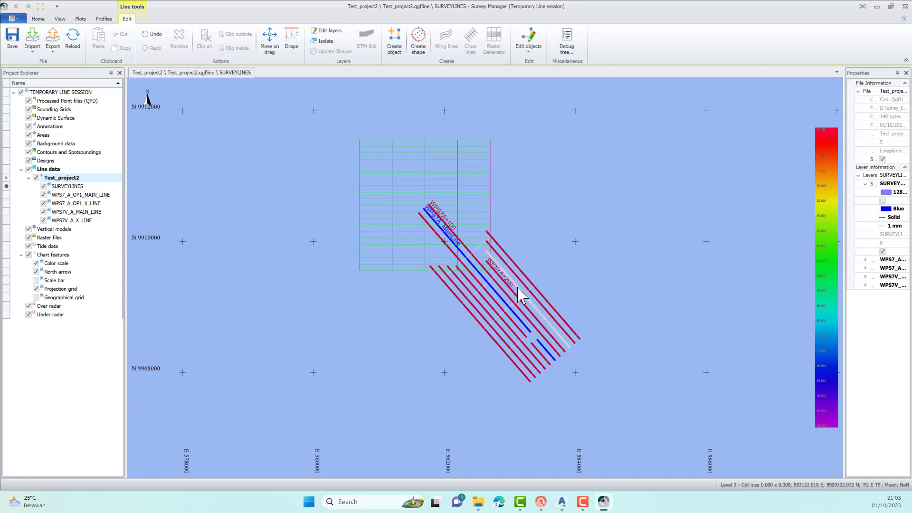
# - Name the next parallel line WPS7A+300 and paste a copied name into another line
pyautogui.rightClick(520, 288)
pyautogui.click(546, 371)
pyautogui.click(295, 198)
pyautogui.write('WPS7A+100')
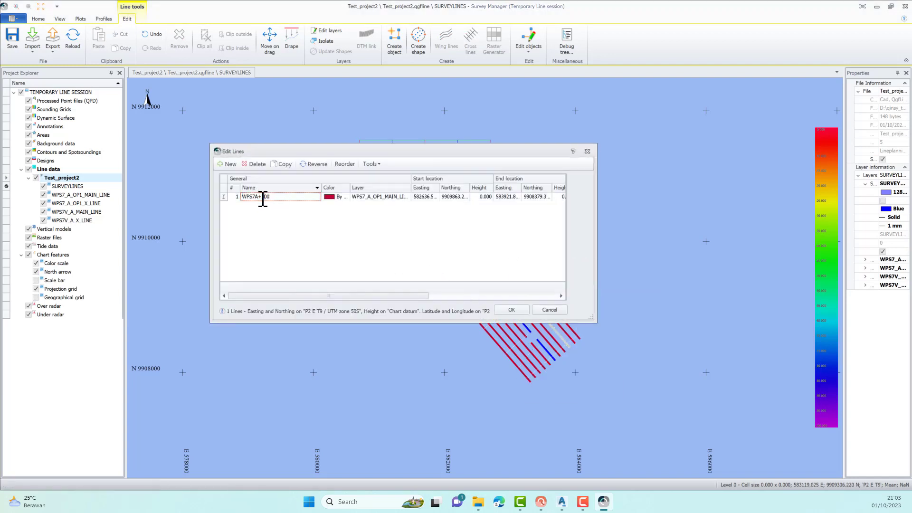
pyautogui.click(511, 310)
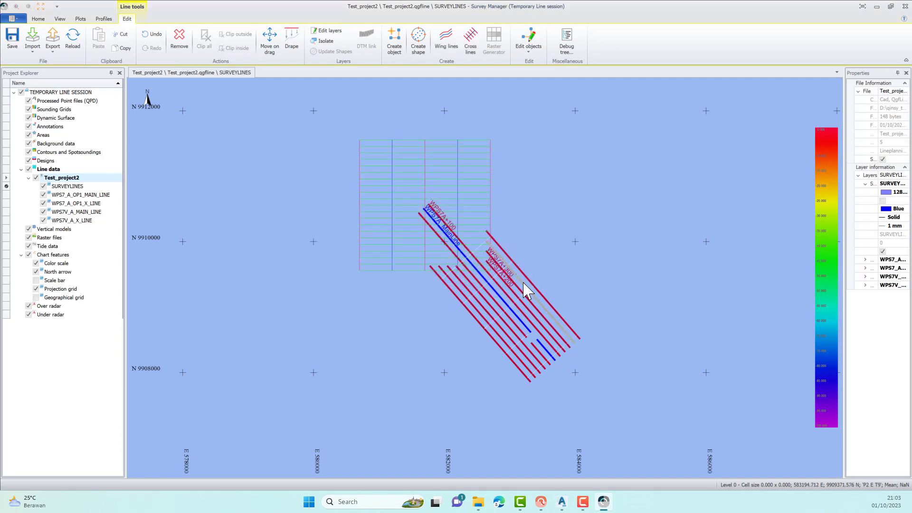
pyautogui.rightClick(524, 290)
pyautogui.click(547, 368)
pyautogui.click(258, 197)
pyautogui.write('WPS7A+100')
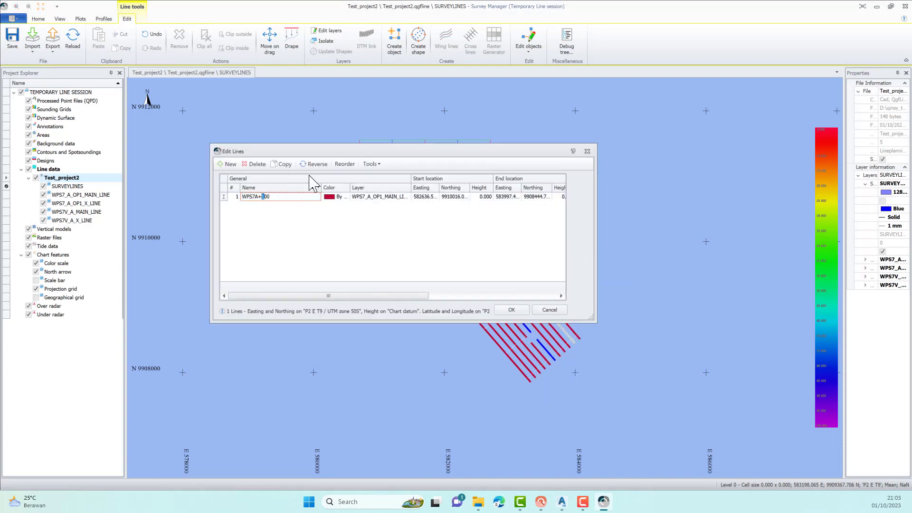
pyautogui.moveTo(345, 163); pyautogui.dragTo(361, 311)
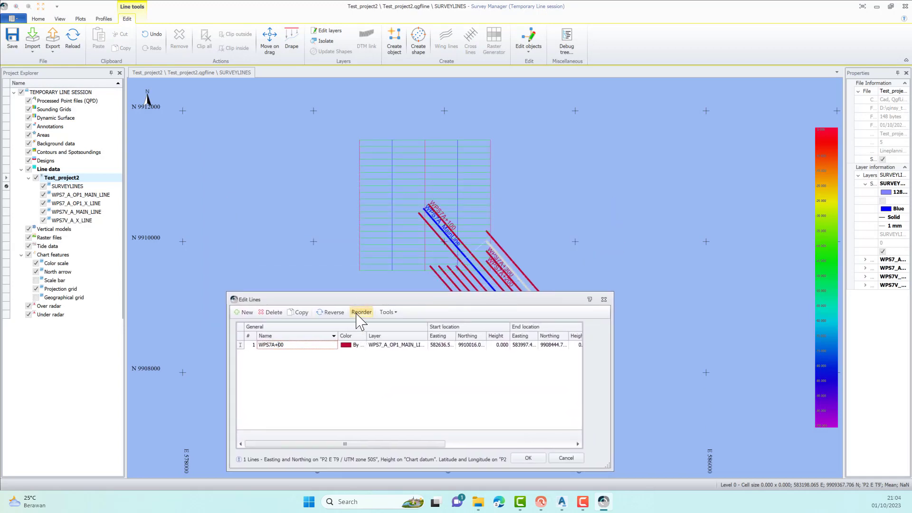
# - Confirm the last survey line's new name in the line editor
pyautogui.click(528, 458)
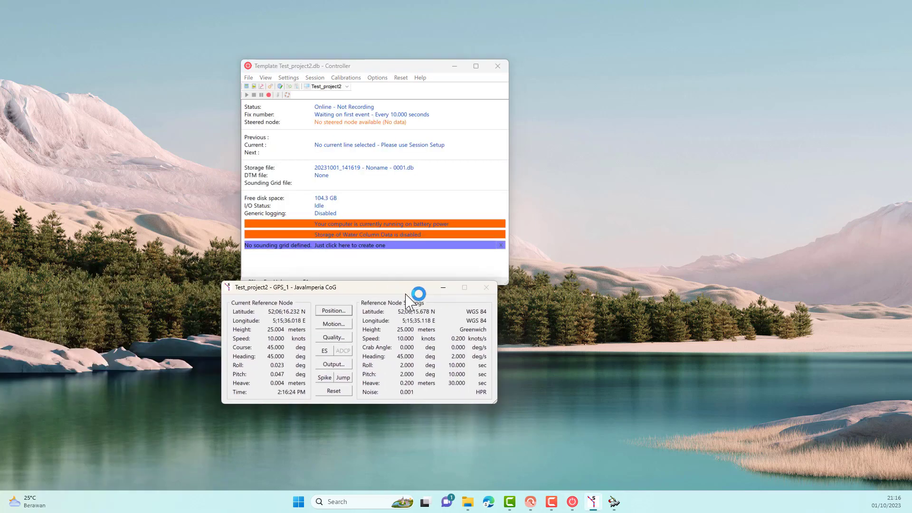
# - Maximize Navigation Display, zoom into the chart and turn off vessel tracking
pyautogui.click(313, 66)
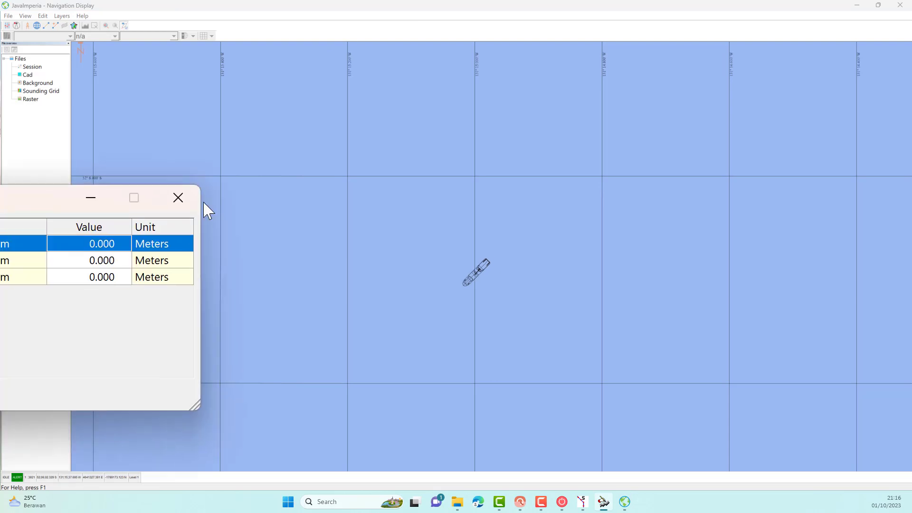
pyautogui.moveTo(277, 207); pyautogui.dragTo(517, 207)
pyautogui.scroll(-1, 486, 260)
pyautogui.scroll(-5, 491, 260)
pyautogui.scroll(4, 491, 261)
pyautogui.scroll(-4, 490, 260)
pyautogui.scroll(1, 491, 260)
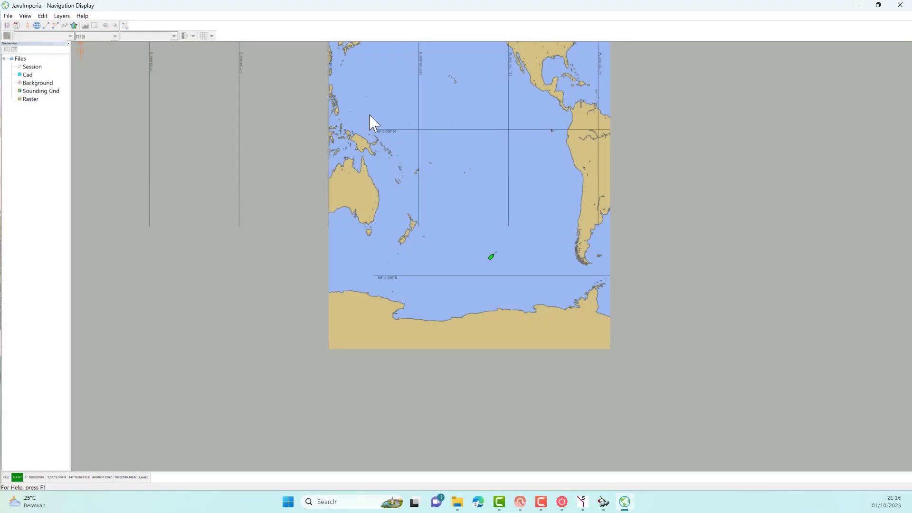
pyautogui.moveTo(370, 115); pyautogui.dragTo(331, 154)
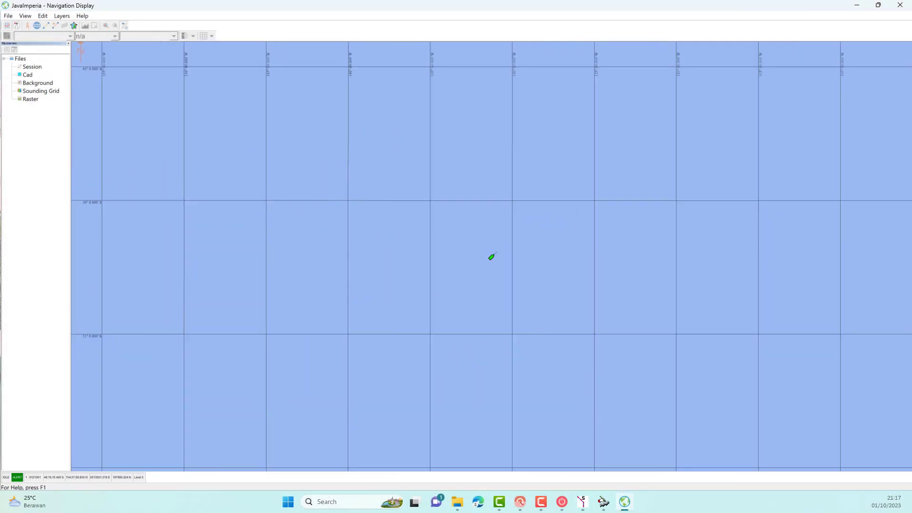
pyautogui.click(285, 141)
pyautogui.click(332, 82)
pyautogui.click(306, 317)
pyautogui.scroll(-6, 332, 207)
pyautogui.scroll(5, 362, 138)
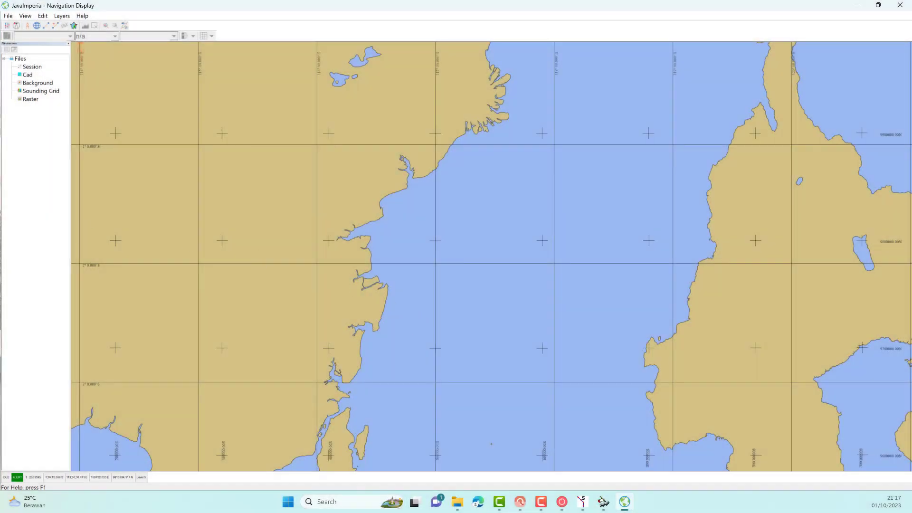
# - Set the simulated vessel position to 0;49;05.518 S, 117;43;31.000 E in the Manual Input Driver
pyautogui.click(541, 502)
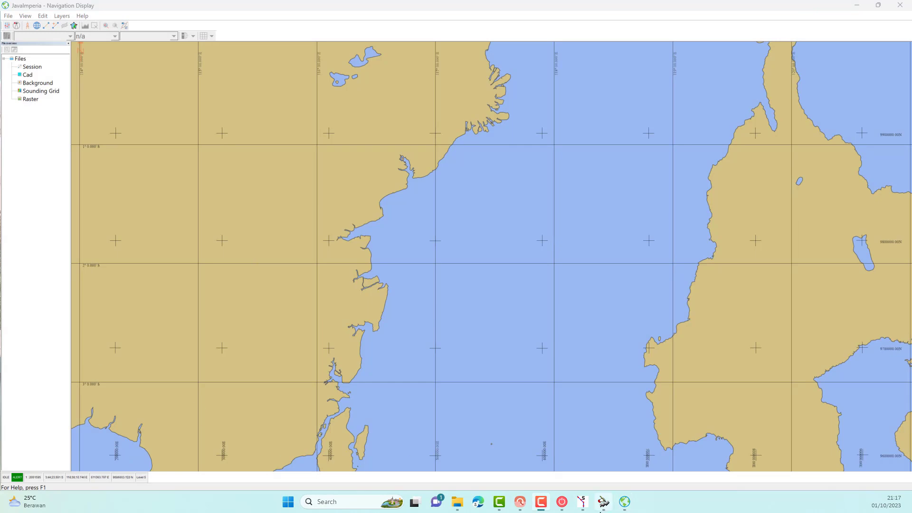
pyautogui.click(602, 508)
pyautogui.click(581, 503)
pyautogui.click(351, 327)
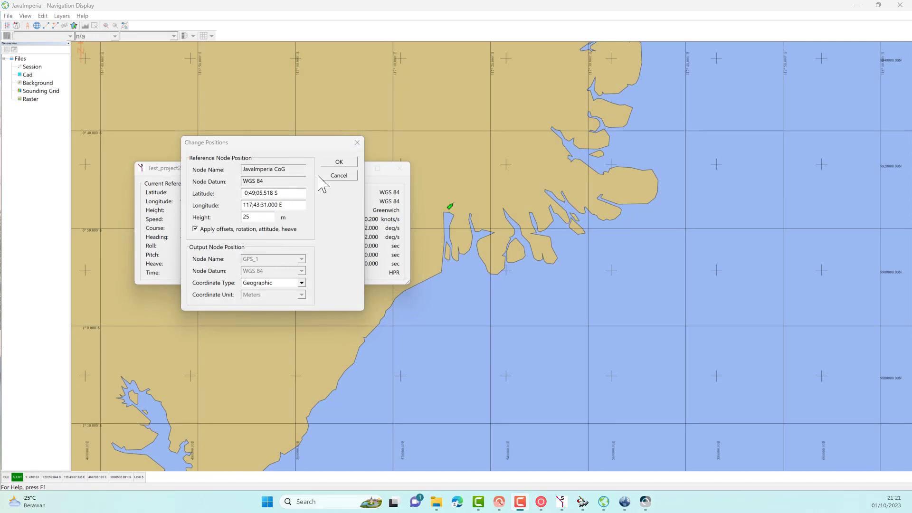
pyautogui.click(339, 162)
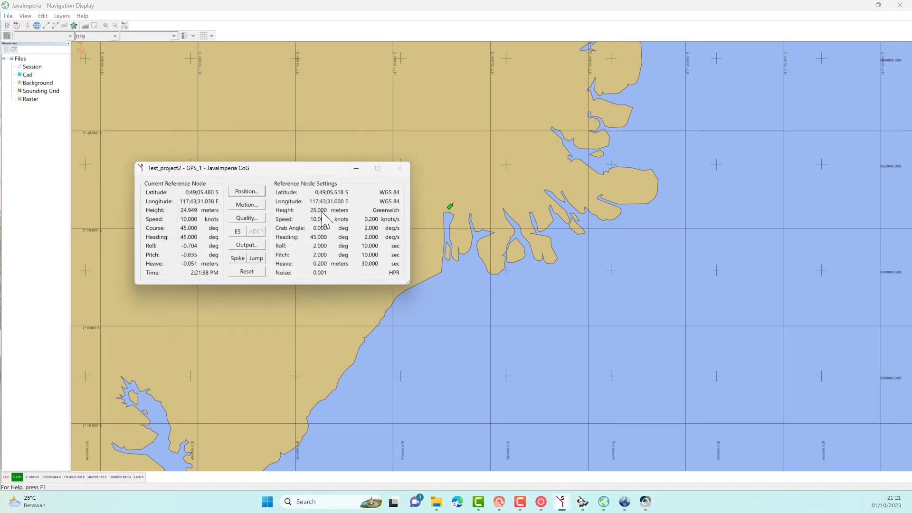
pyautogui.click(706, 200)
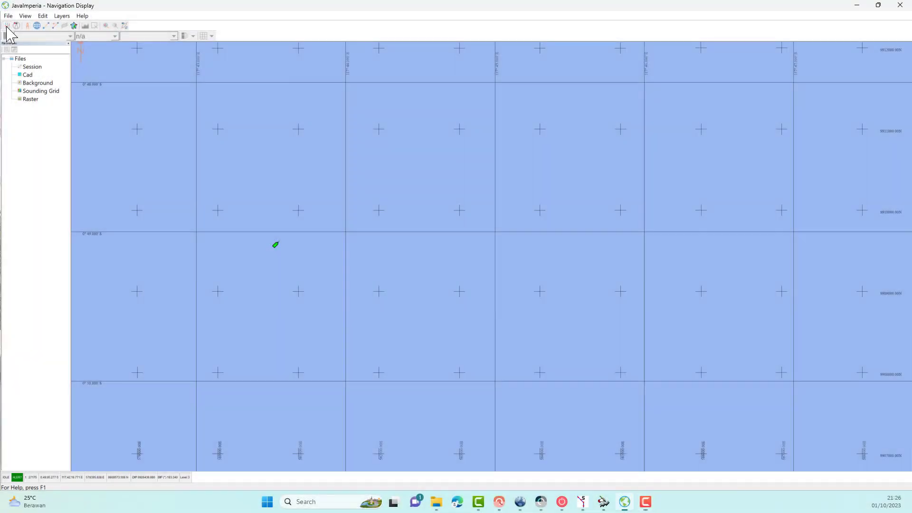
# - Add the ax7 drawing from the cad folder as a background file
pyautogui.click(7, 25)
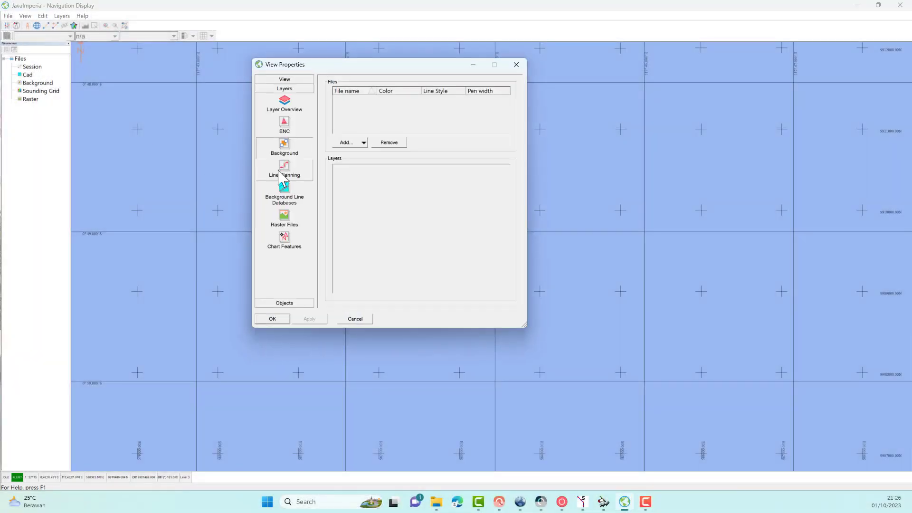
pyautogui.click(347, 144)
pyautogui.click(359, 174)
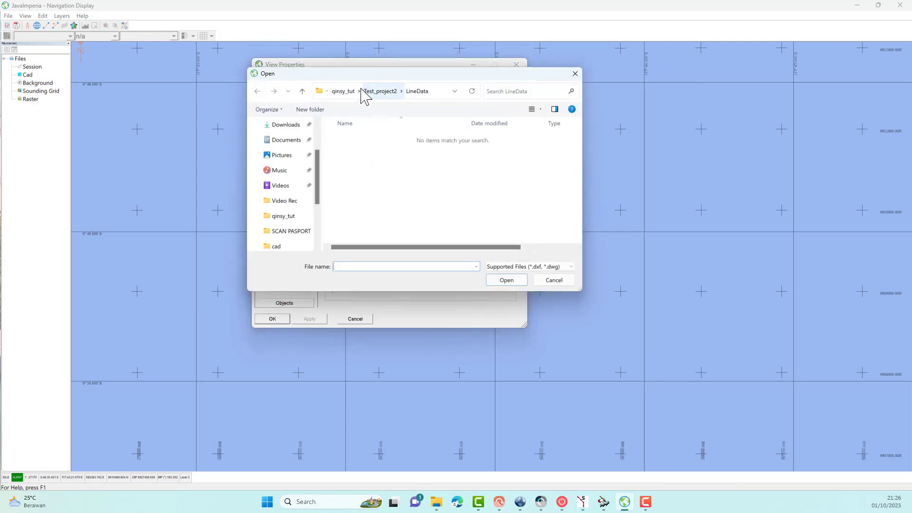
pyautogui.click(354, 91)
pyautogui.doubleClick(351, 139)
pyautogui.click(352, 141)
pyautogui.click(506, 279)
pyautogui.click(460, 235)
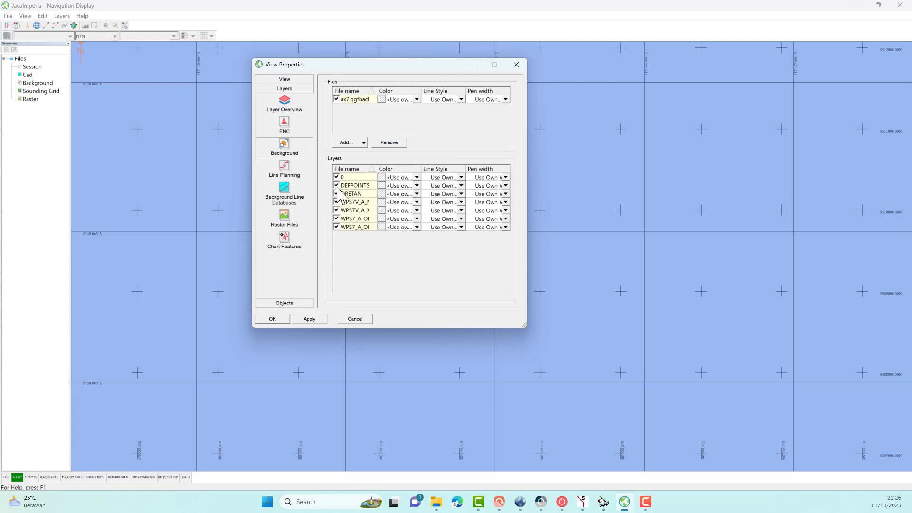
# - Hide background layers 0, DEFPOINTS and ORETAN and apply the changes
pyautogui.click(336, 177)
pyautogui.click(337, 185)
pyautogui.click(337, 194)
pyautogui.click(309, 320)
pyautogui.click(278, 319)
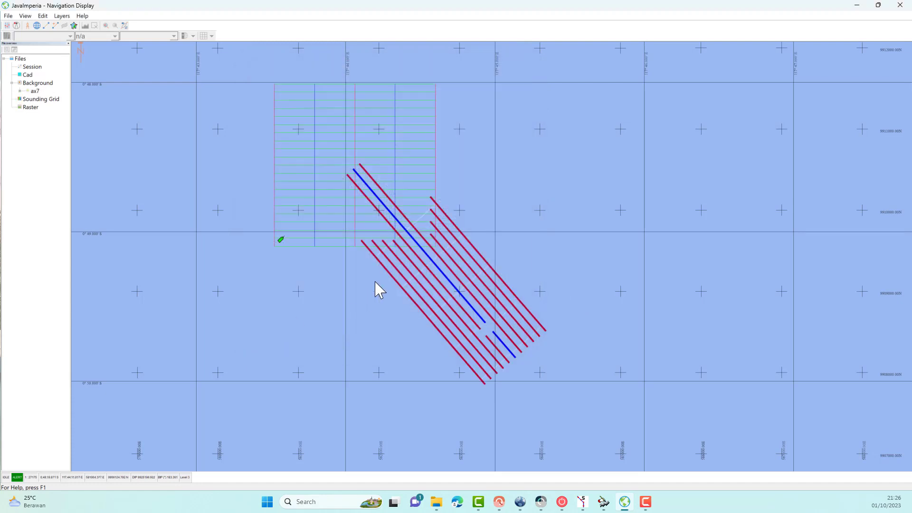
# - Add Test_project2aa as a background line database and apply it
pyautogui.click(16, 26)
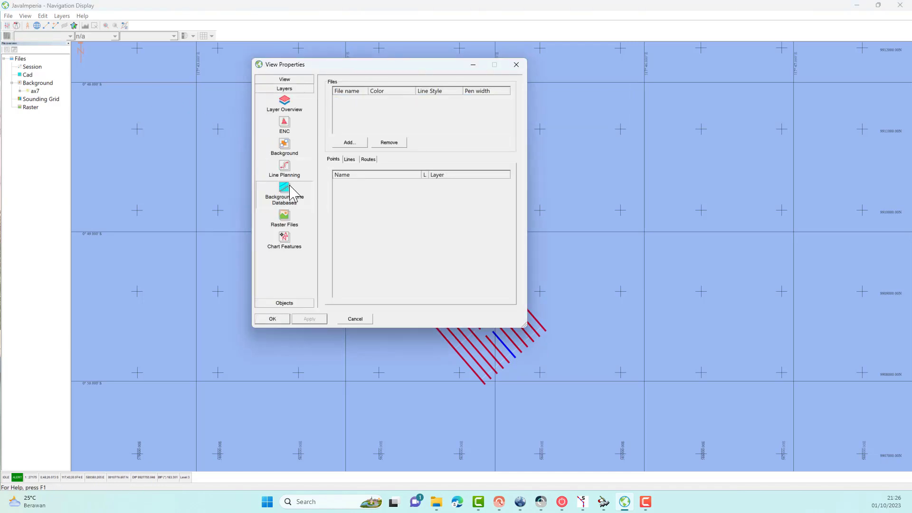
pyautogui.click(350, 143)
pyautogui.click(365, 168)
pyautogui.click(496, 279)
pyautogui.click(309, 319)
pyautogui.click(281, 320)
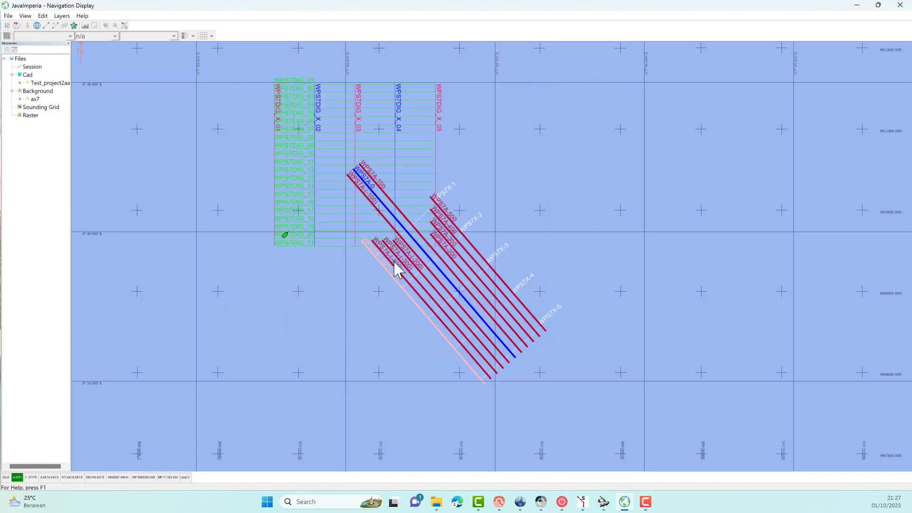
# - Zoom in on green survey lines 19–21 and the vessel
pyautogui.click(19, 99)
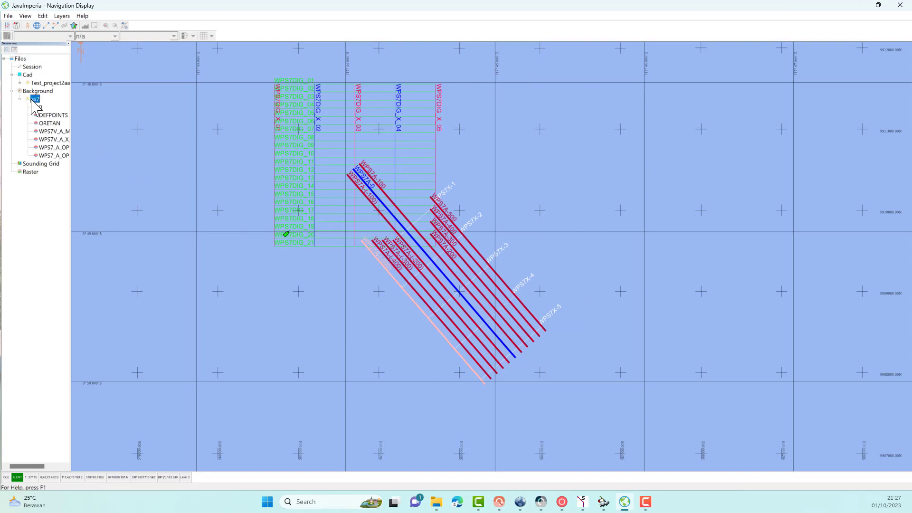
pyautogui.click(22, 91)
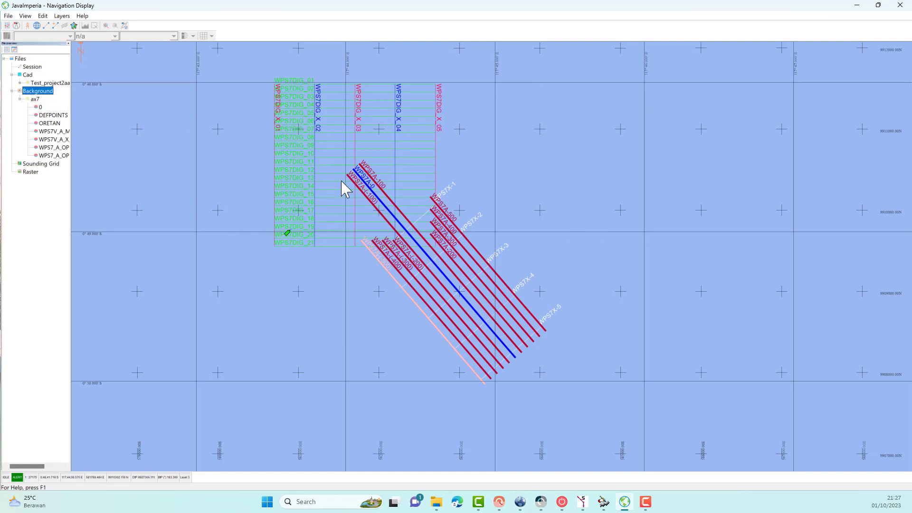
pyautogui.moveTo(255, 200); pyautogui.dragTo(317, 271)
pyautogui.moveTo(362, 165); pyautogui.dragTo(572, 335)
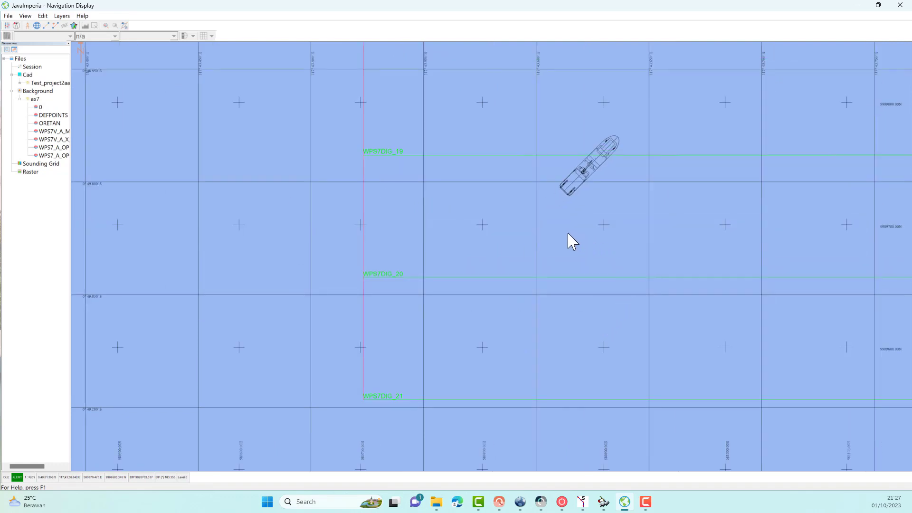